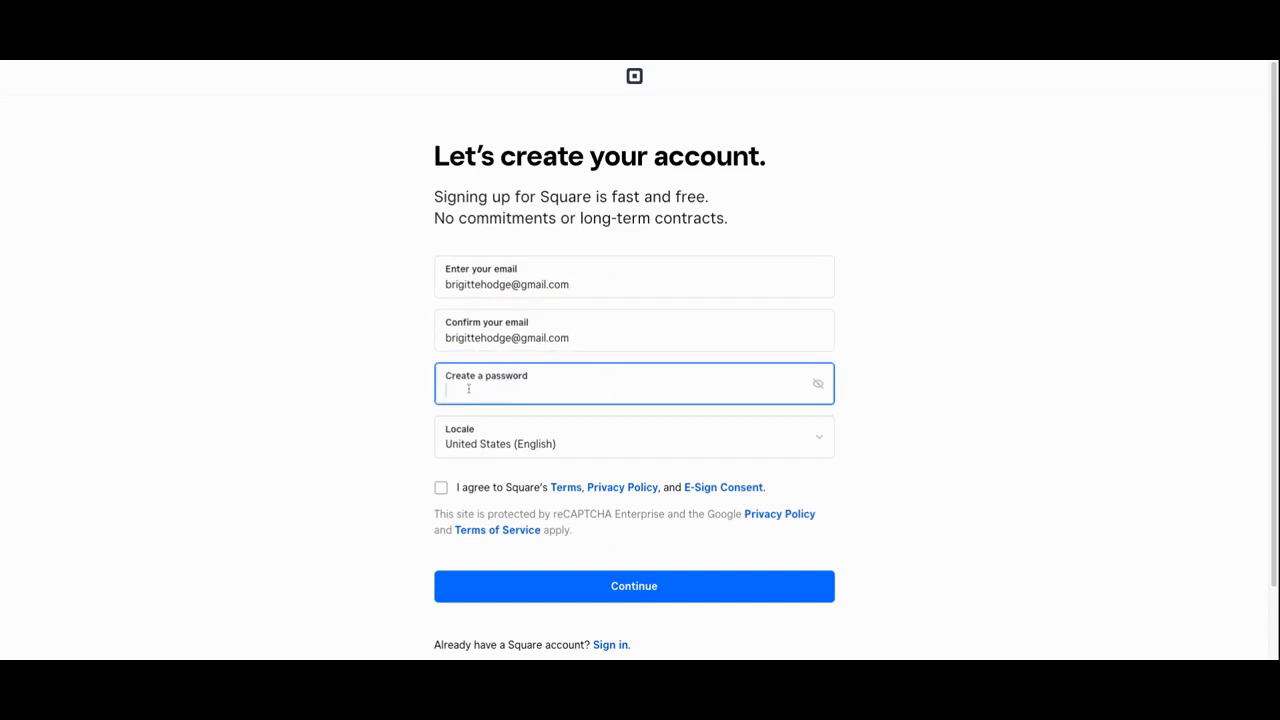
# Create the Square account with a password, United States (English) locale and the terms accepted
pyautogui.write('••••••••')
pyautogui.click(569, 445)
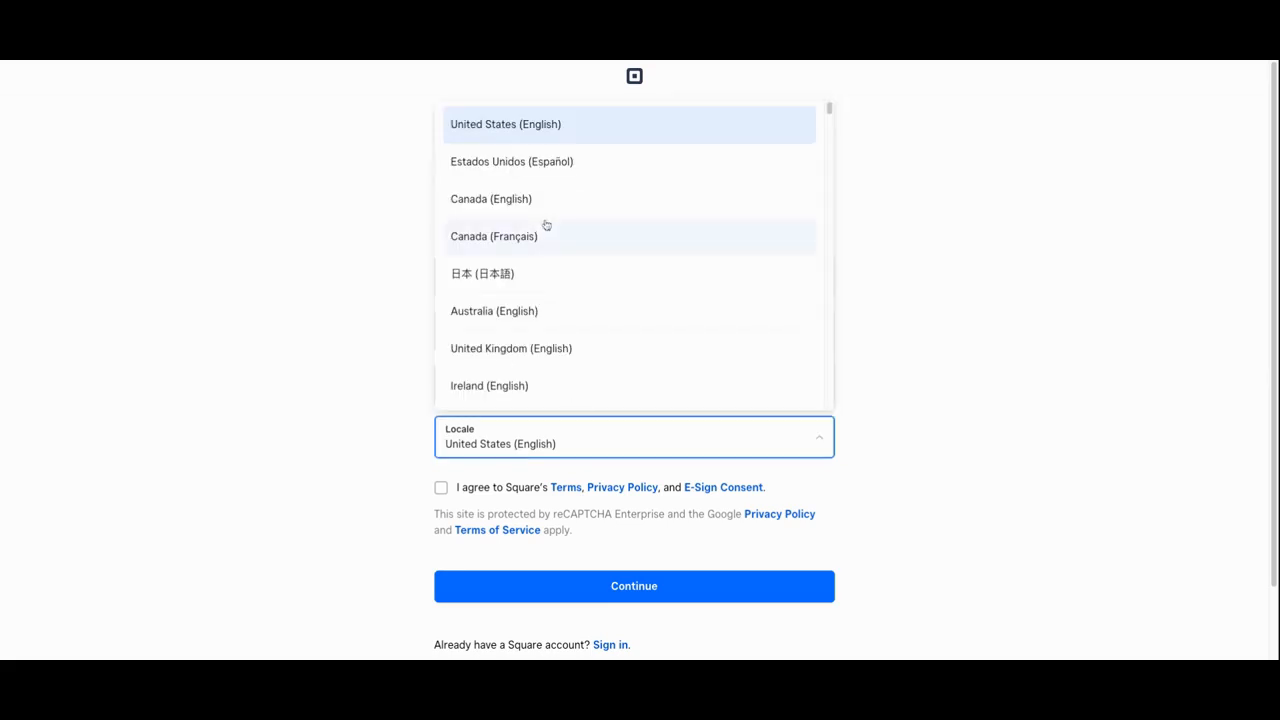
pyautogui.click(526, 123)
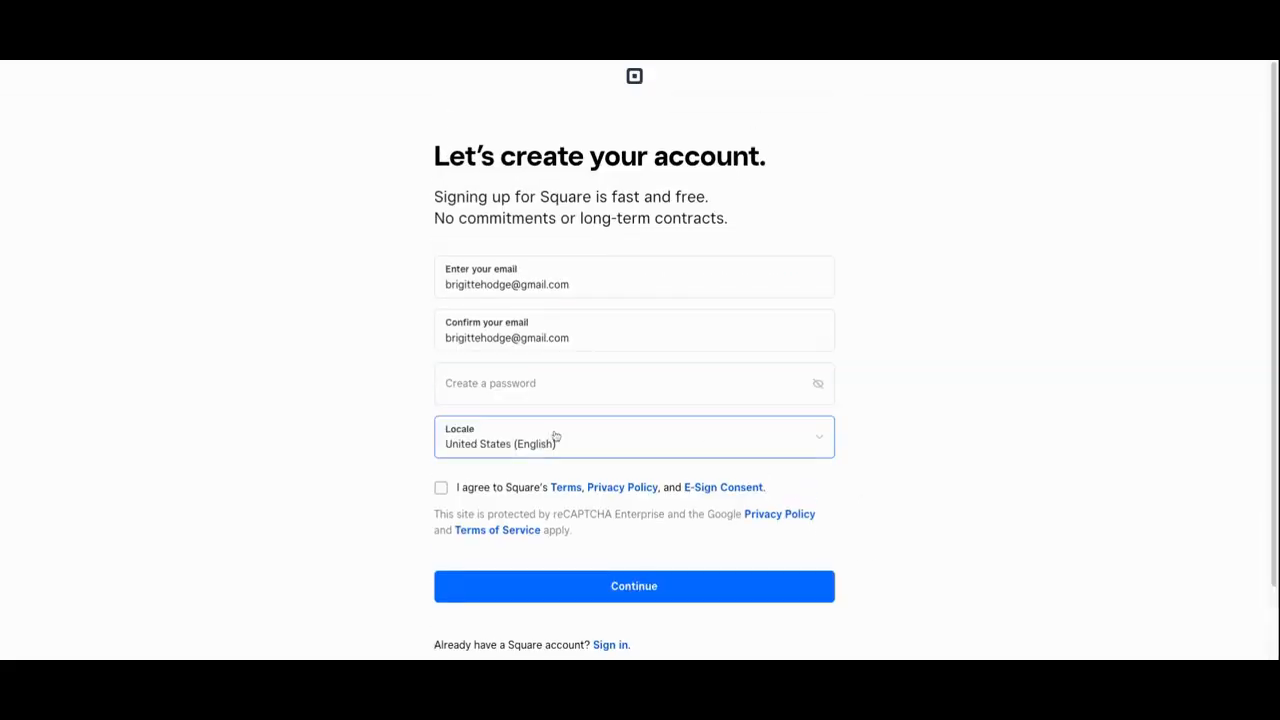
pyautogui.click(470, 388)
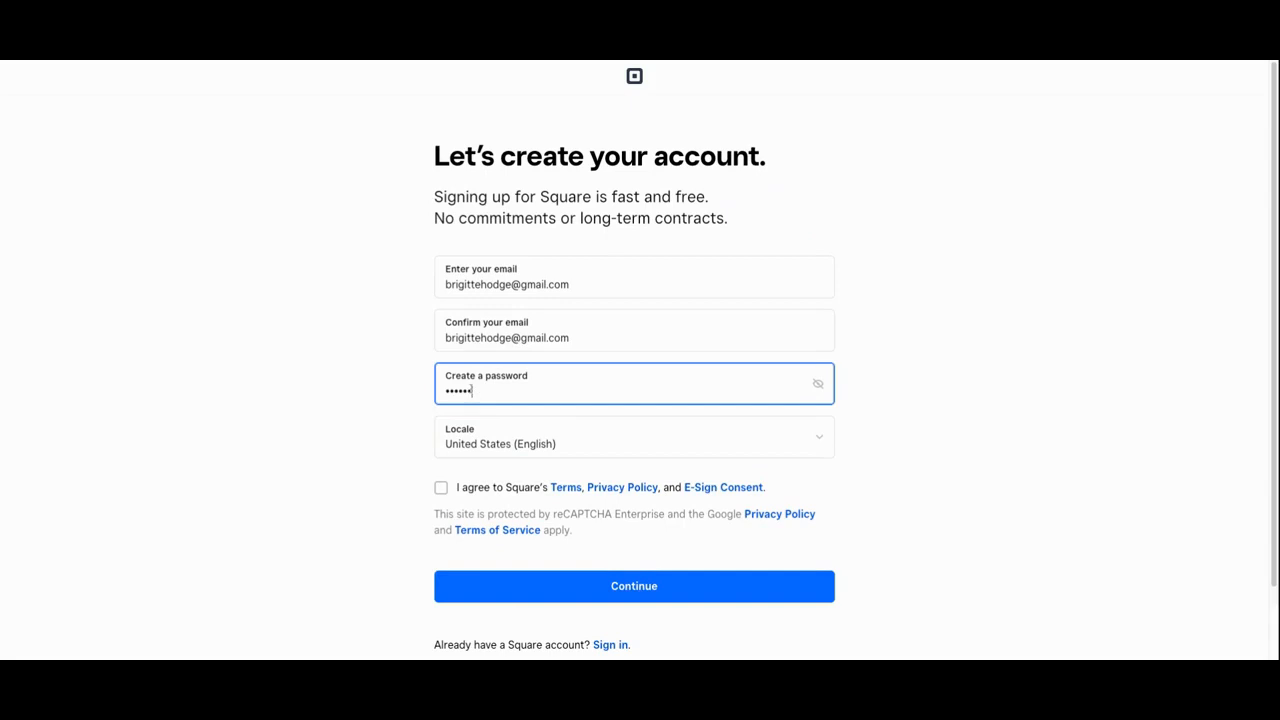
pyautogui.click(441, 488)
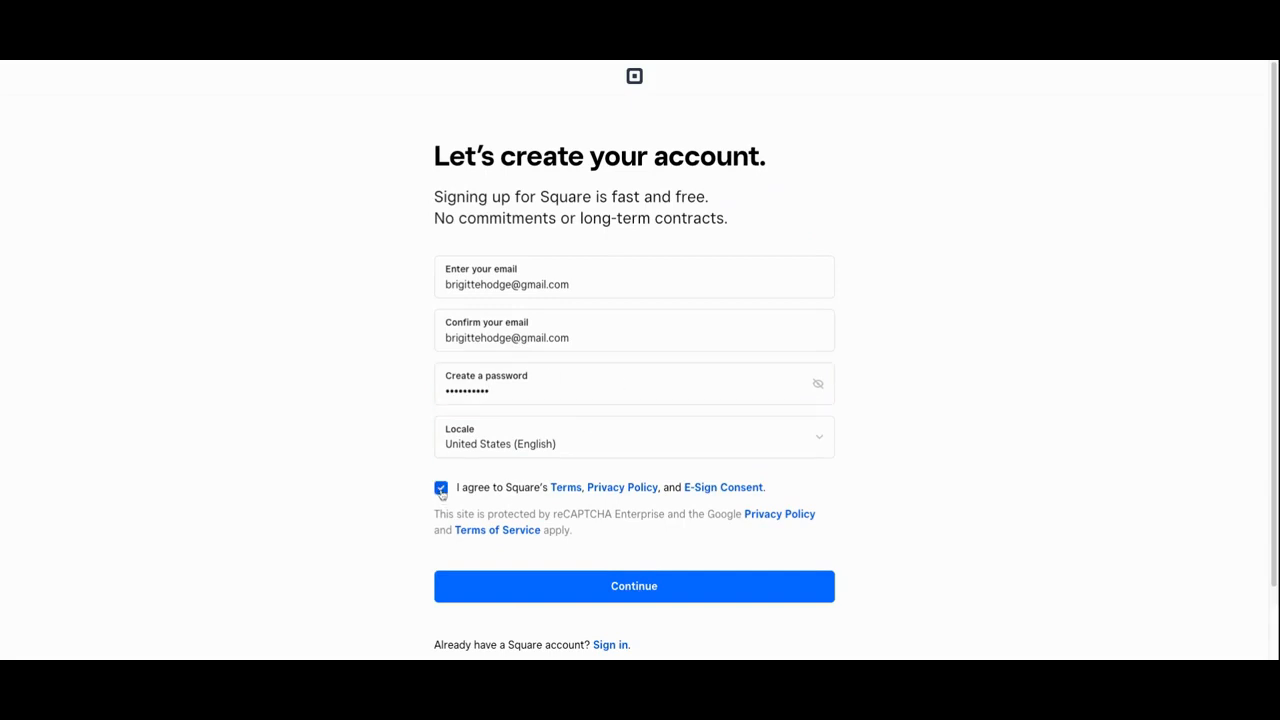
pyautogui.click(649, 594)
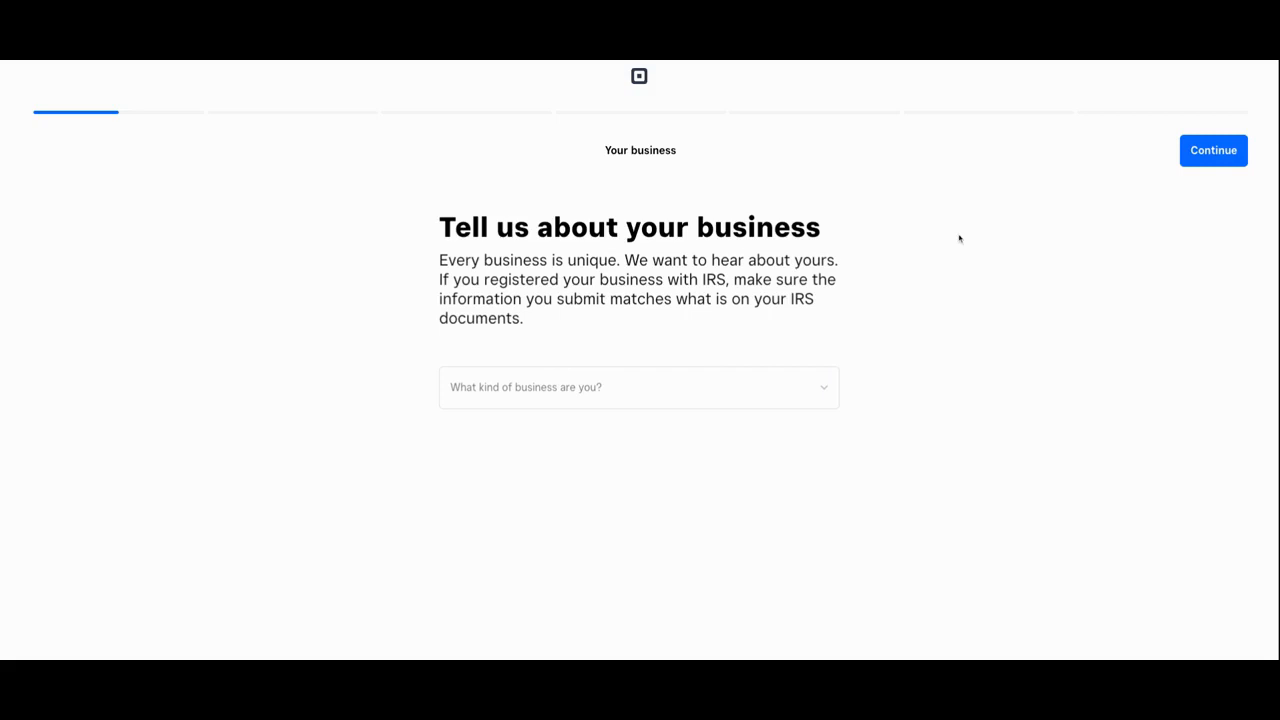
# Set the business type to Business and the name to 'Blue Door Boutique'
pyautogui.click(639, 387)
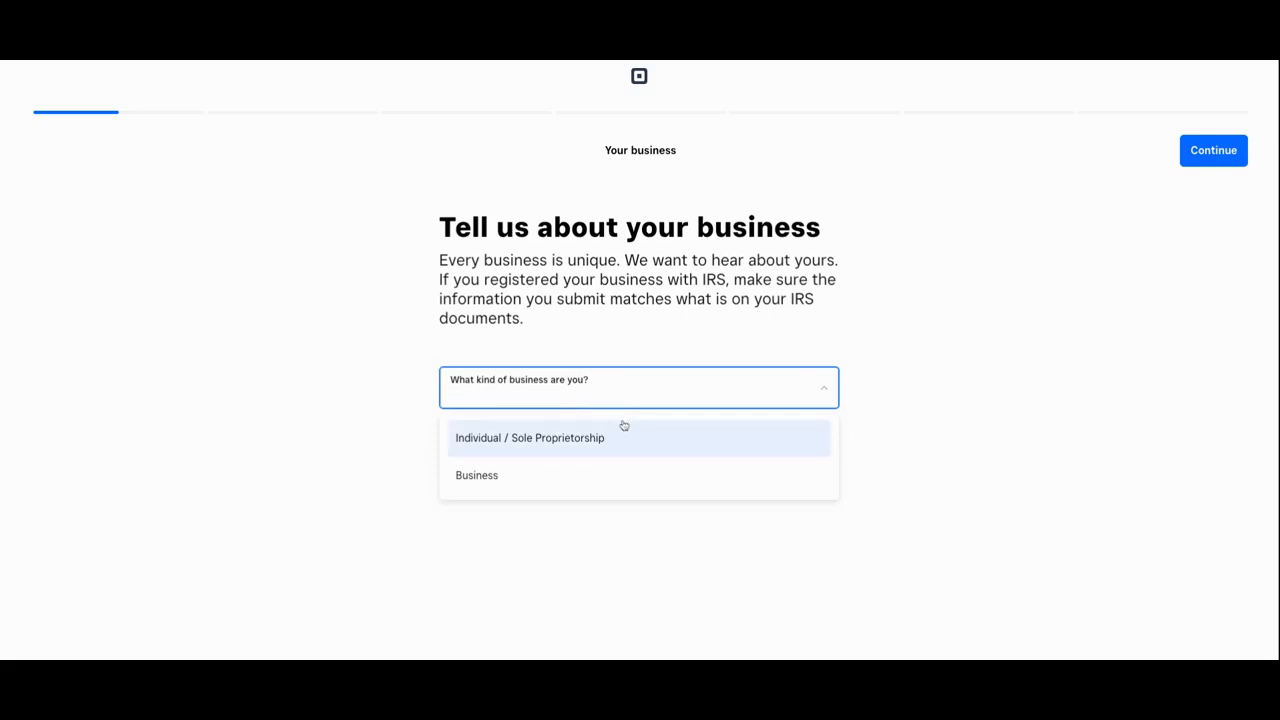
pyautogui.click(605, 481)
pyautogui.scroll(-1, 956, 391)
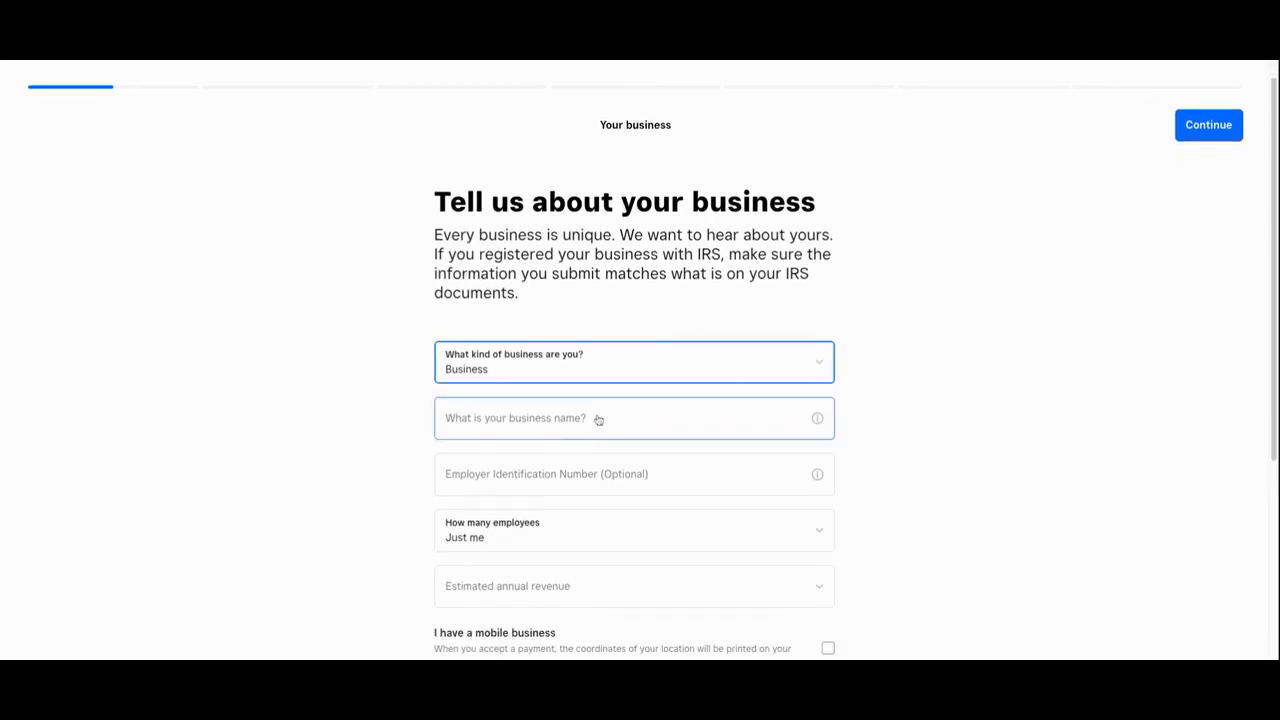
pyautogui.click(537, 418)
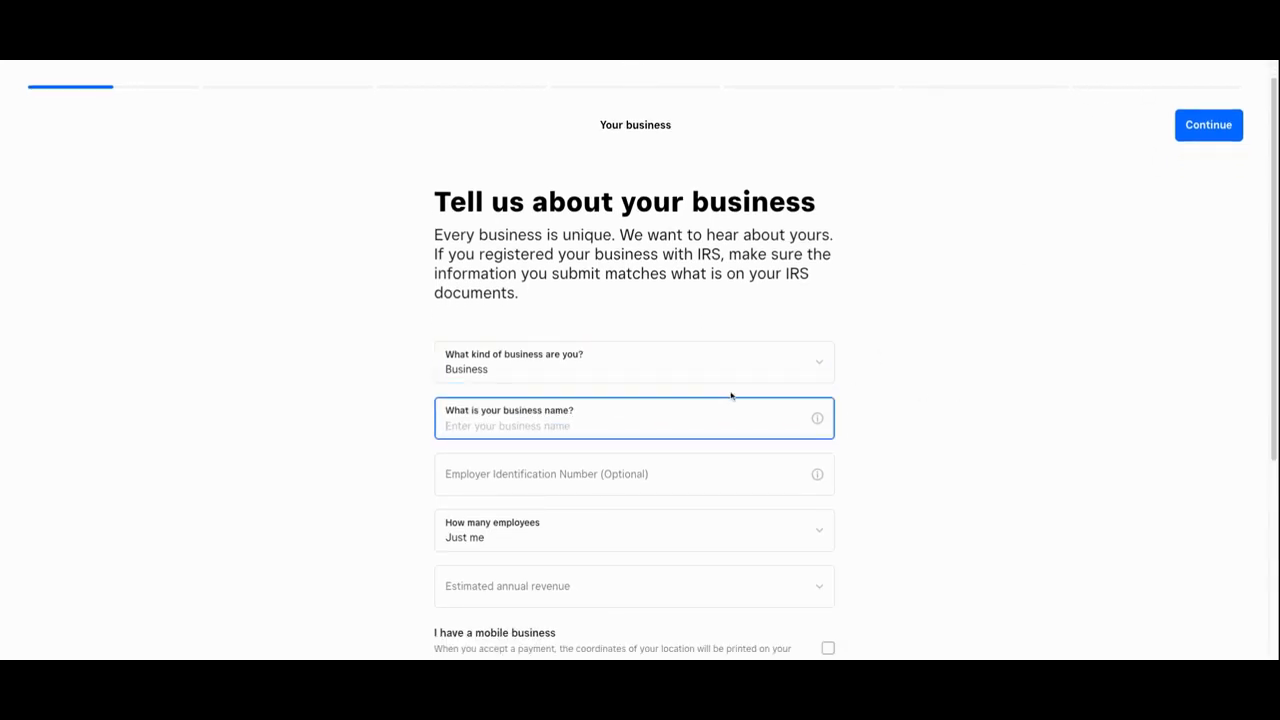
pyautogui.write('Blue Door Boutique')
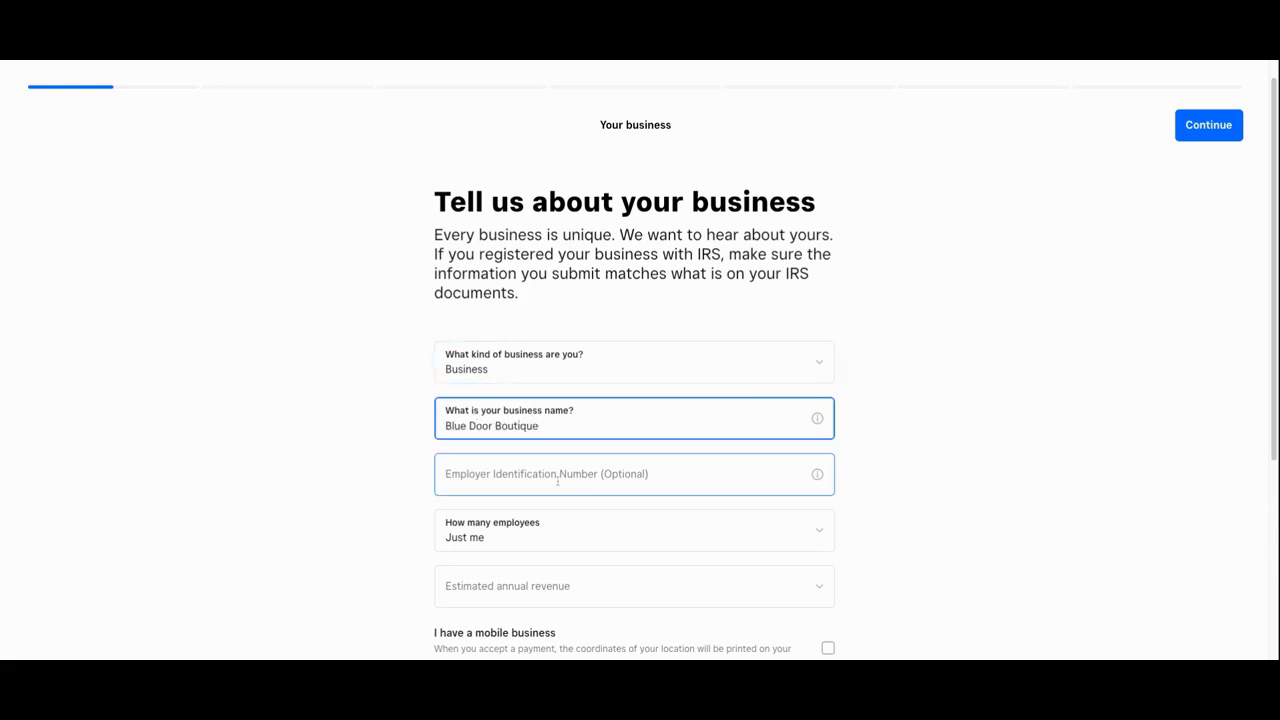
# Choose 1-10 employees and $50,000 – $100,000 estimated annual revenue
pyautogui.click(557, 482)
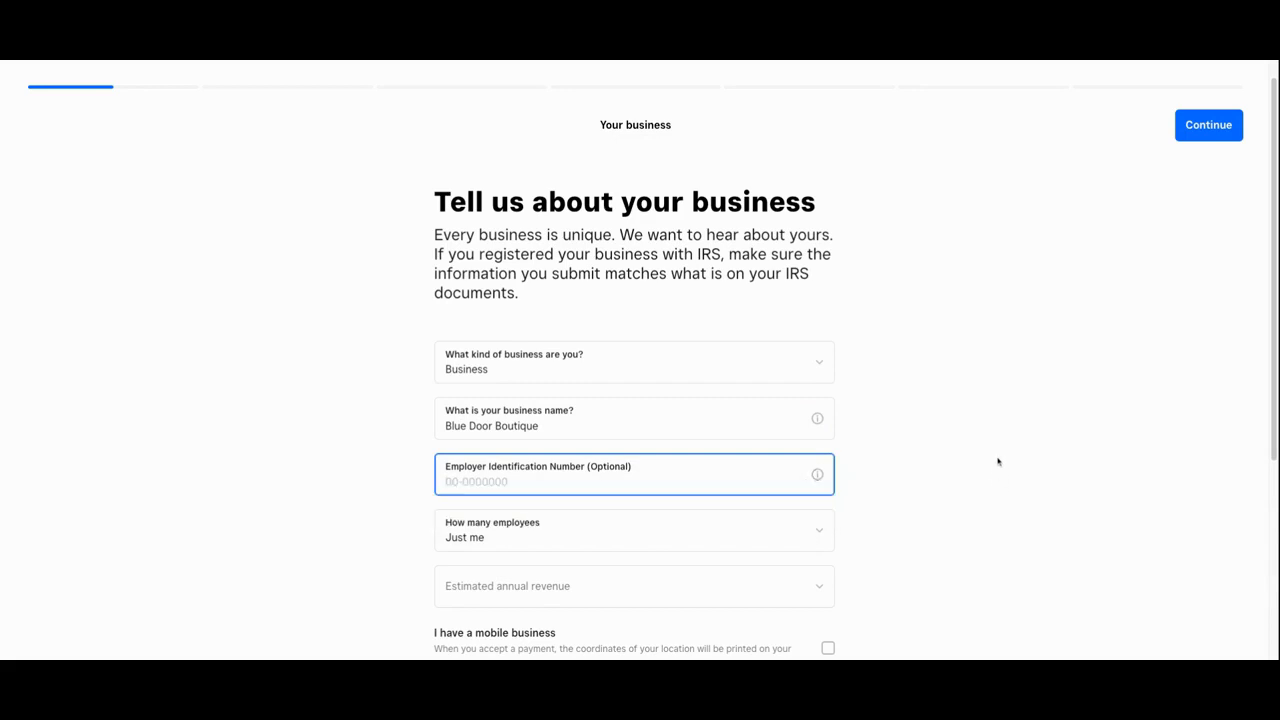
pyautogui.scroll(-2, 955, 458)
pyautogui.click(677, 420)
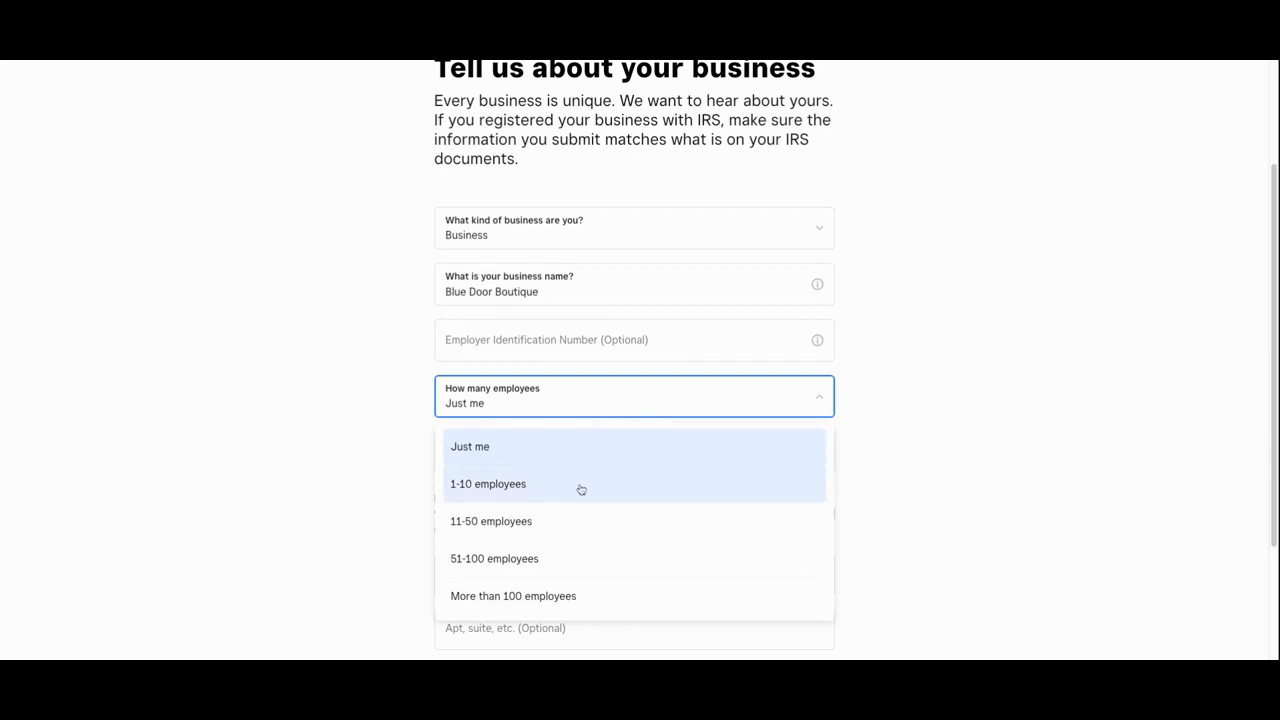
pyautogui.click(581, 487)
pyautogui.click(570, 446)
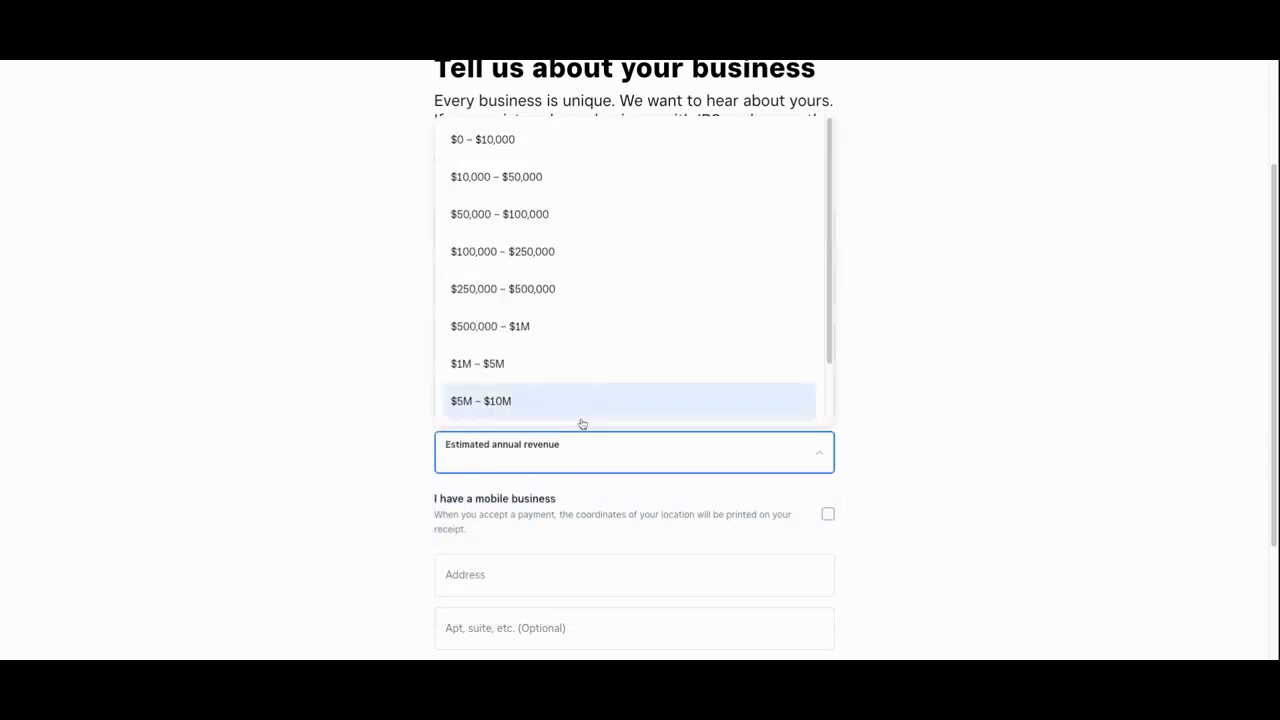
pyautogui.click(675, 212)
# Enter the business street address from the autofill suggestion, leaving it non-mobile, and submit the details
pyautogui.scroll(-3, 1106, 413)
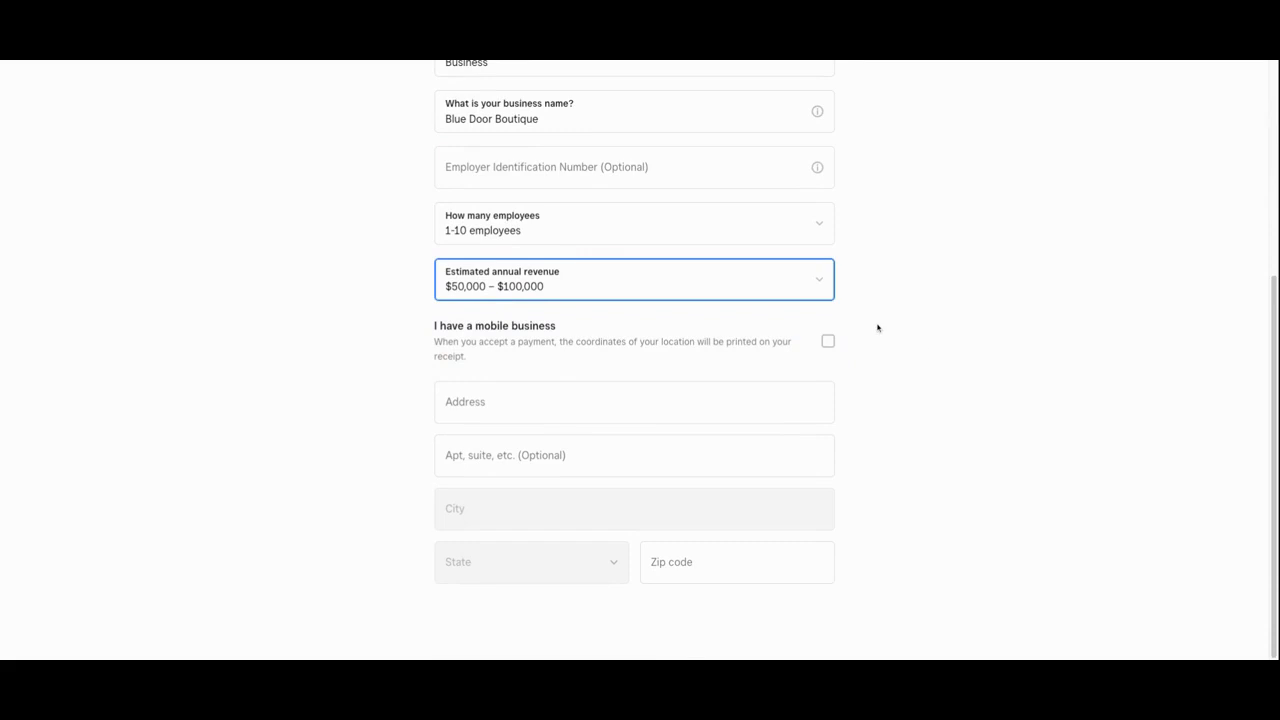
pyautogui.click(828, 341)
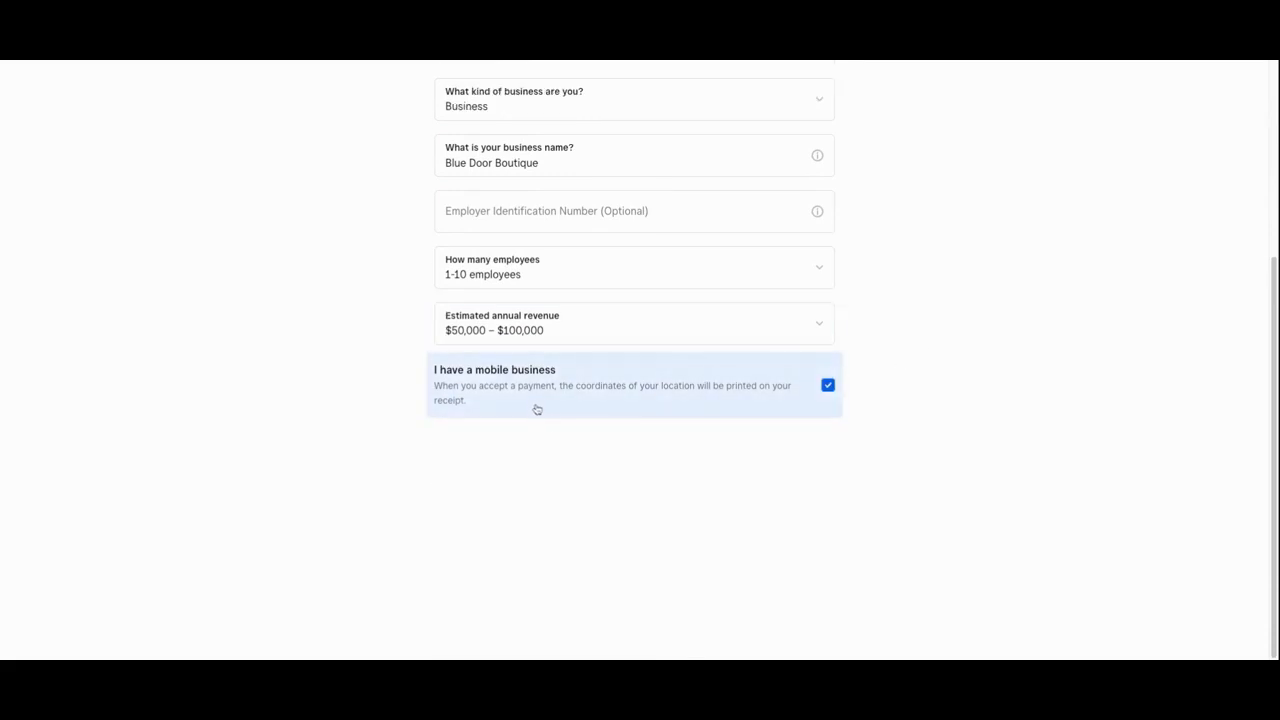
pyautogui.click(828, 384)
pyautogui.click(531, 440)
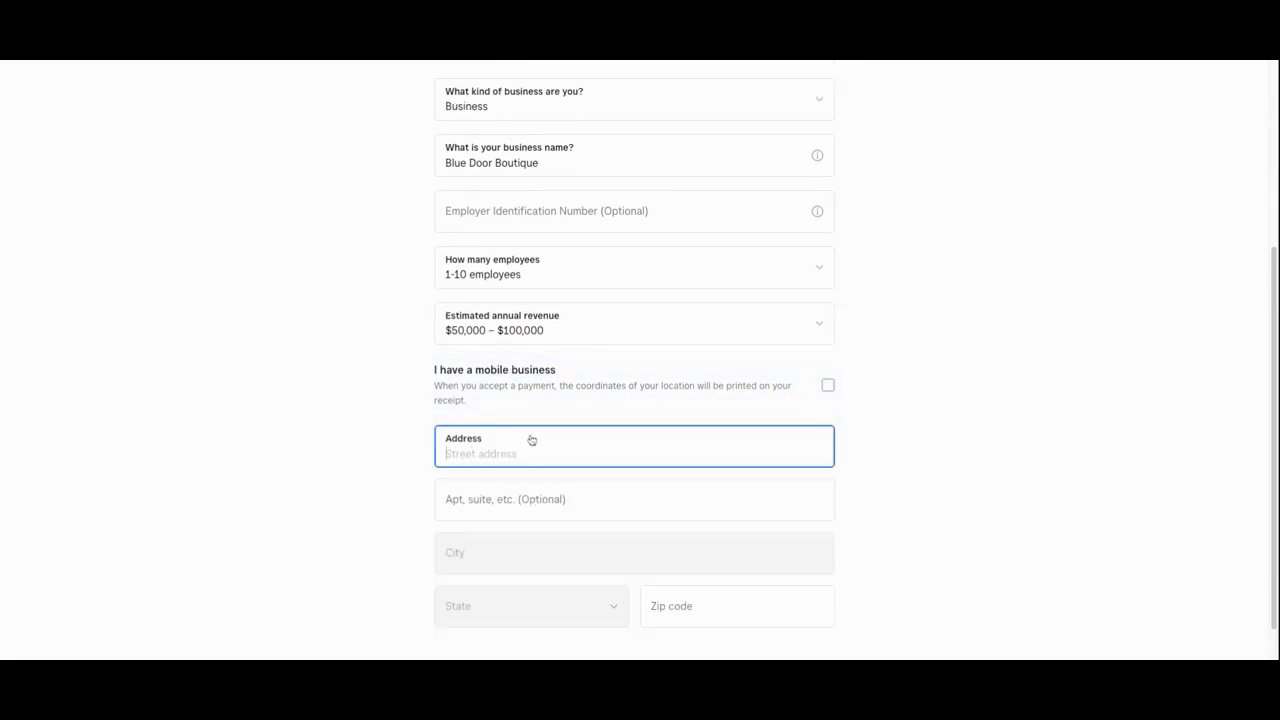
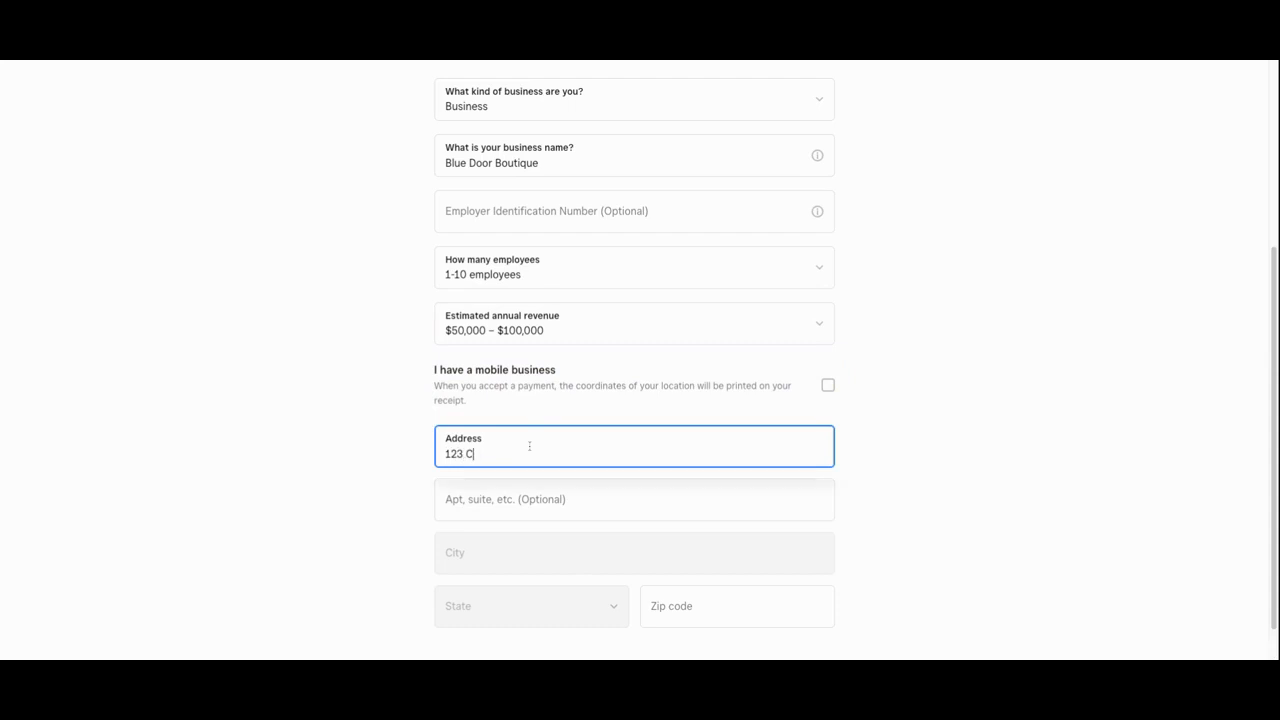
pyautogui.click(357, 477)
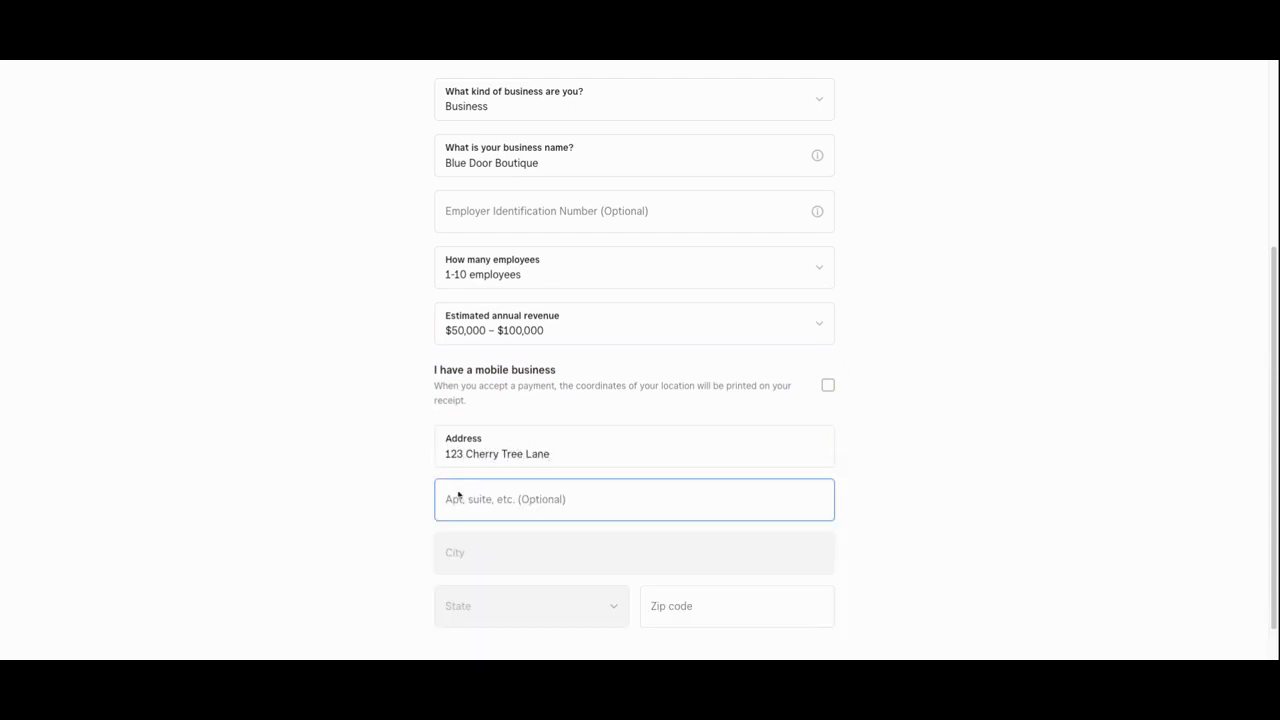
pyautogui.click(555, 502)
pyautogui.click(506, 451)
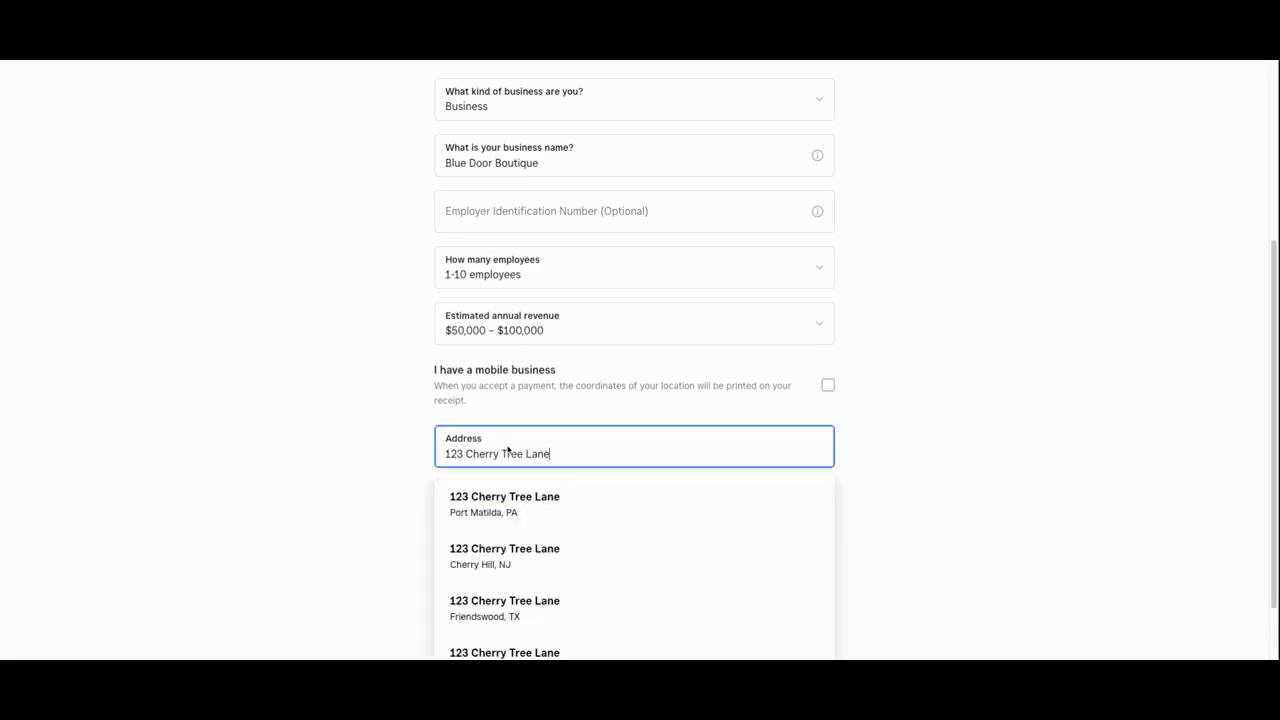
pyautogui.click(521, 501)
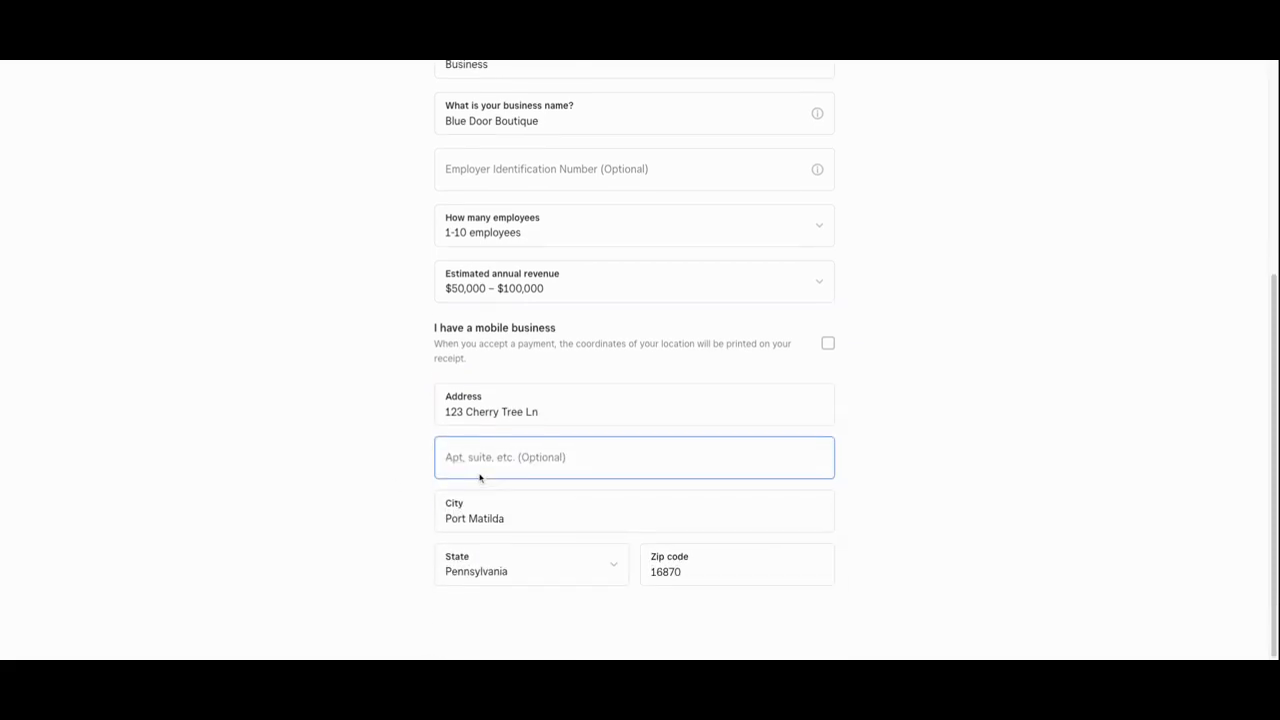
pyautogui.click(935, 467)
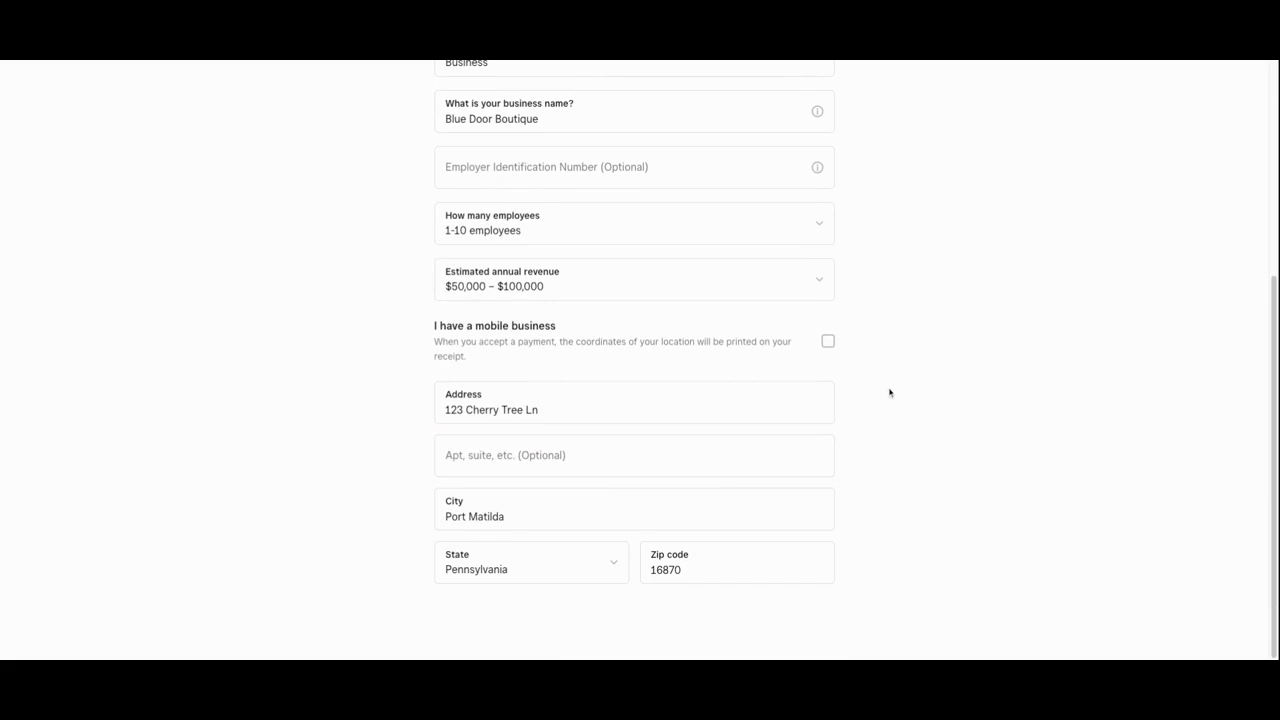
pyautogui.scroll(4, 889, 393)
pyautogui.click(1207, 160)
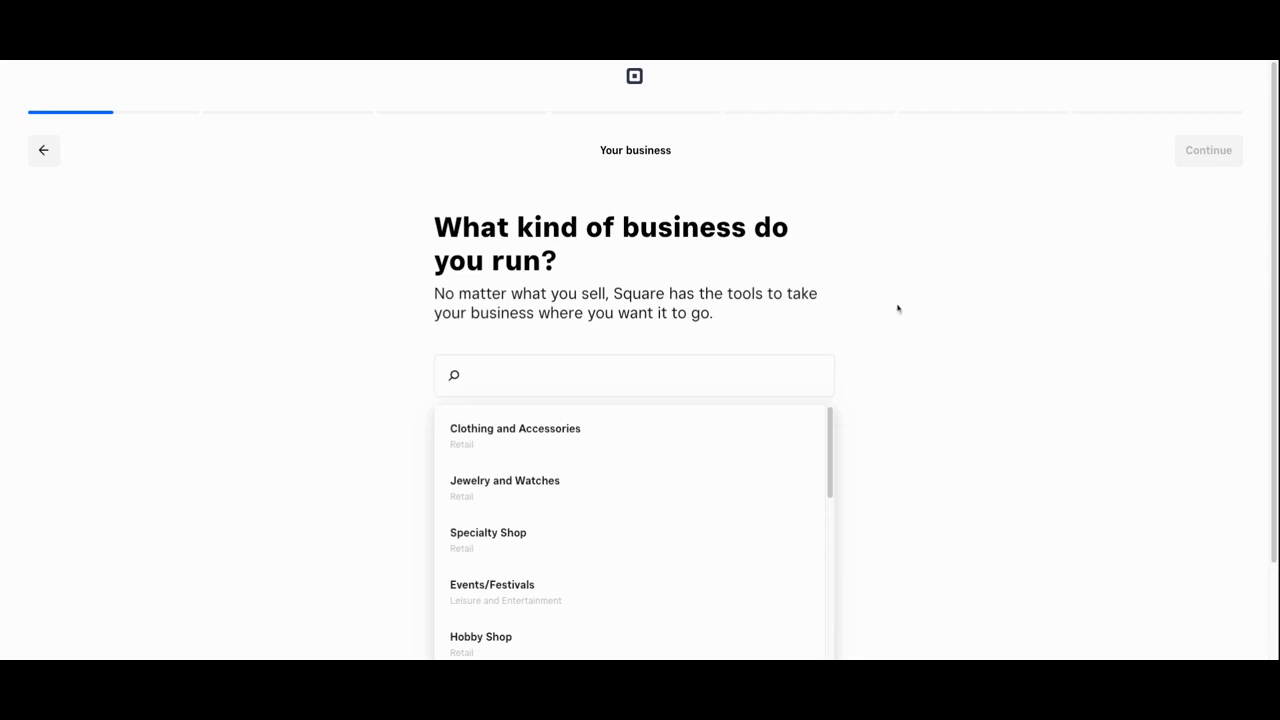
# Set the business category to Clothing and Accessories
pyautogui.scroll(-2, 1046, 329)
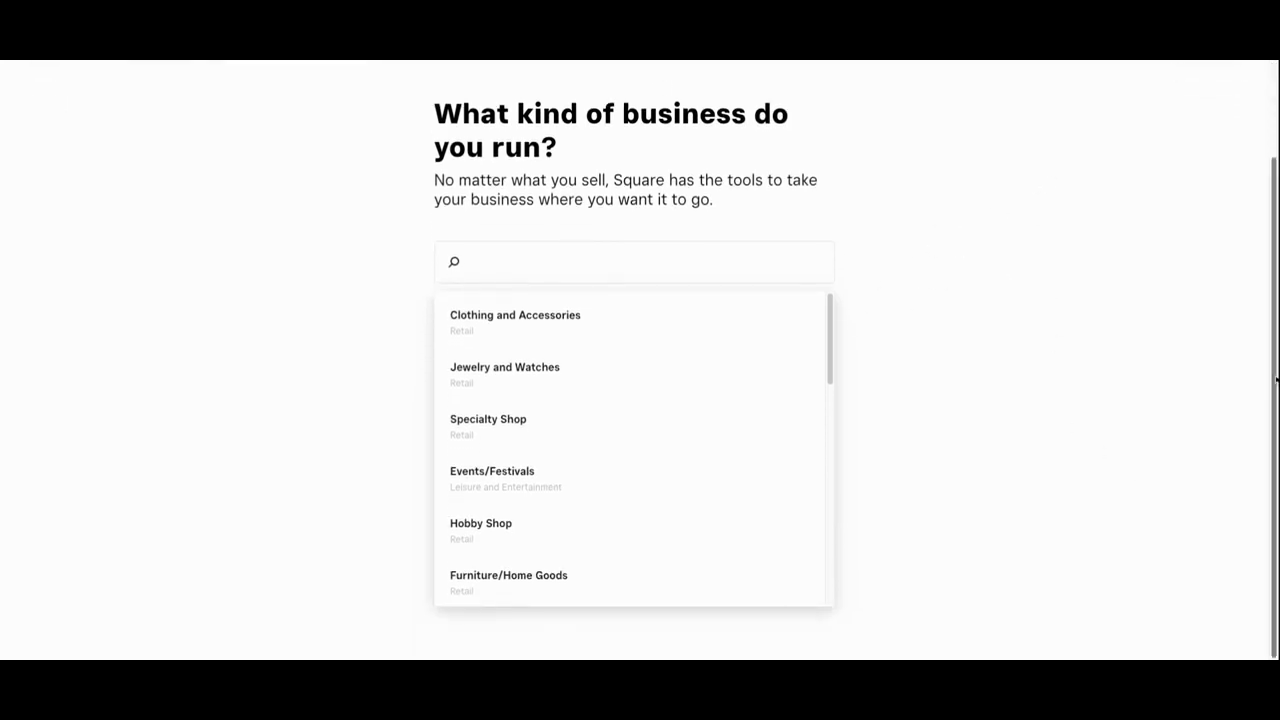
pyautogui.click(583, 334)
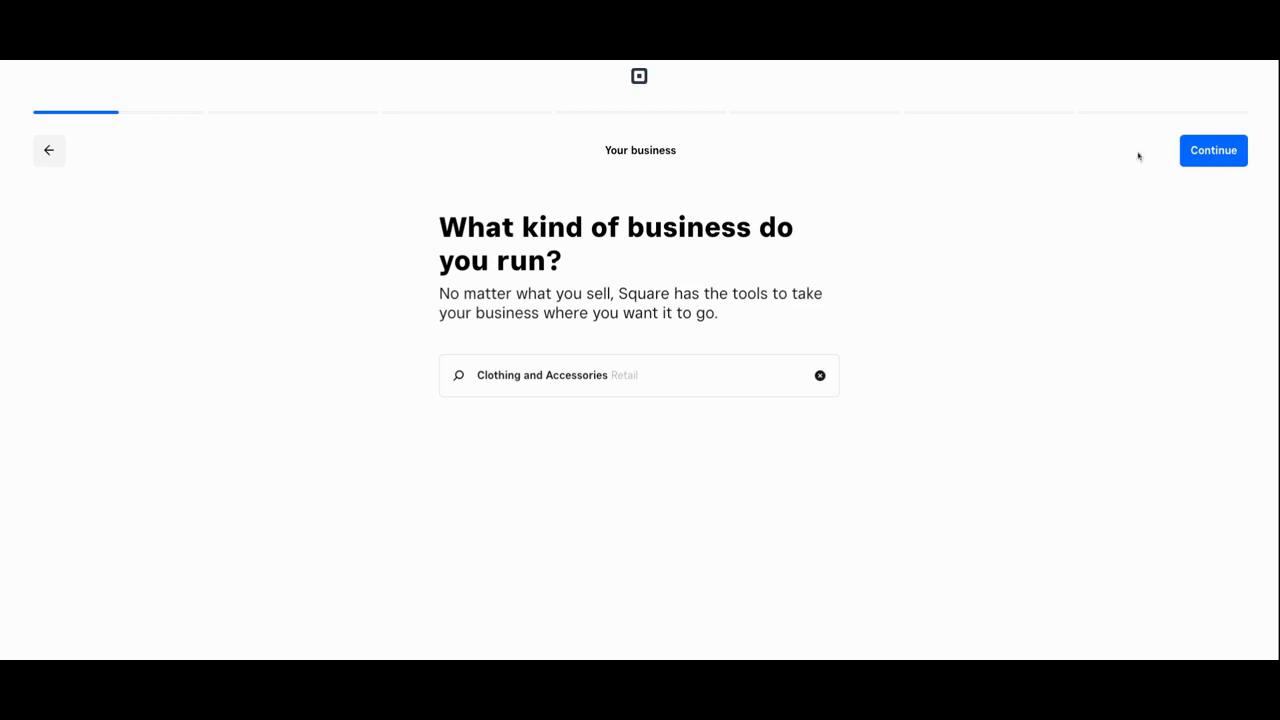
pyautogui.click(1228, 153)
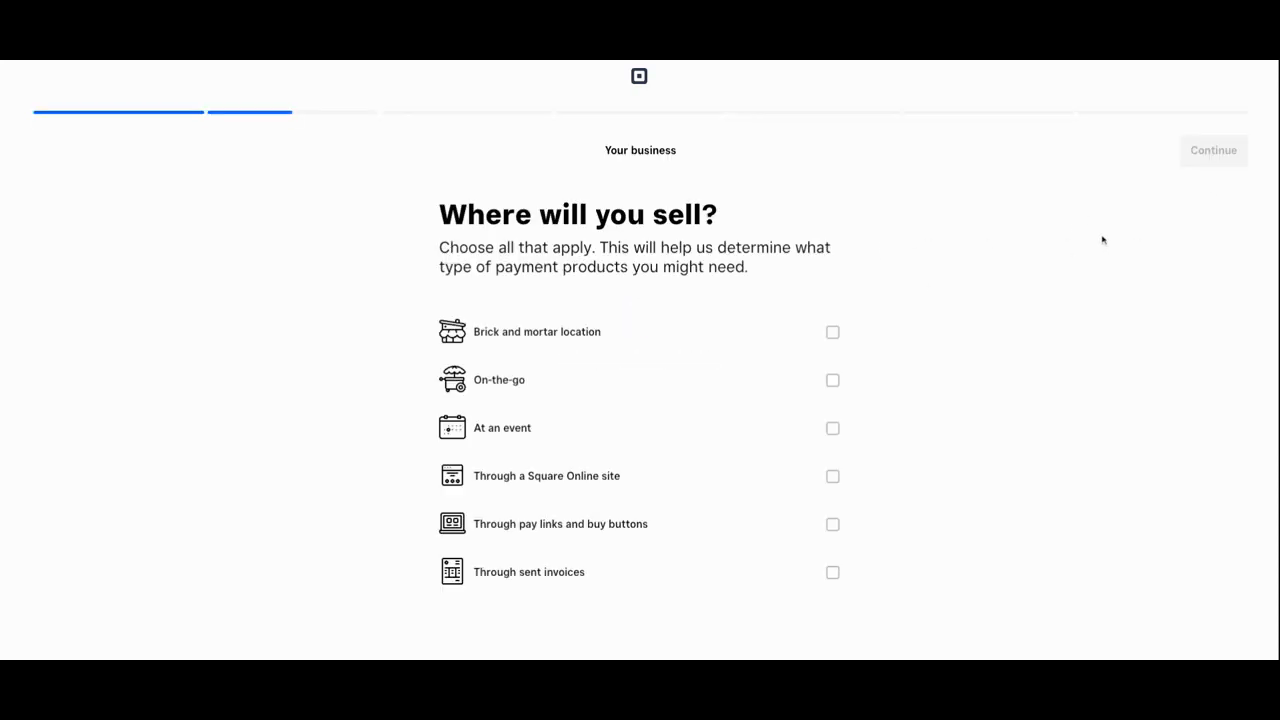
# Choose brick and mortar location and Square Online site as sales channels
pyautogui.click(835, 337)
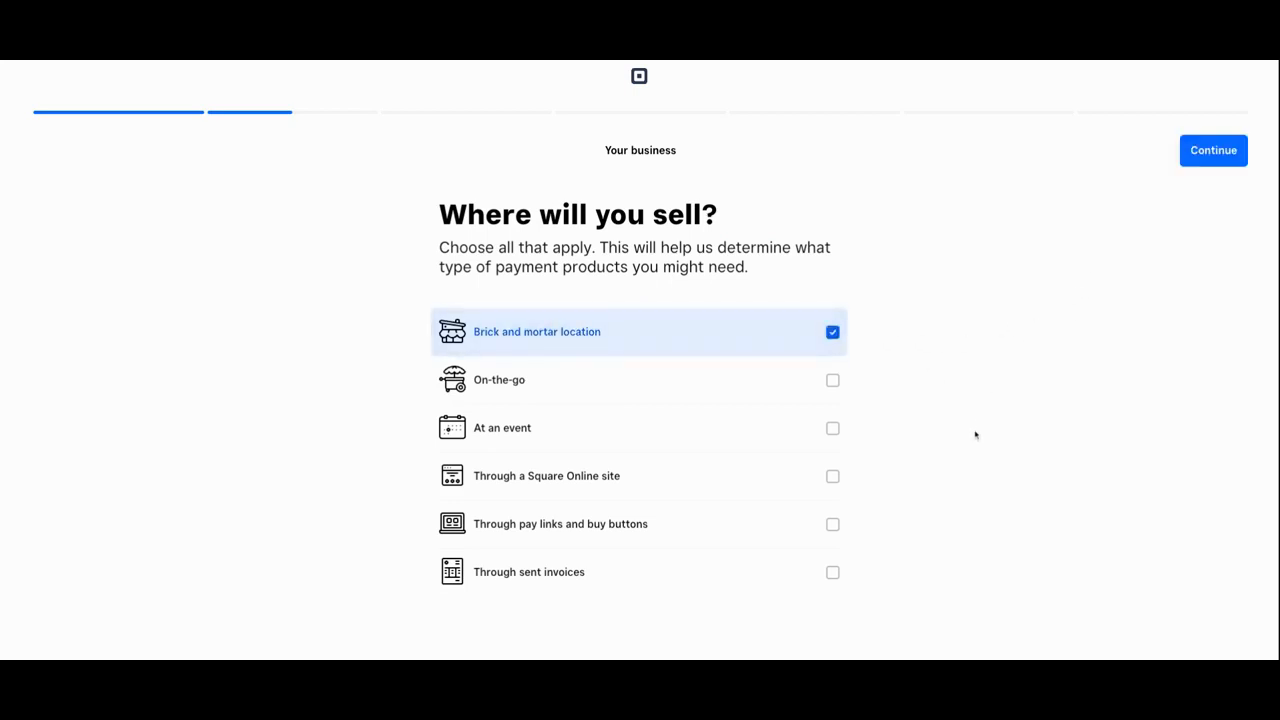
pyautogui.click(840, 480)
pyautogui.click(1196, 160)
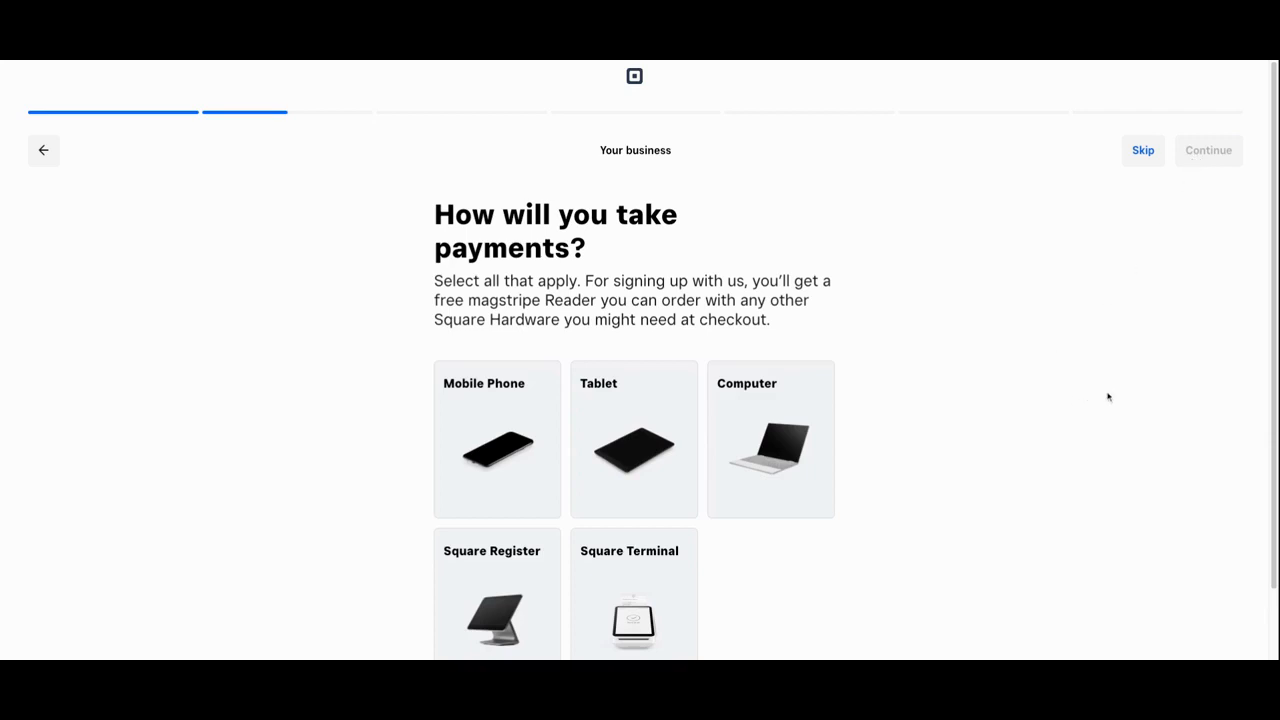
# Choose Computer as the way to take payments and continue
pyautogui.scroll(-2, 1108, 397)
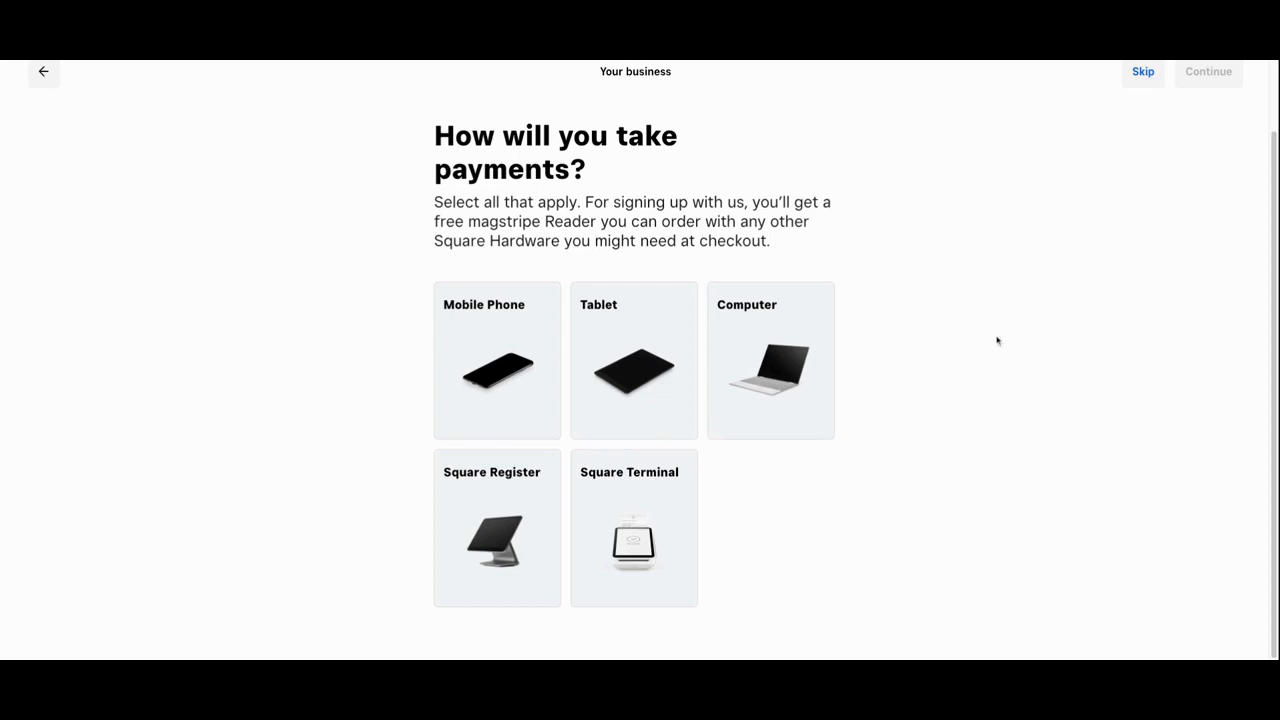
pyautogui.click(789, 324)
pyautogui.click(1200, 80)
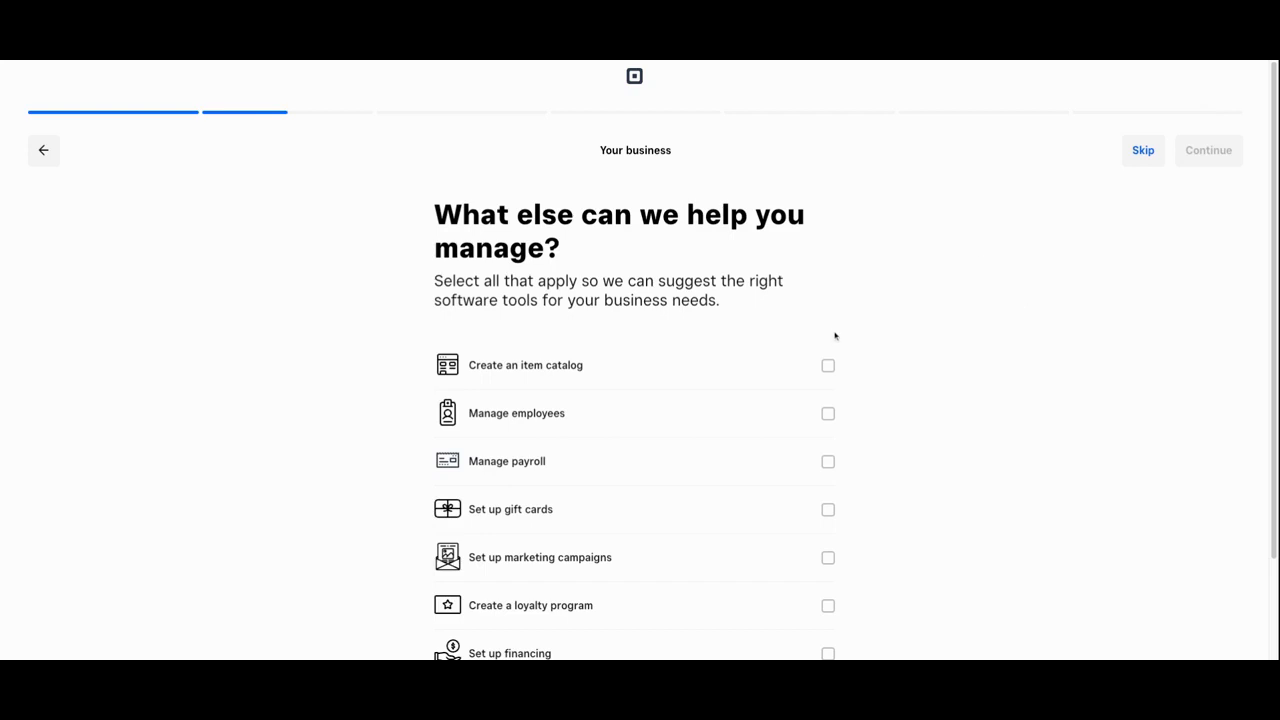
# Select item catalog, employees, payroll, gift cards, marketing, loyalty and financing as needs, then continue
pyautogui.scroll(-1, 918, 308)
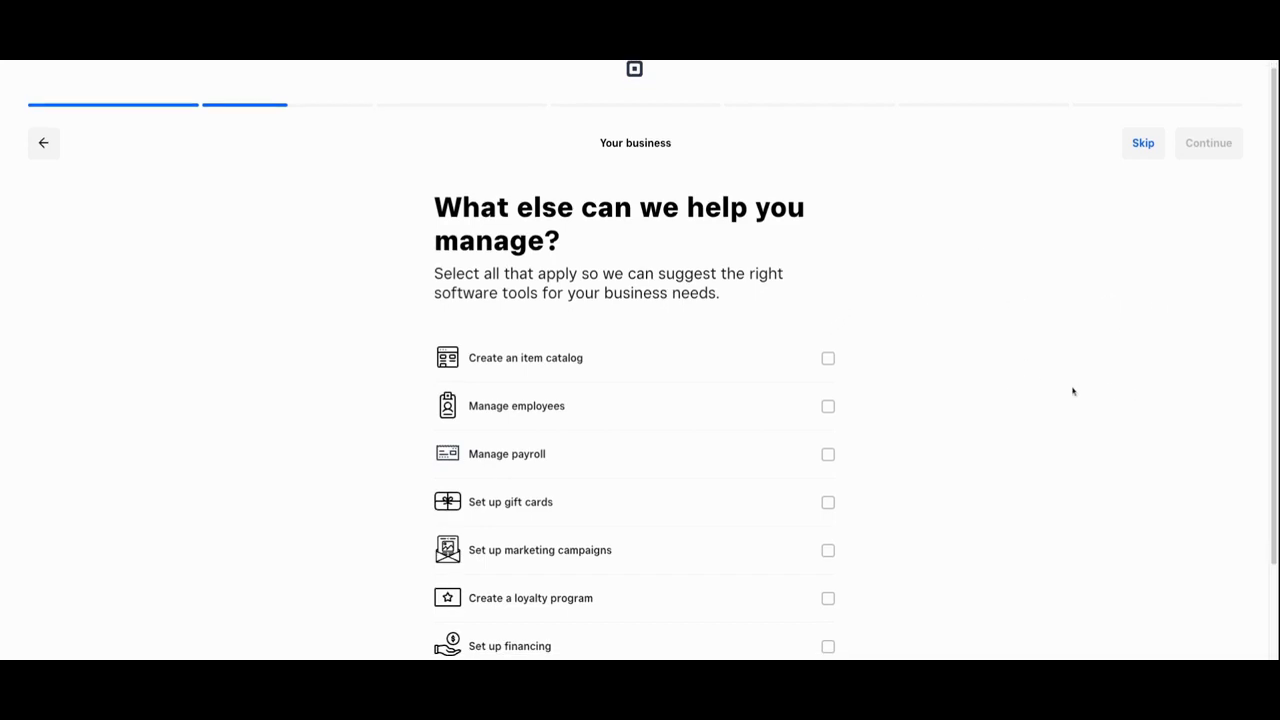
pyautogui.scroll(-2, 1105, 425)
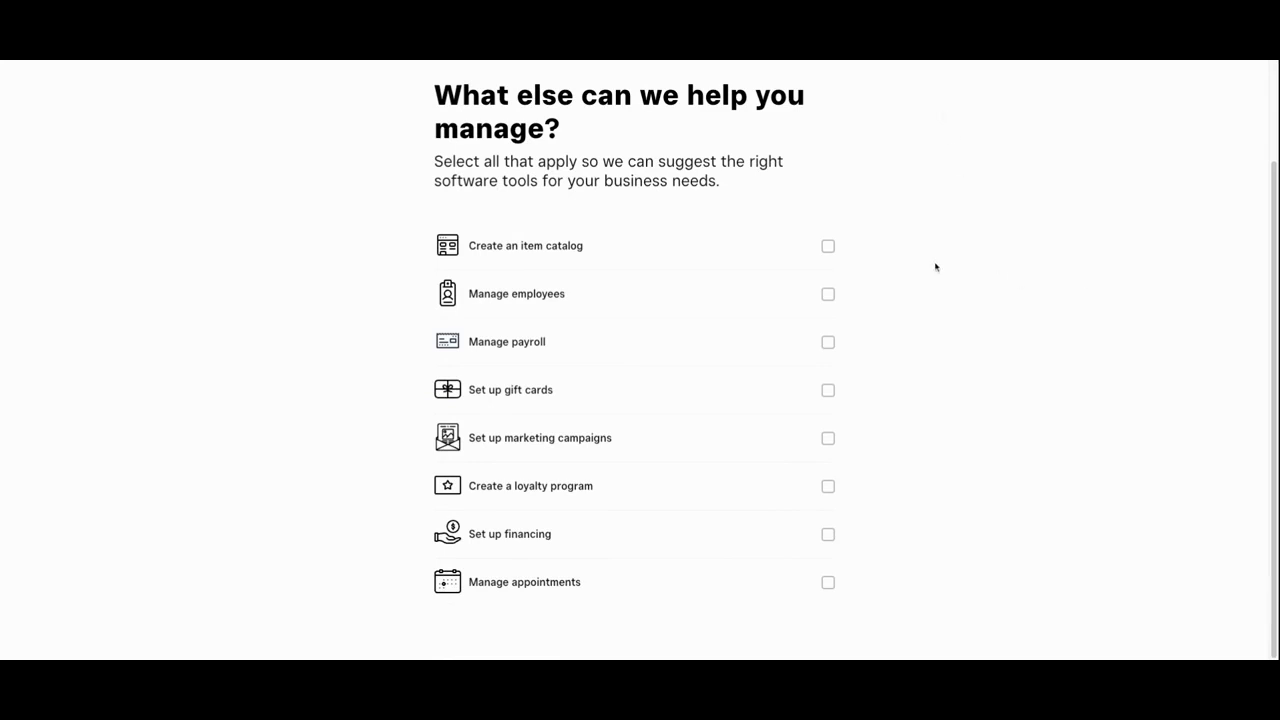
pyautogui.click(828, 247)
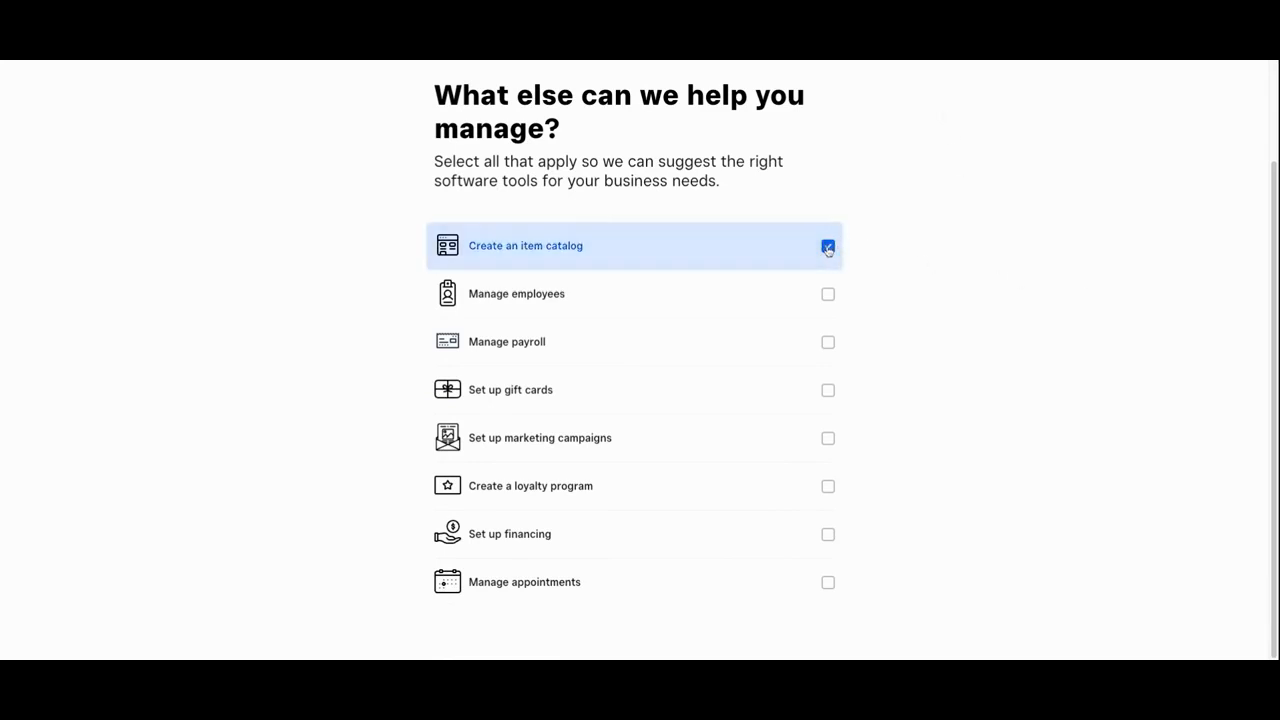
pyautogui.click(828, 294)
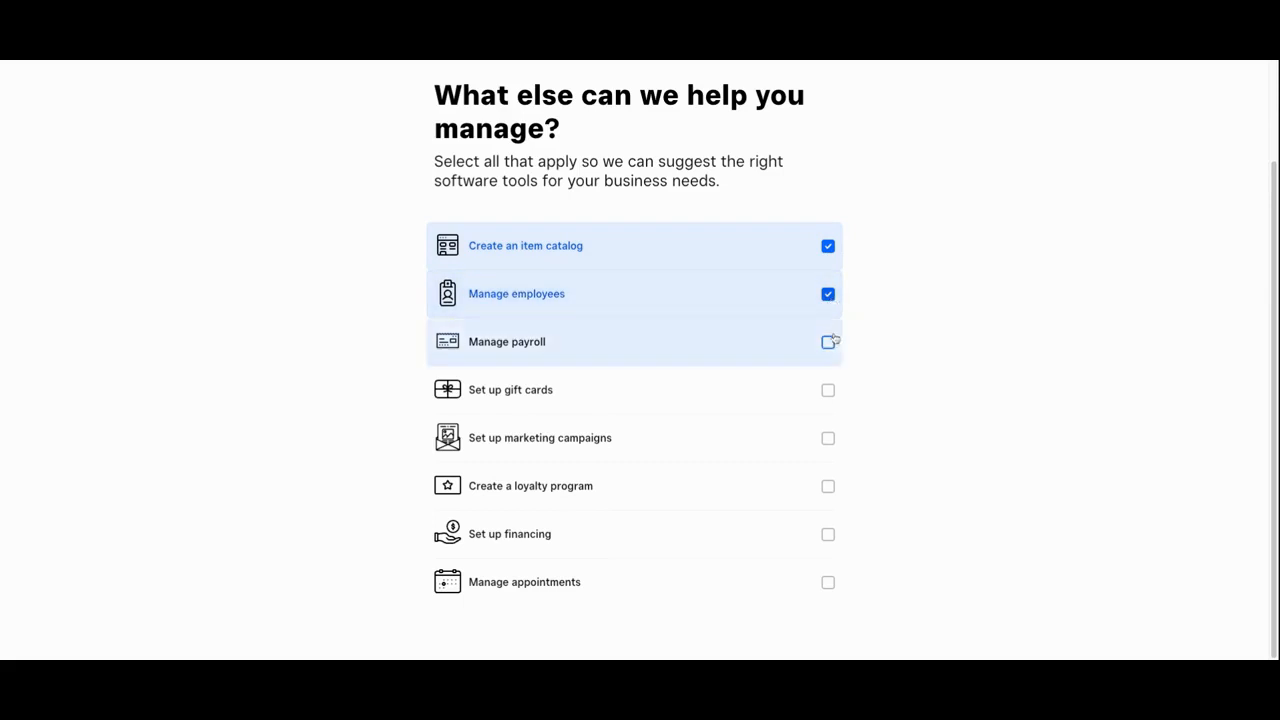
pyautogui.click(826, 348)
pyautogui.click(830, 392)
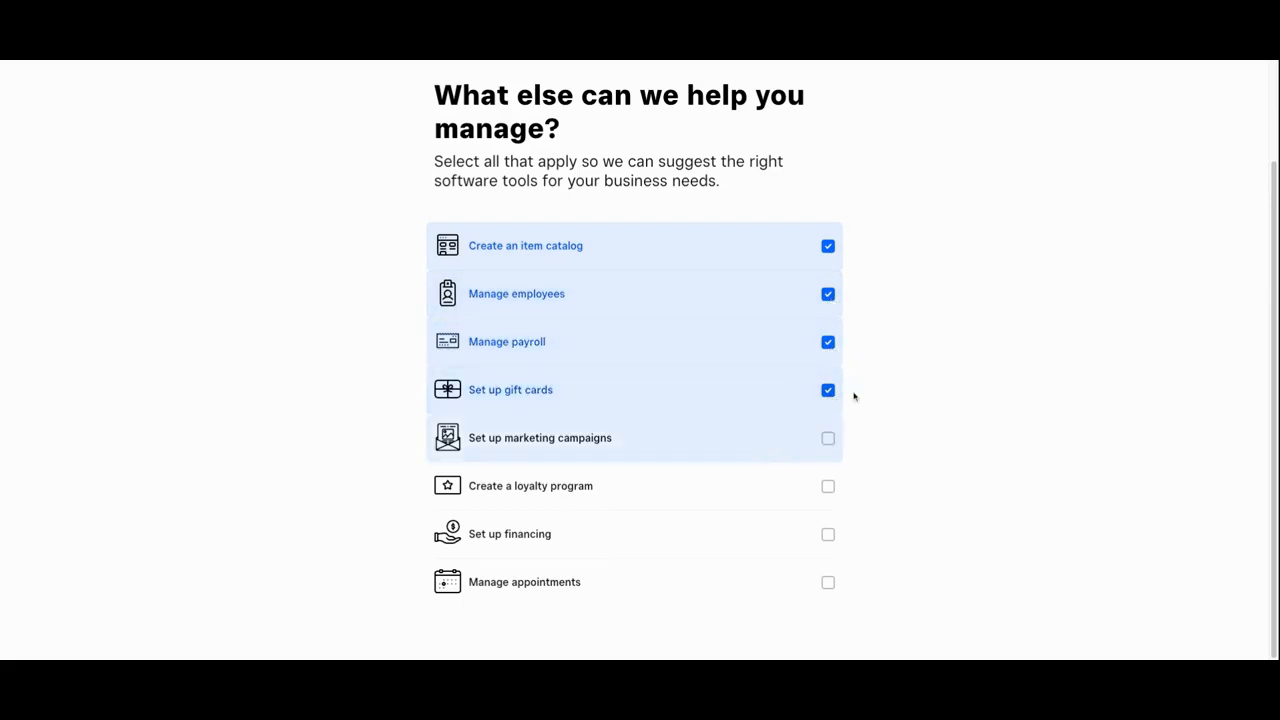
pyautogui.click(828, 440)
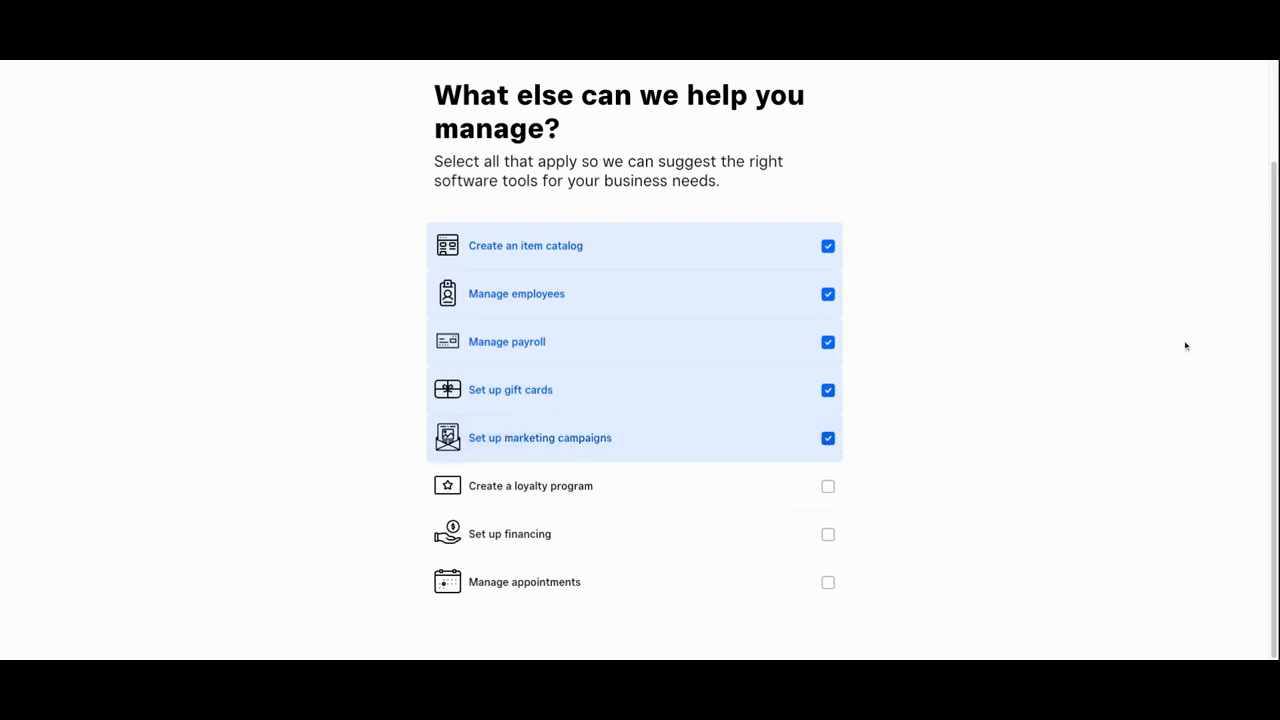
pyautogui.click(828, 488)
pyautogui.click(828, 536)
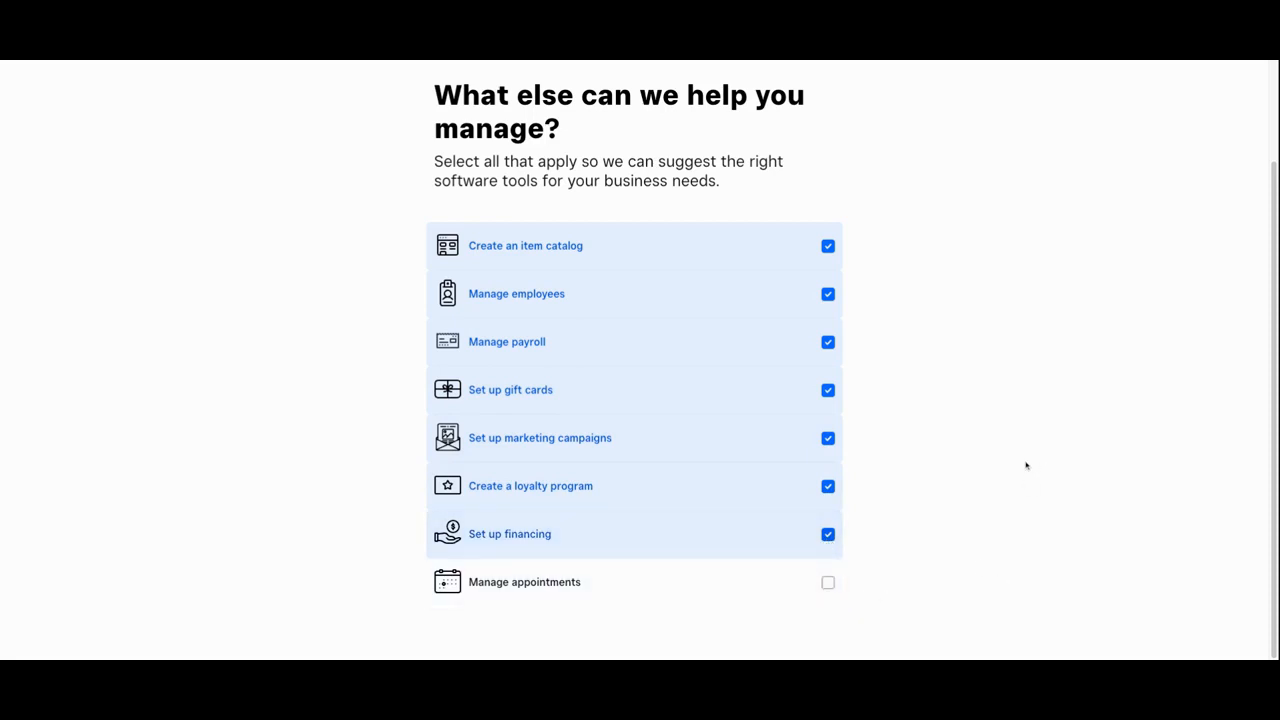
pyautogui.scroll(2, 1093, 390)
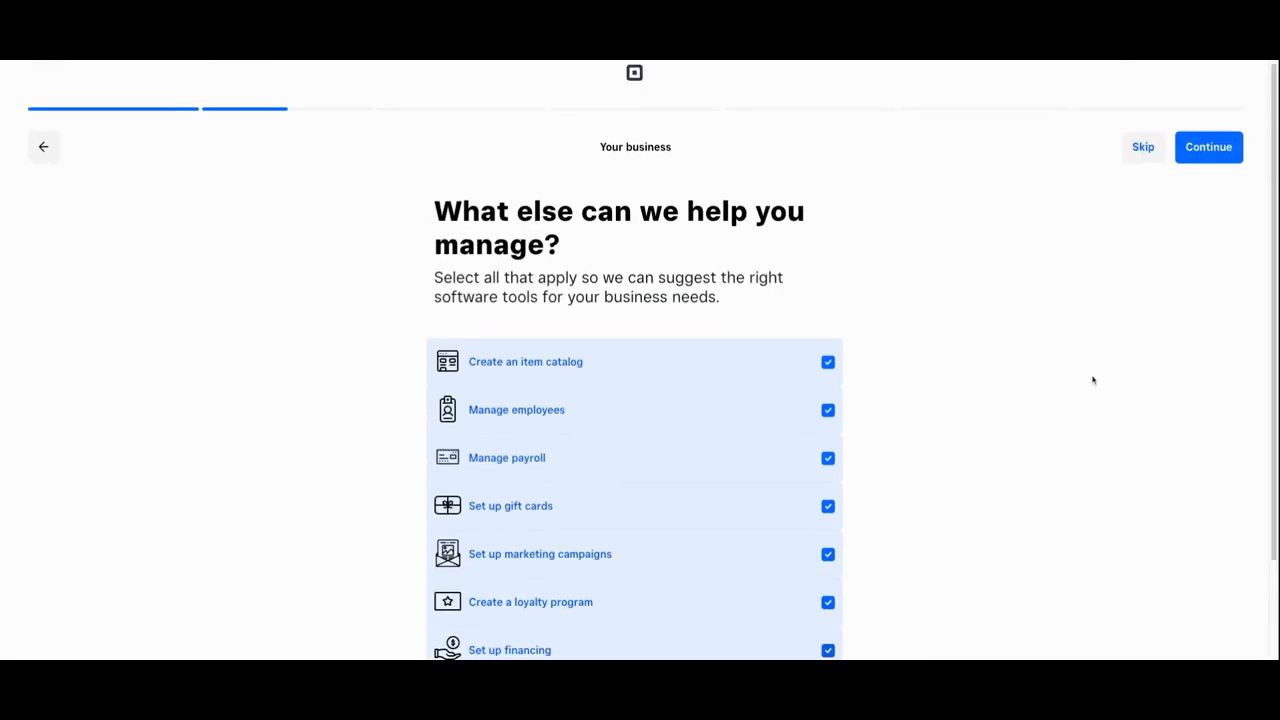
pyautogui.click(1218, 150)
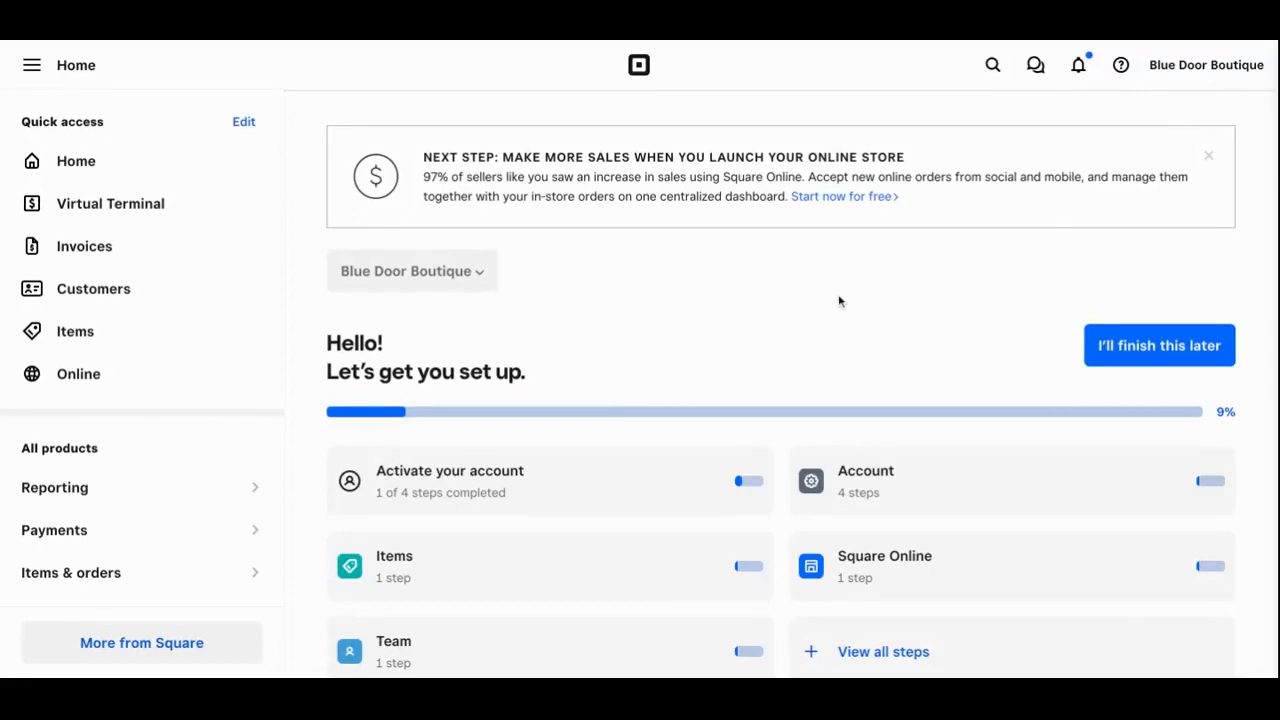
# Review the Home dashboard setup cards and open the Items setup step
pyautogui.scroll(-1, 840, 298)
pyautogui.scroll(-1, 840, 298)
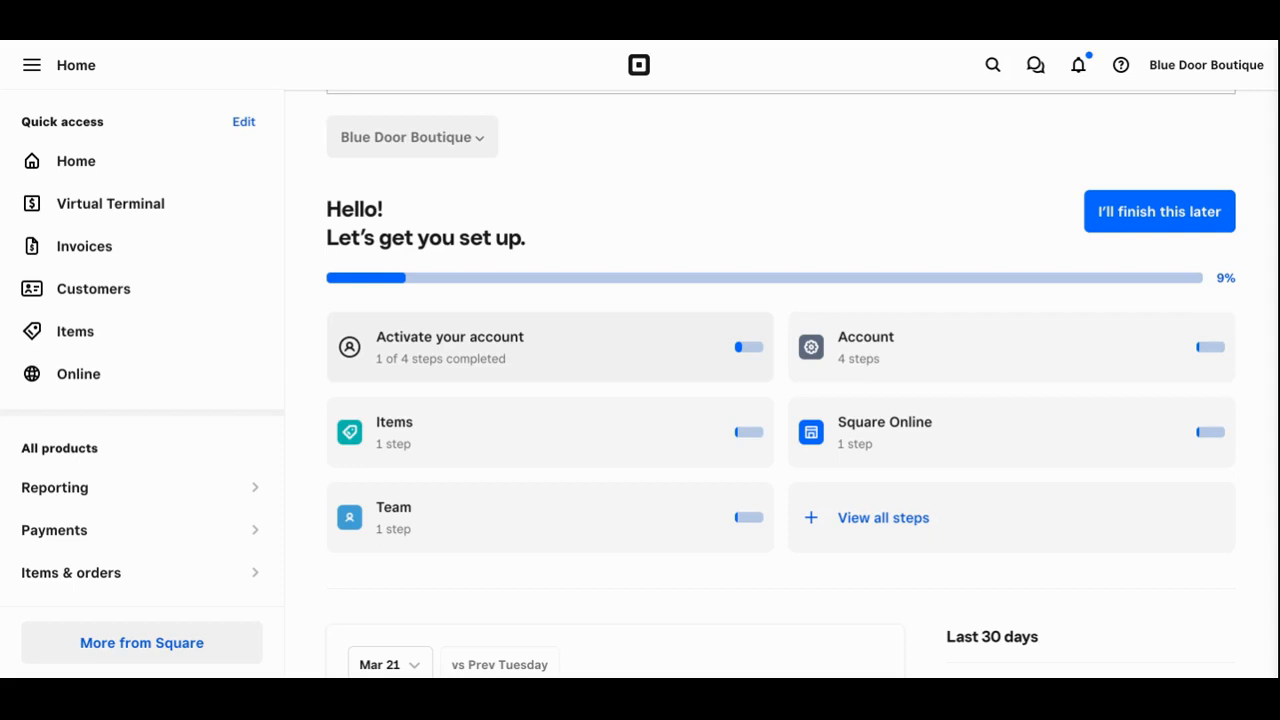
pyautogui.click(477, 429)
# Open a blank Create an Item form and look through its fields without entering anything
pyautogui.click(441, 455)
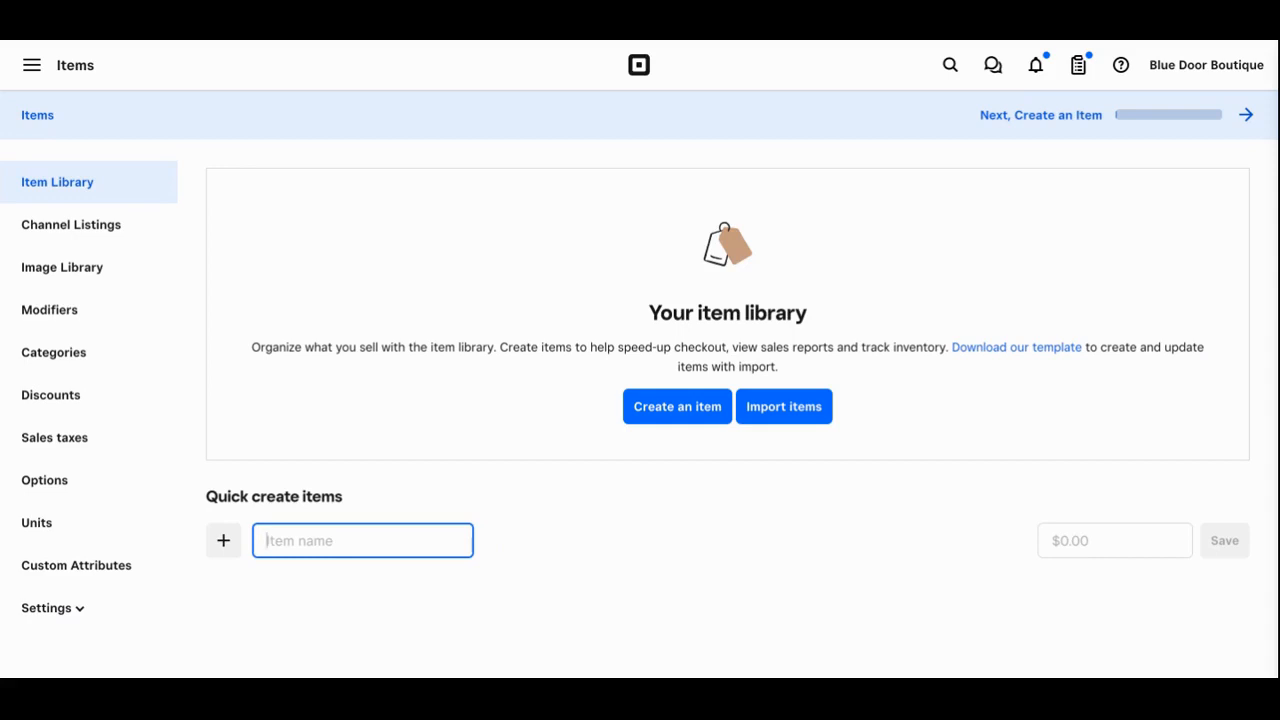
pyautogui.click(677, 406)
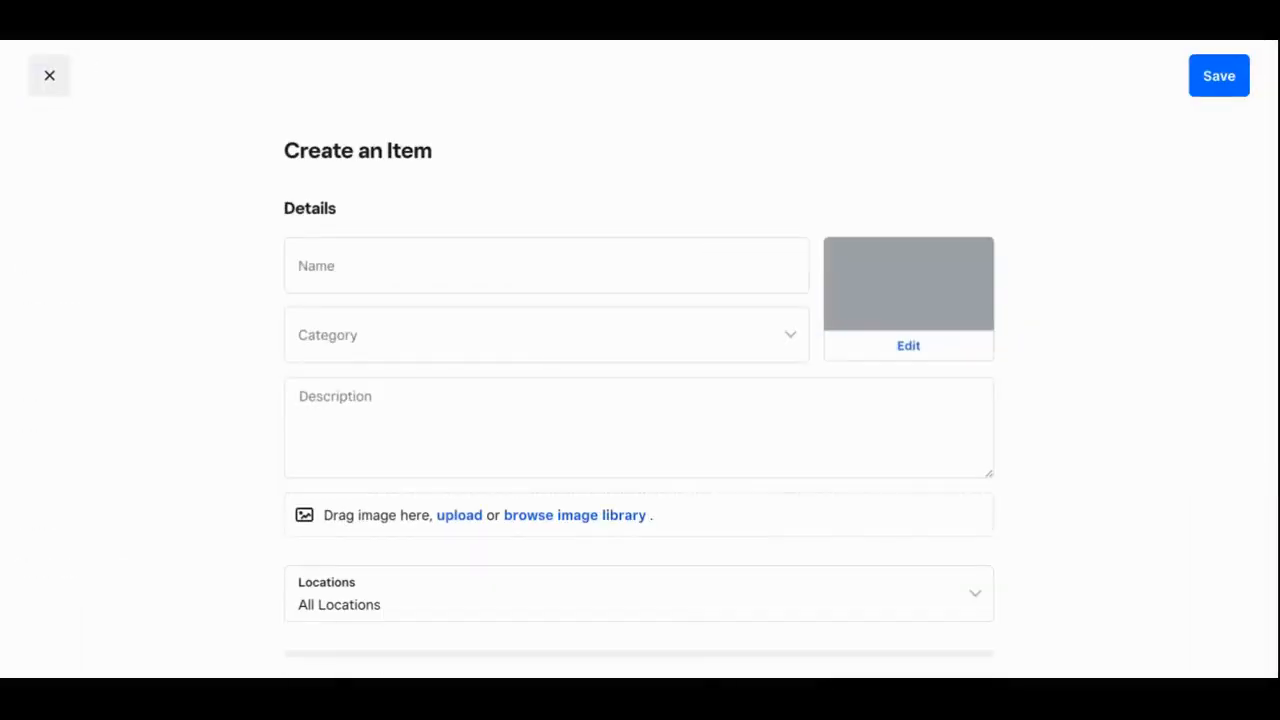
pyautogui.click(449, 231)
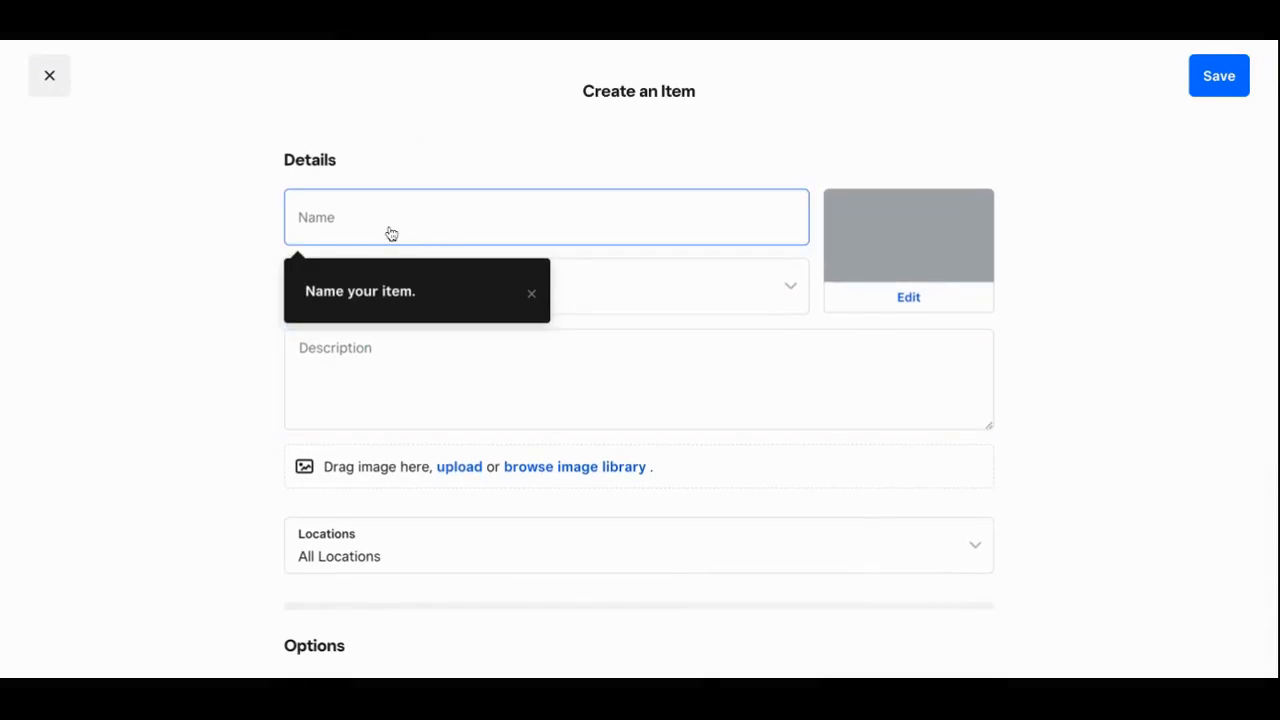
pyautogui.click(1116, 292)
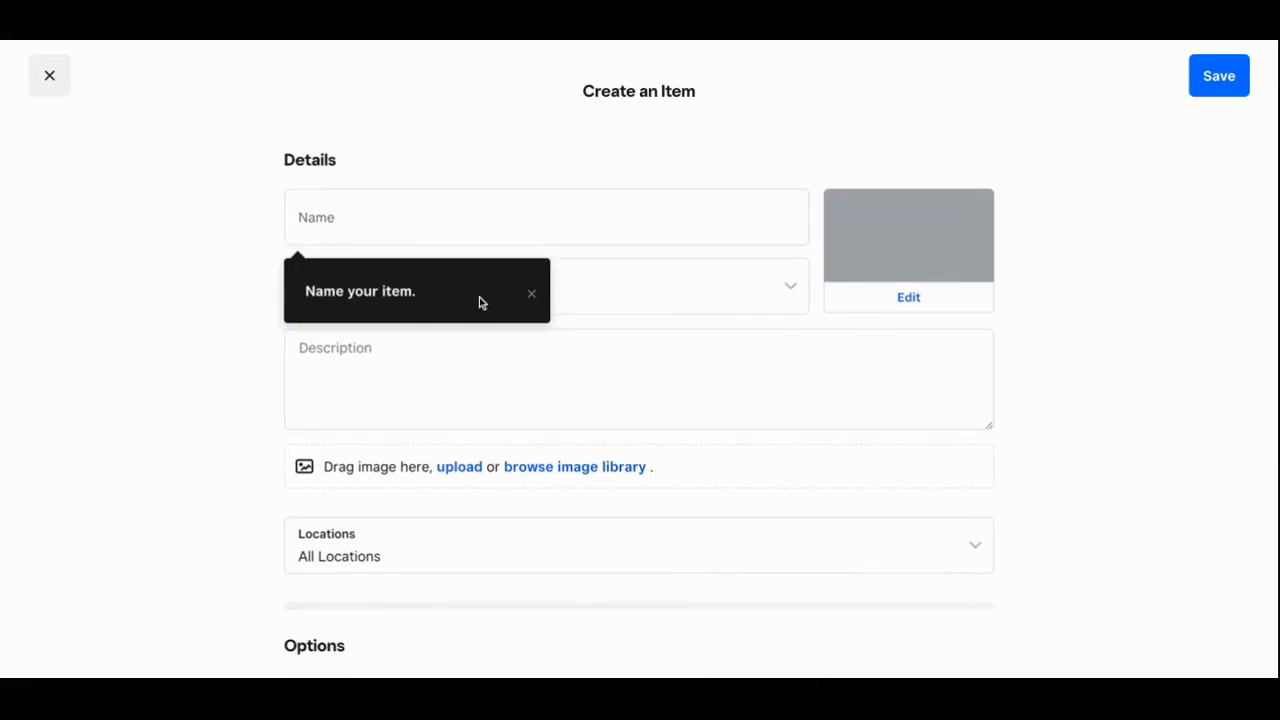
pyautogui.scroll(-2, 300, 434)
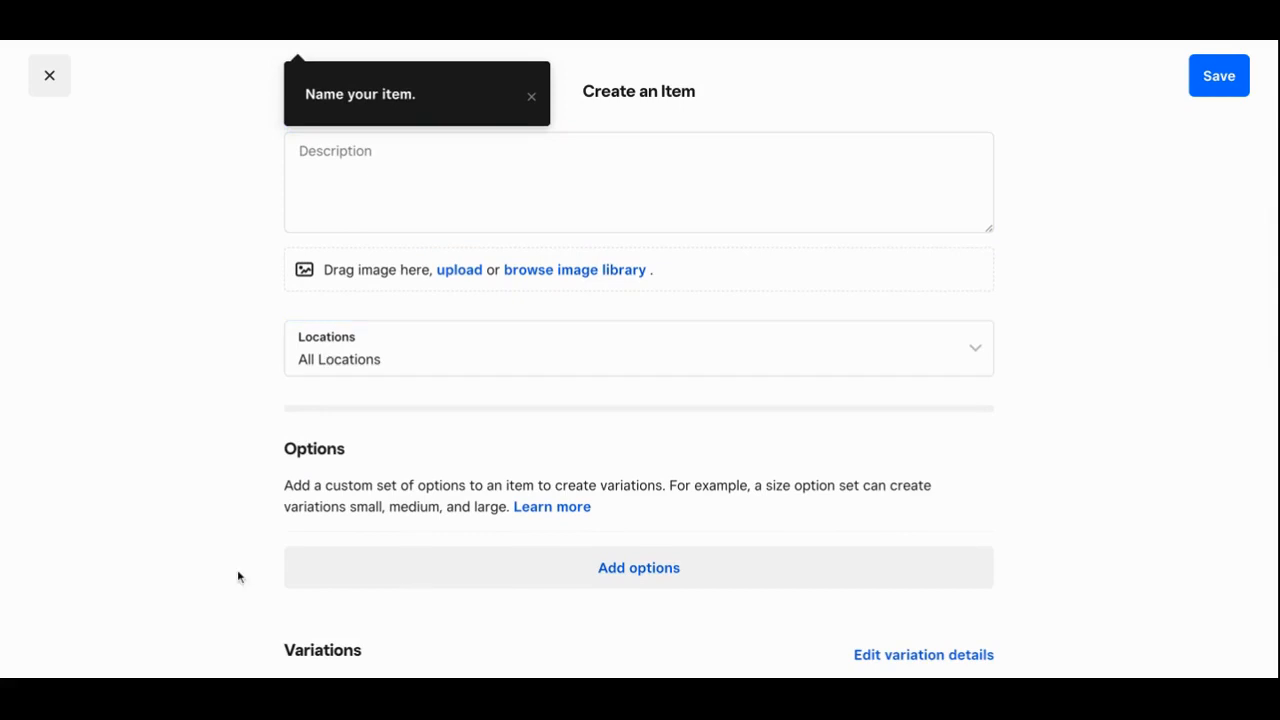
pyautogui.scroll(-7, 238, 576)
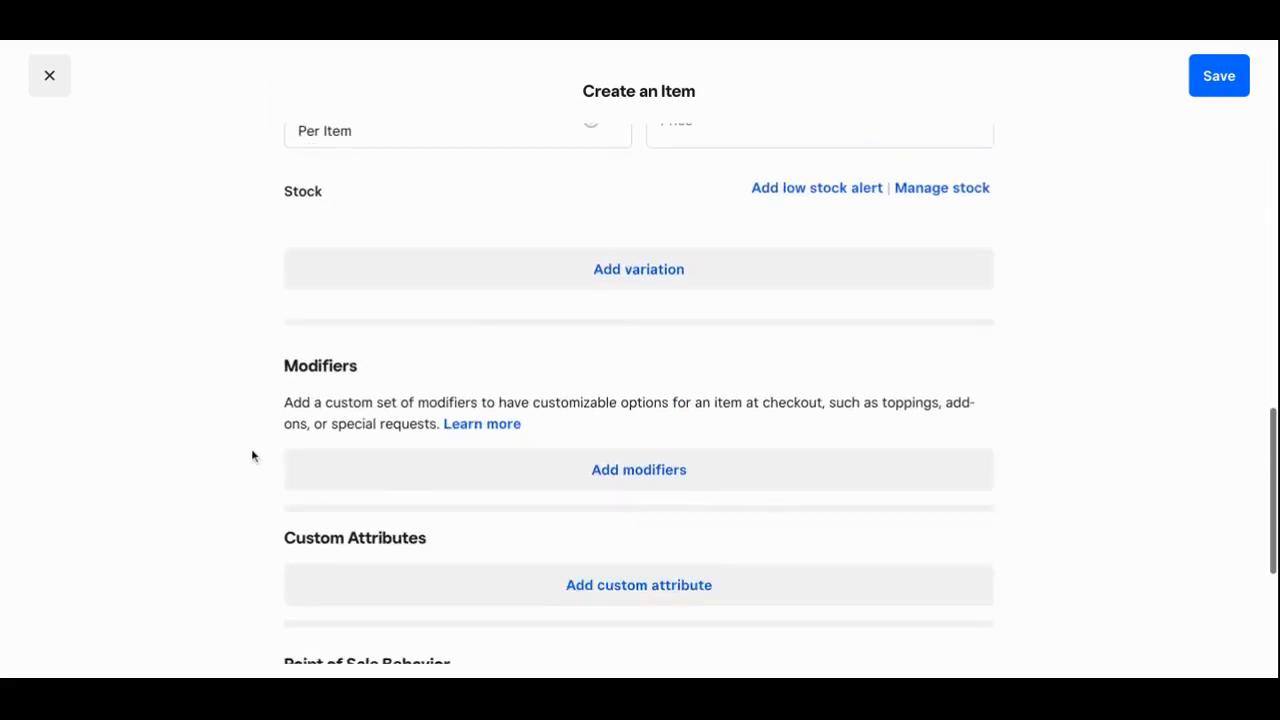
pyautogui.scroll(10, 260, 374)
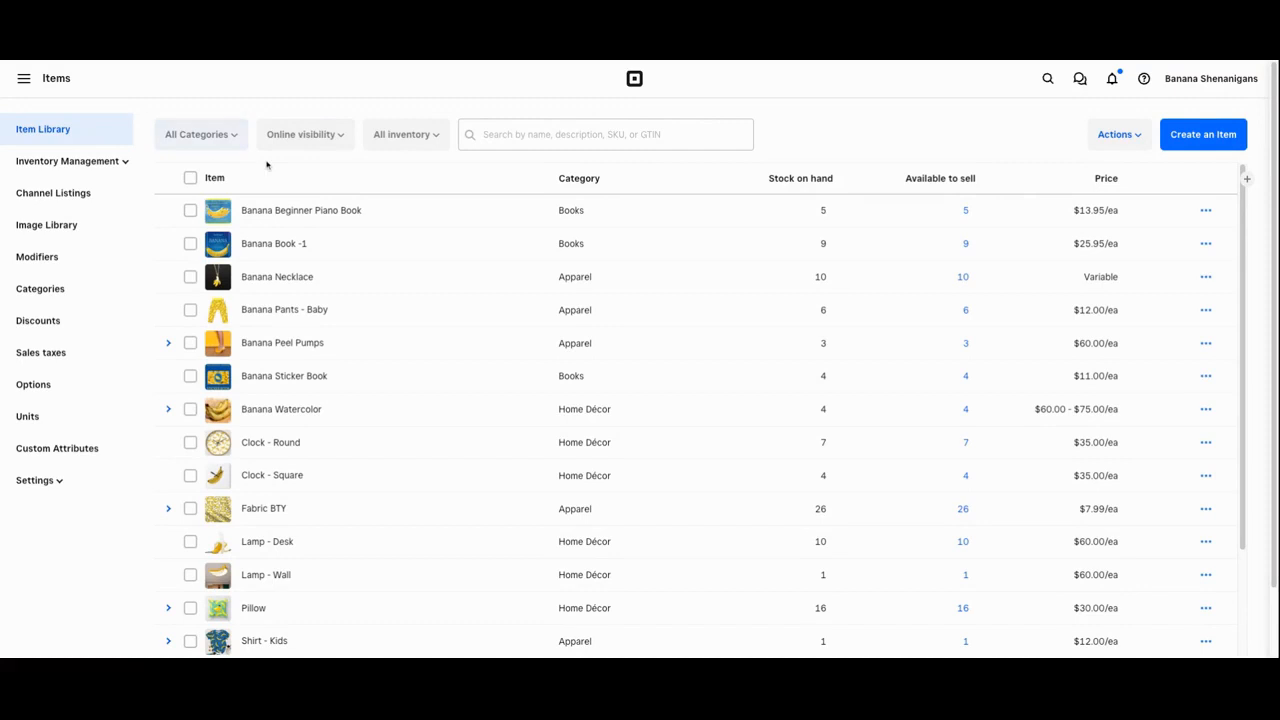
# Browse the example item library, expanding and collapsing the Banana Peel Pumps variations
pyautogui.scroll(-1, 386, 284)
pyautogui.scroll(1, 386, 283)
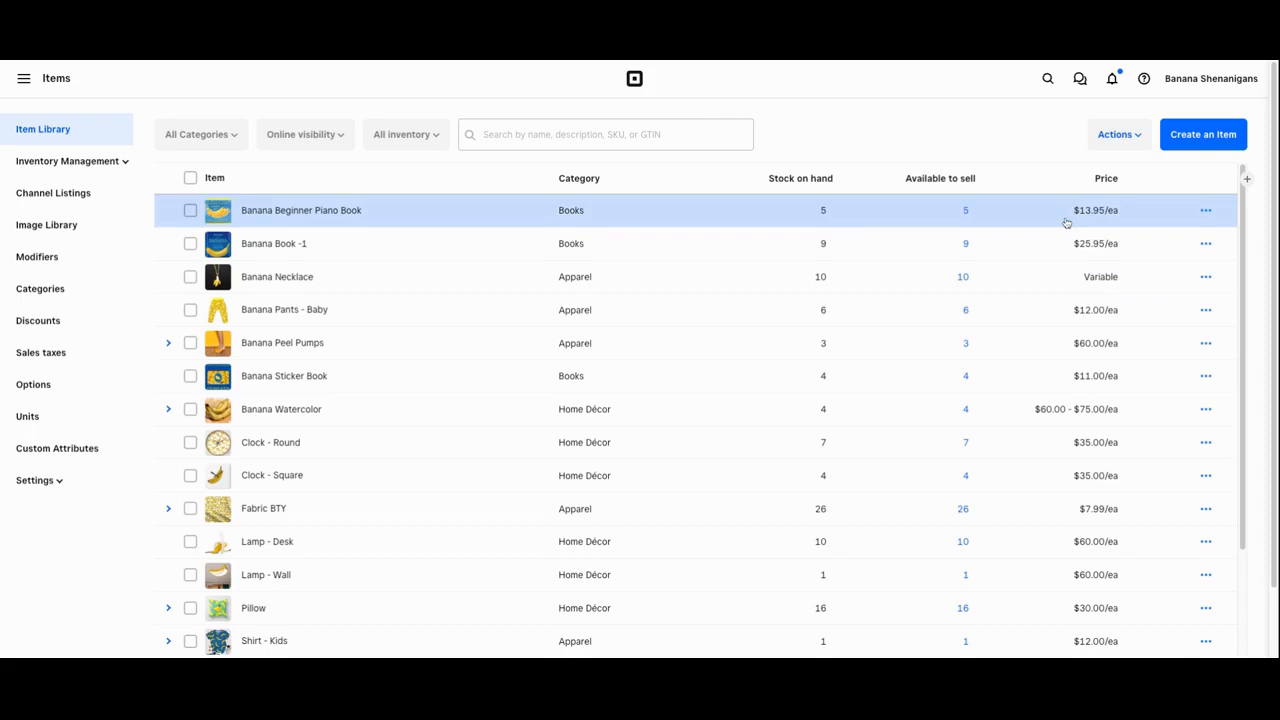
pyautogui.click(167, 346)
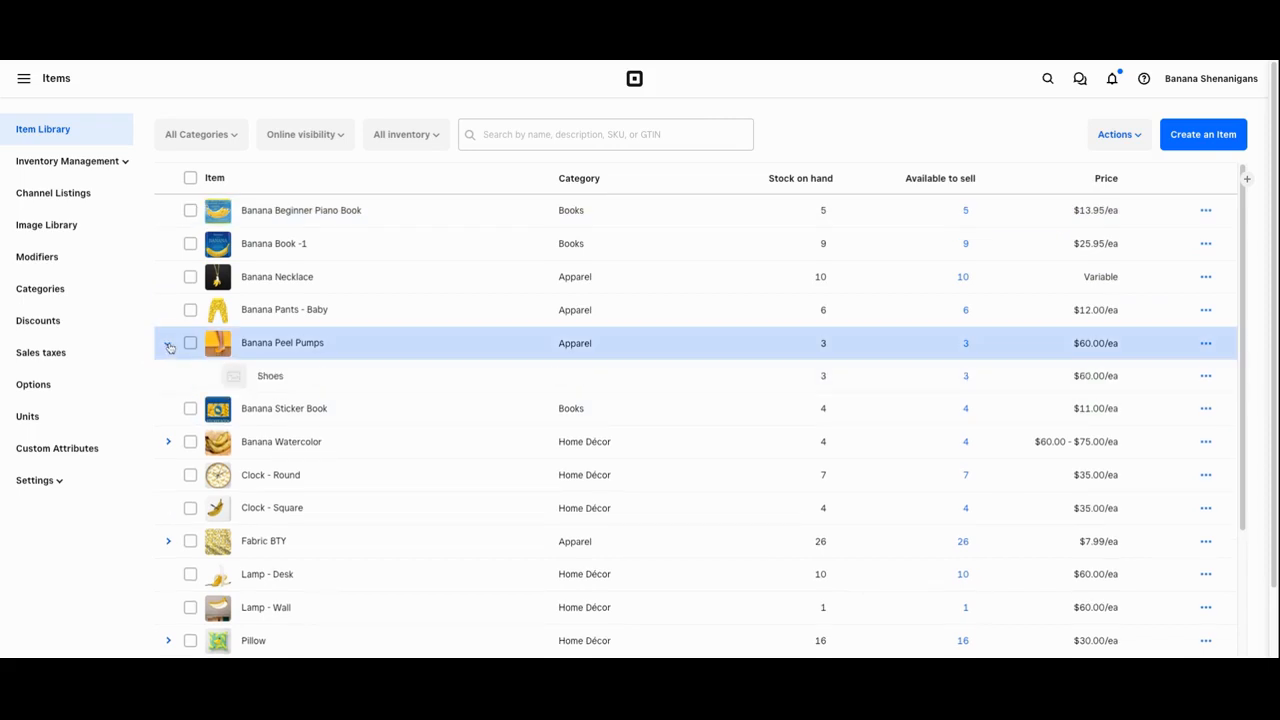
pyautogui.click(172, 349)
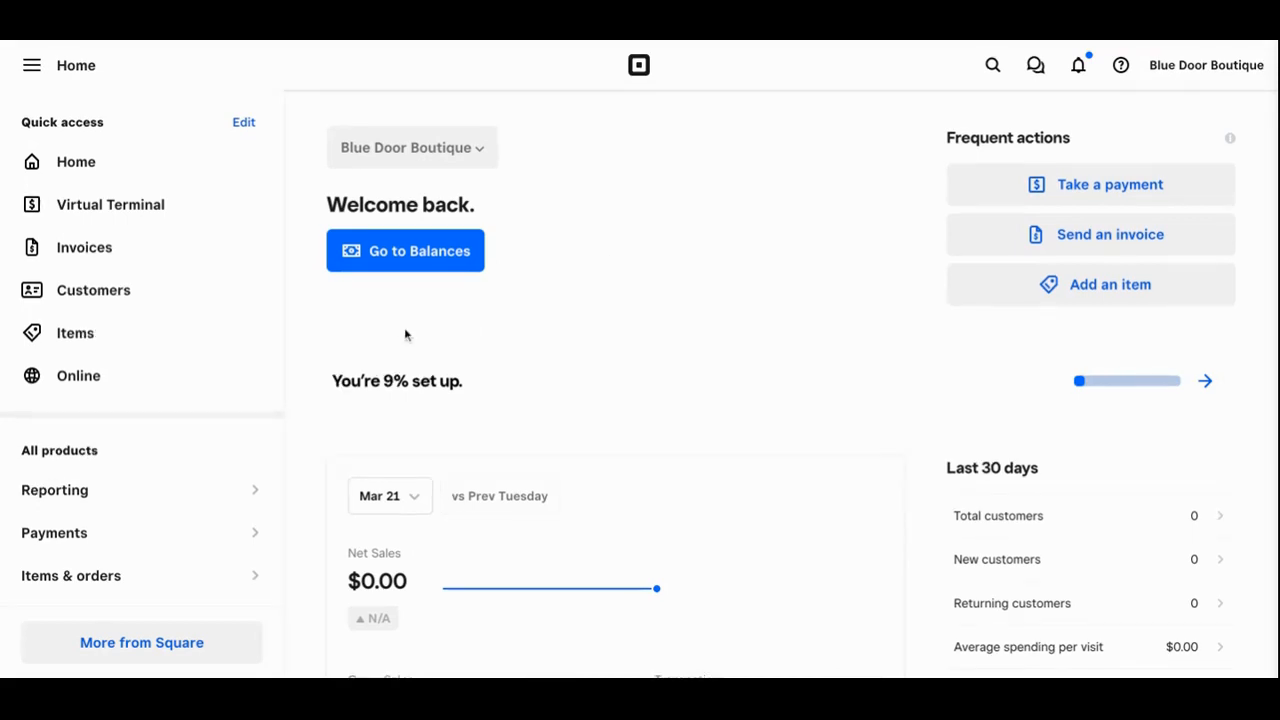
# Go to the Team page from the dashboard navigation
pyautogui.scroll(-2, 155, 490)
pyautogui.scroll(-2, 155, 490)
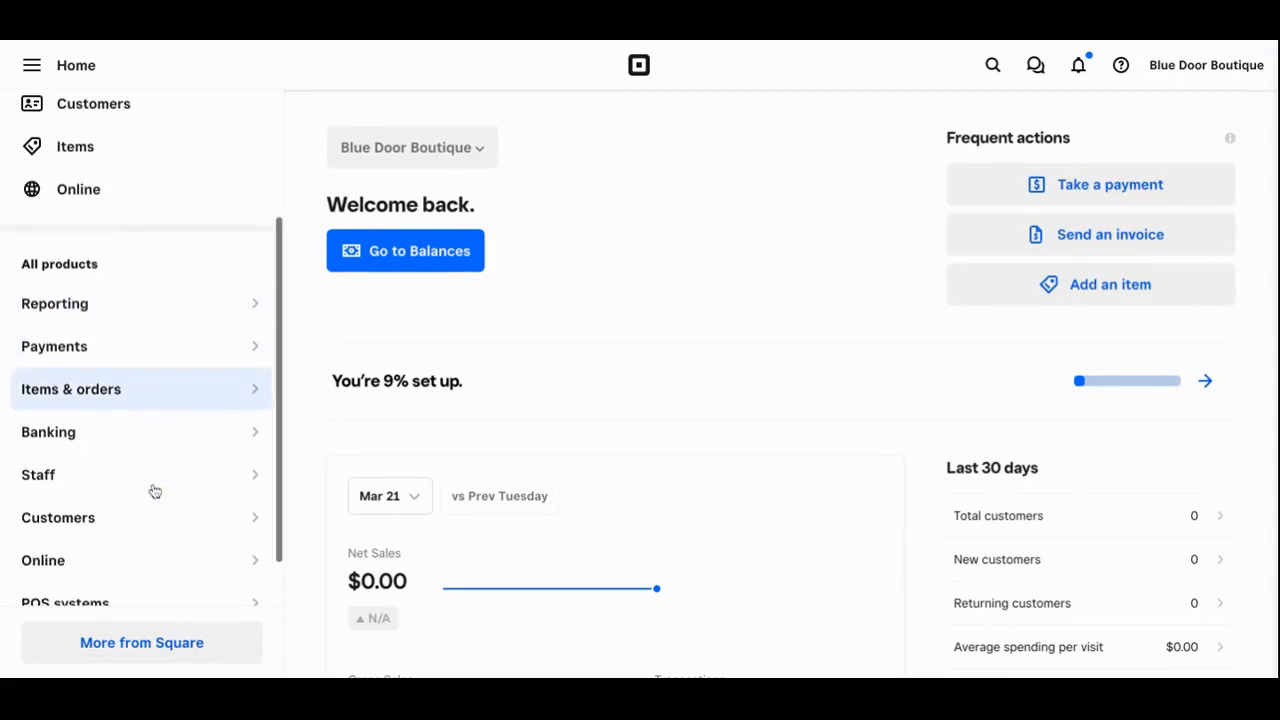
pyautogui.scroll(-1, 151, 451)
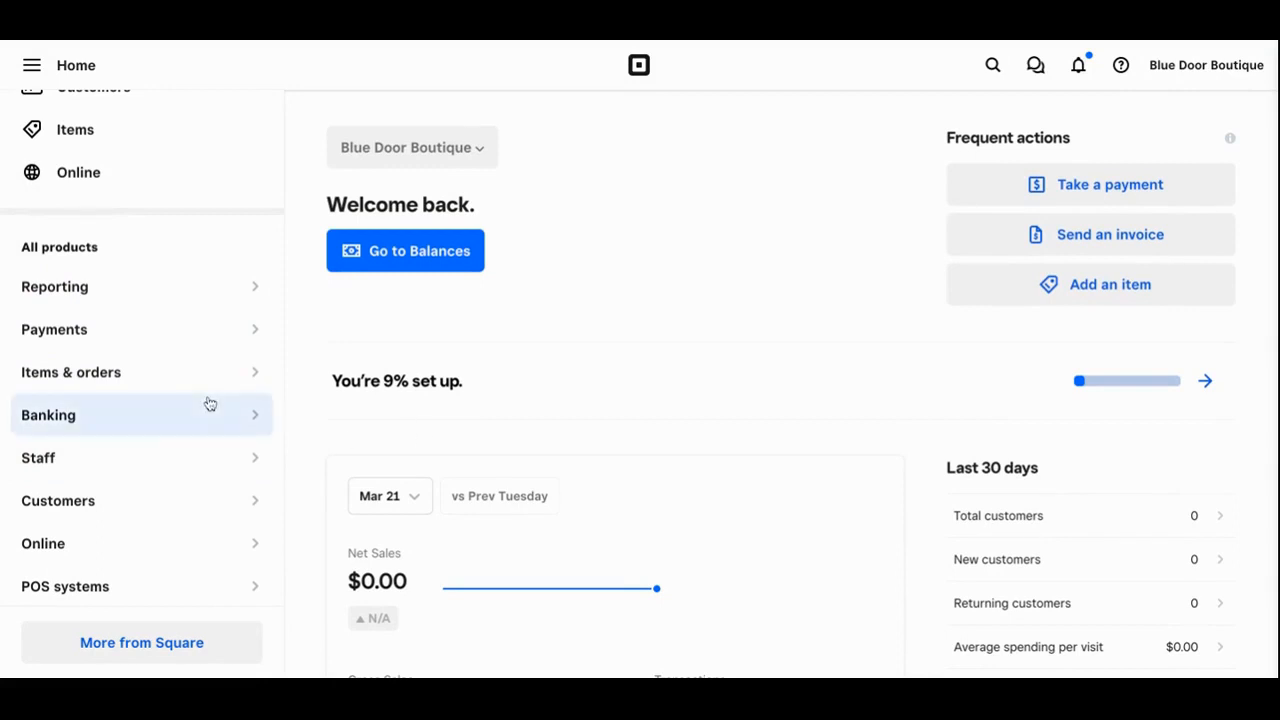
pyautogui.scroll(4, 210, 403)
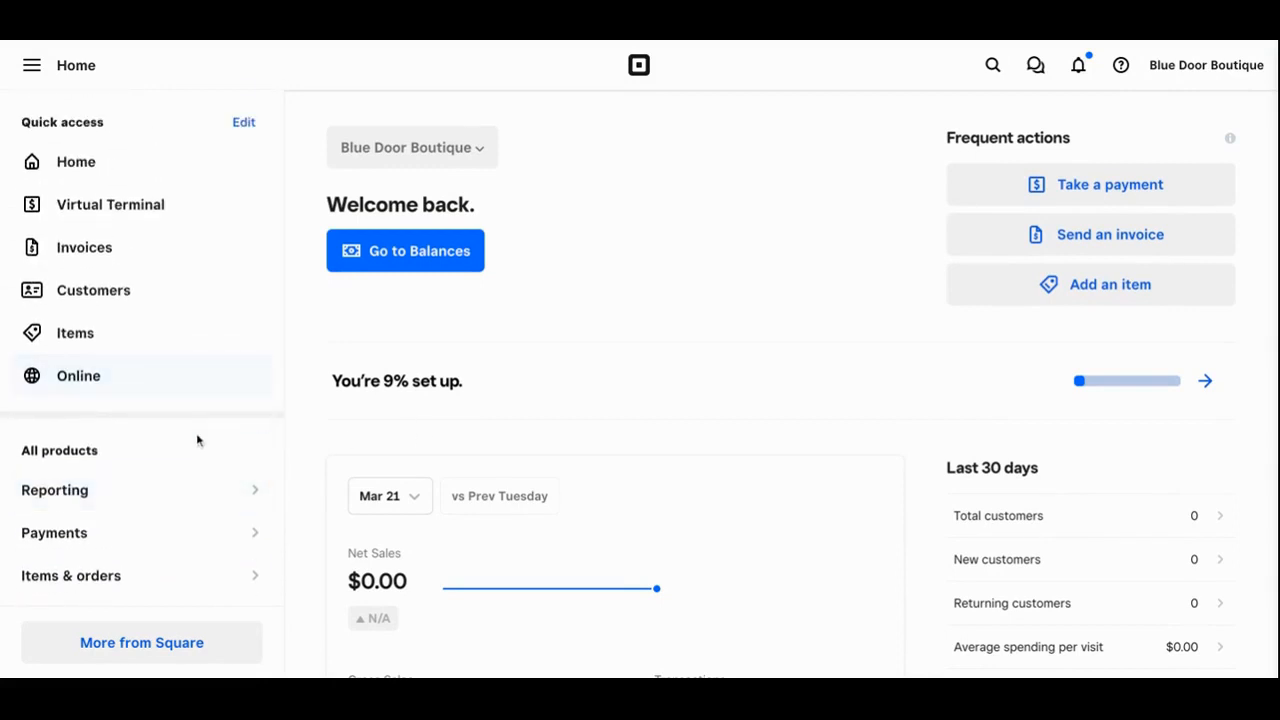
pyautogui.scroll(-2, 209, 449)
pyautogui.scroll(-1, 209, 449)
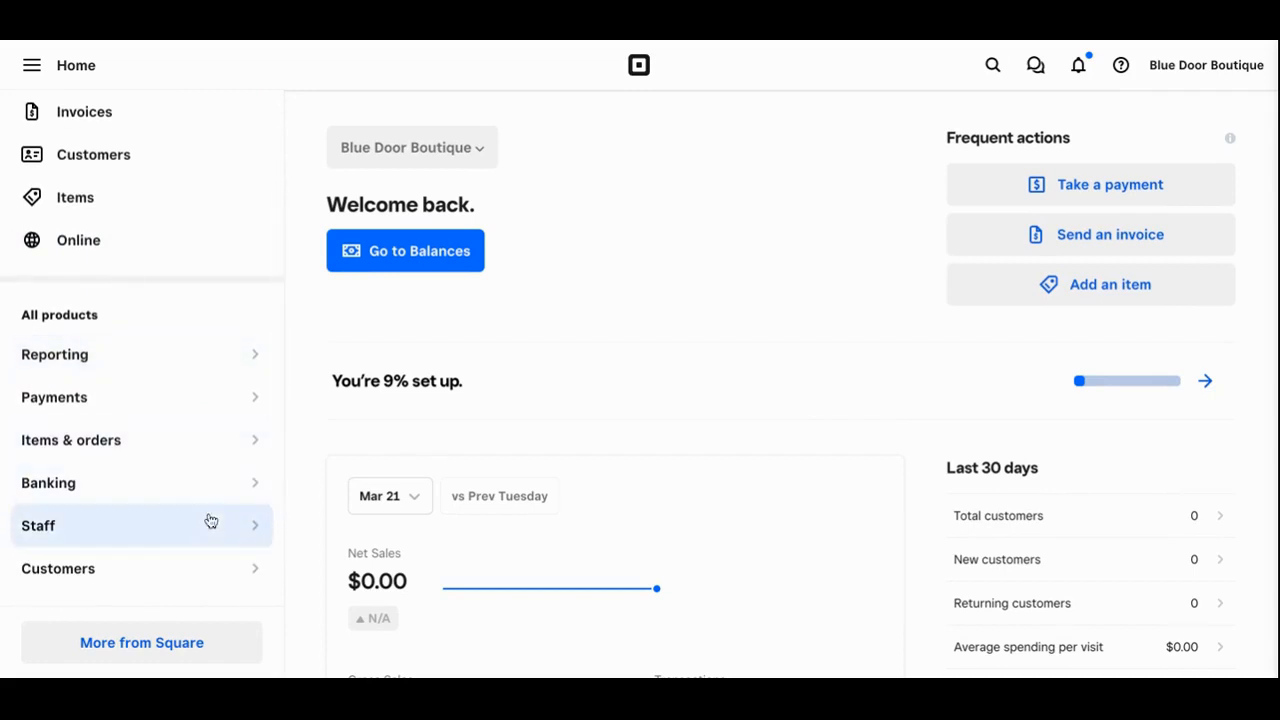
pyautogui.moveTo(205, 530)
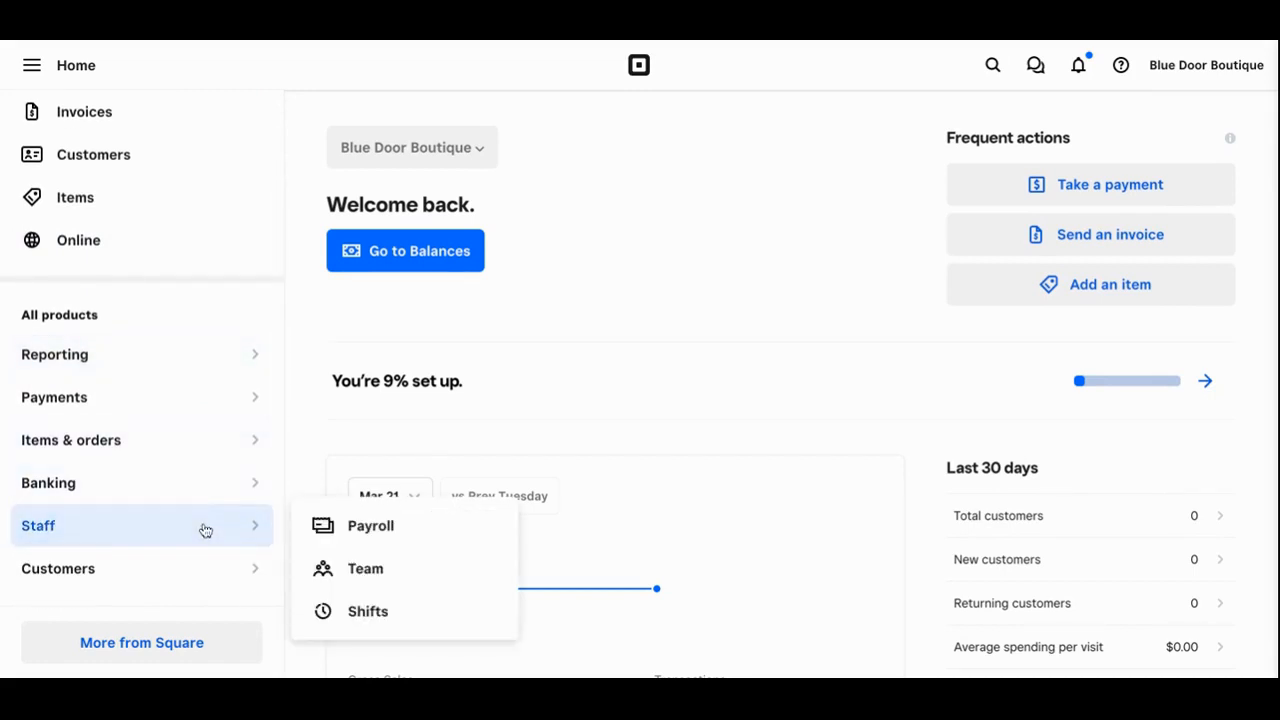
pyautogui.click(360, 568)
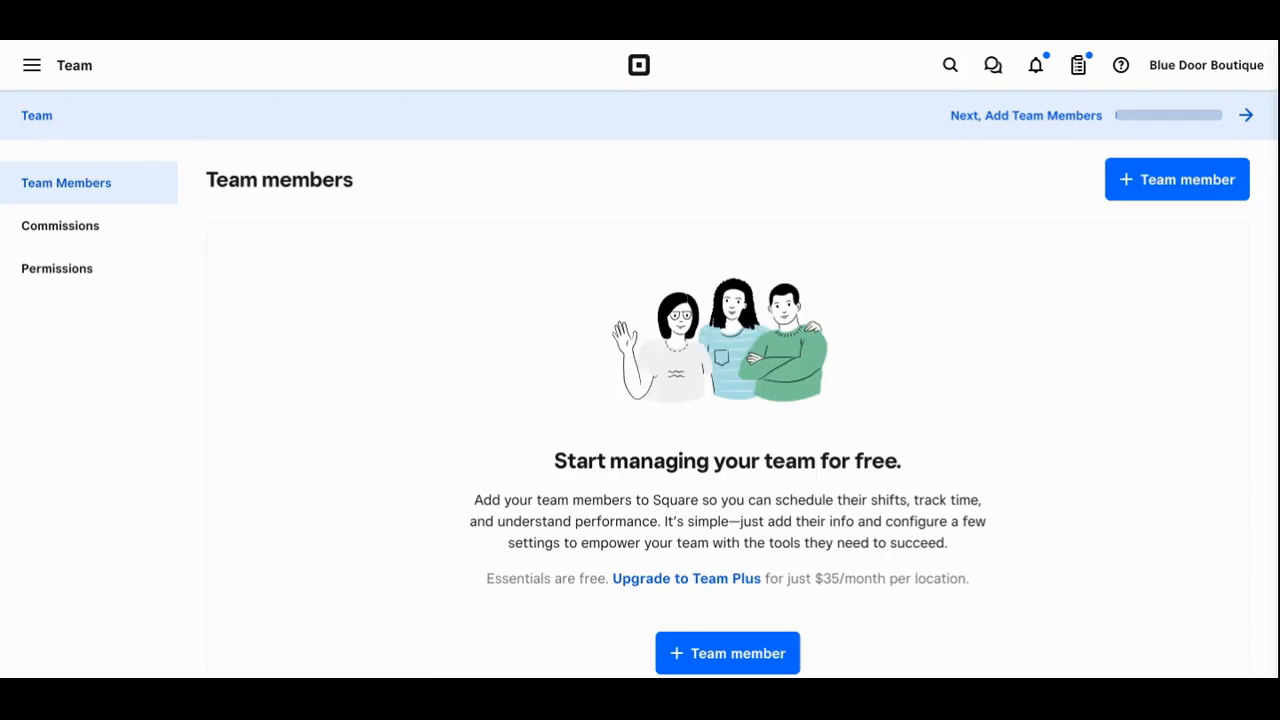
# Show the Team members list and start adding a new team member
pyautogui.click(86, 283)
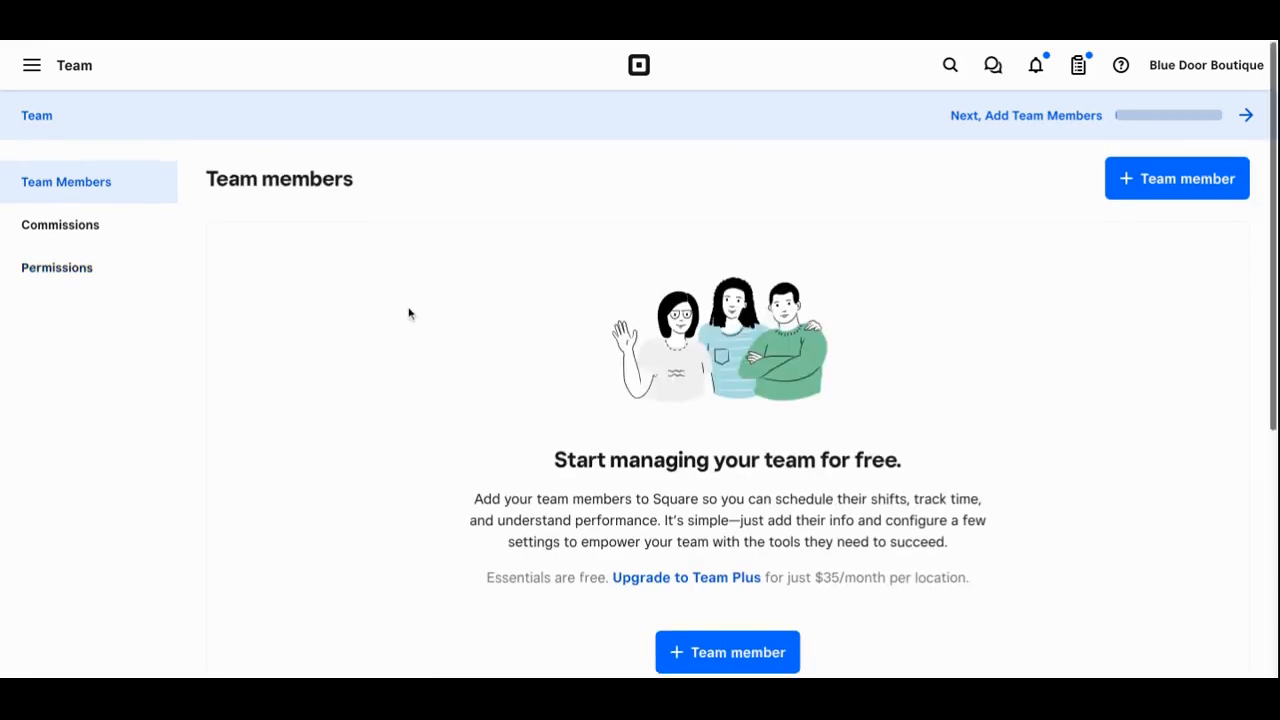
pyautogui.scroll(-3, 408, 310)
pyautogui.scroll(-3, 408, 310)
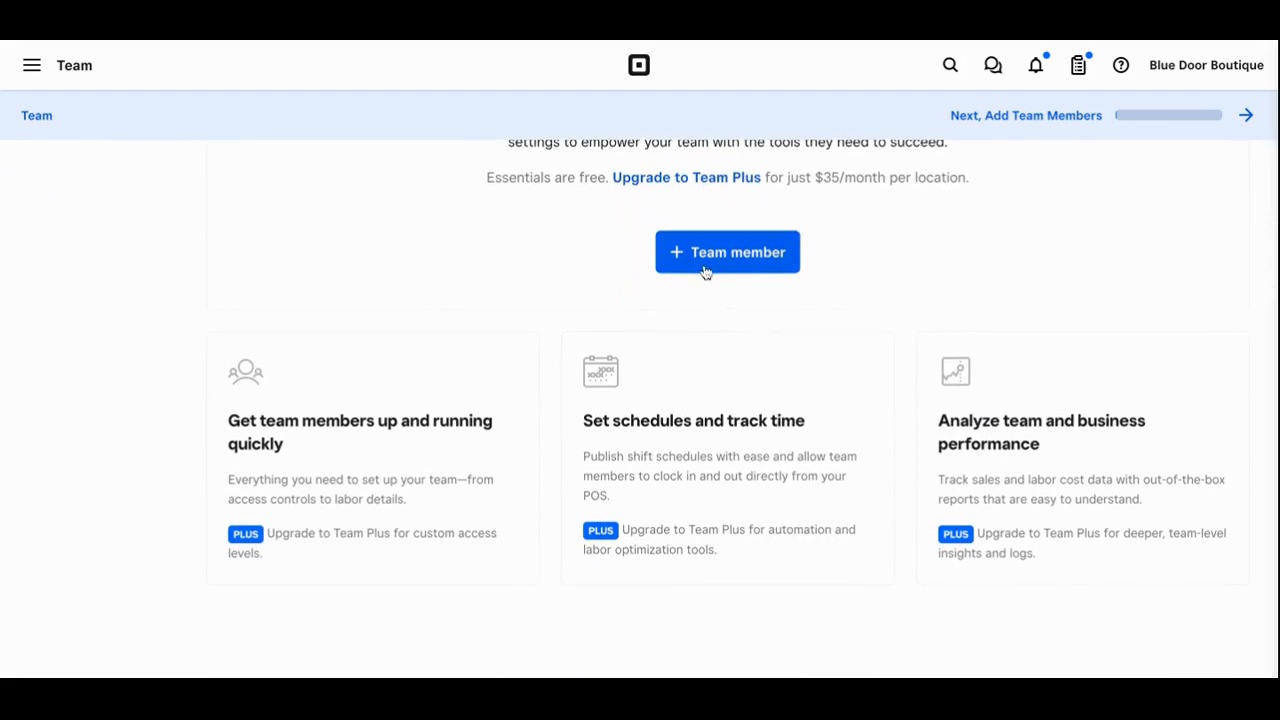
pyautogui.click(705, 270)
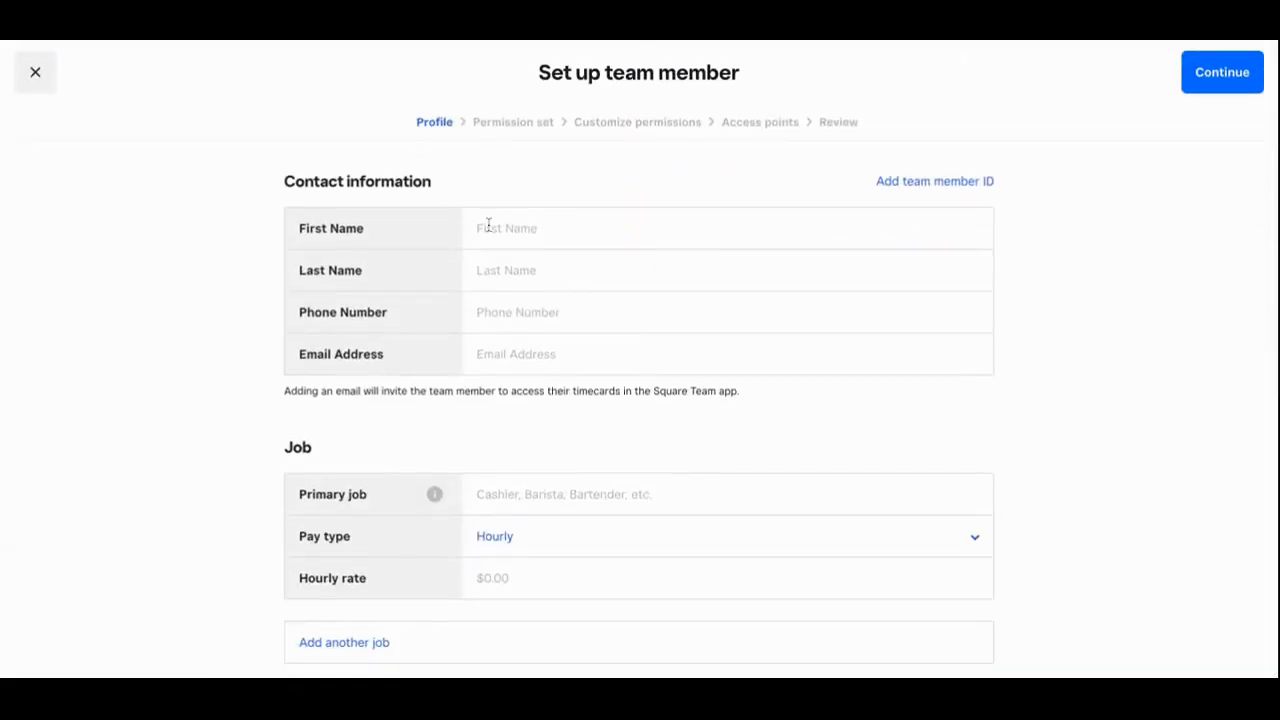
# Enter the new team member's first and last name, fixing a typo in the surname
pyautogui.click(492, 226)
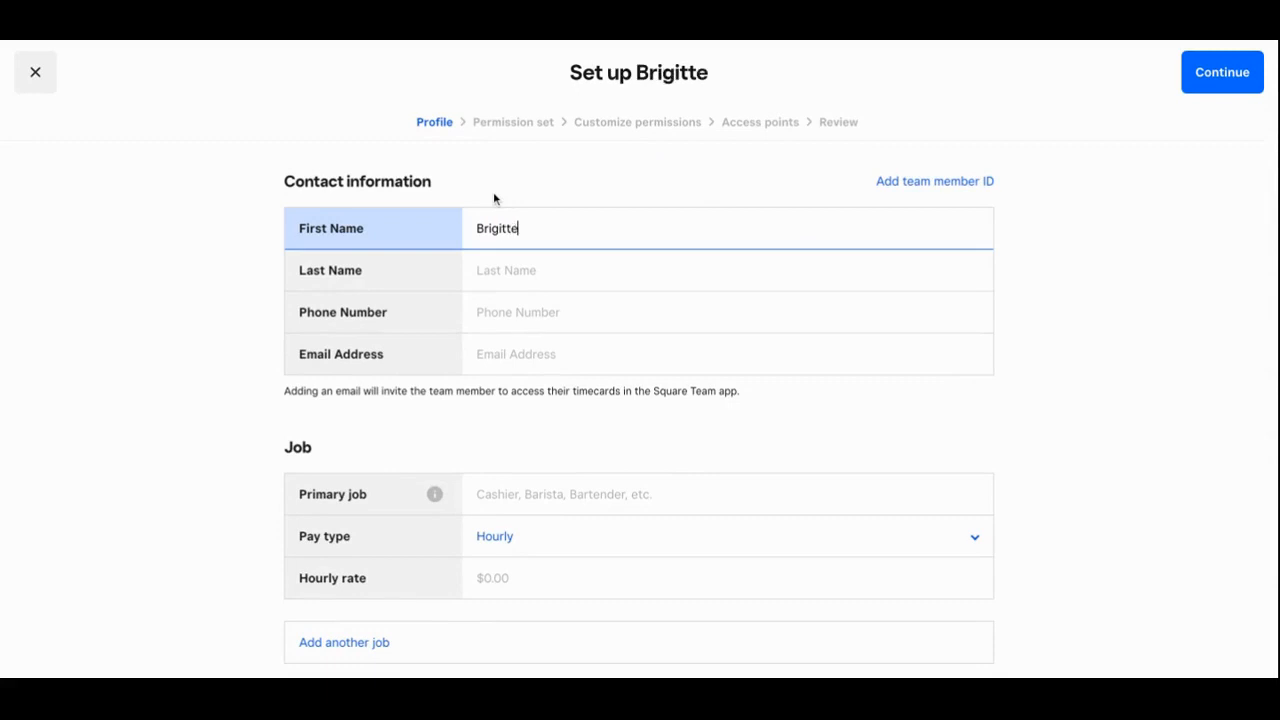
pyautogui.press('Tab')
# Create and assign a new primary job titled 'Store Owner'
pyautogui.click(603, 498)
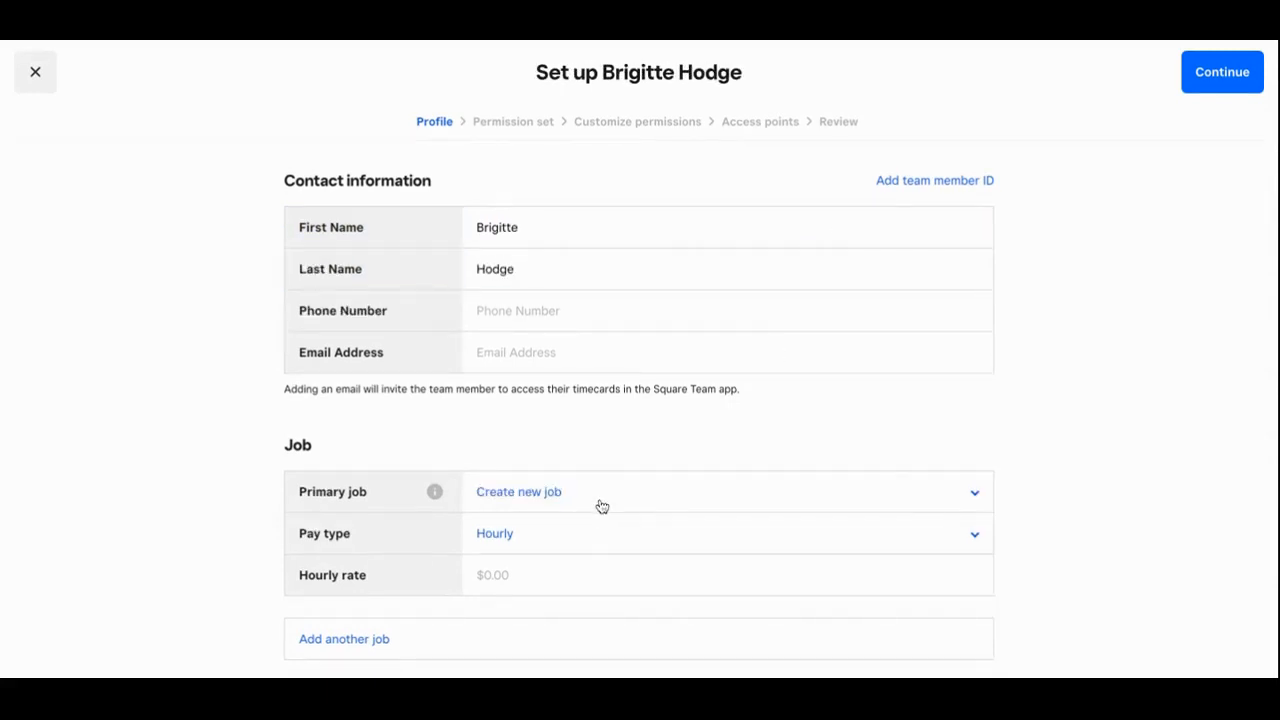
pyautogui.click(593, 502)
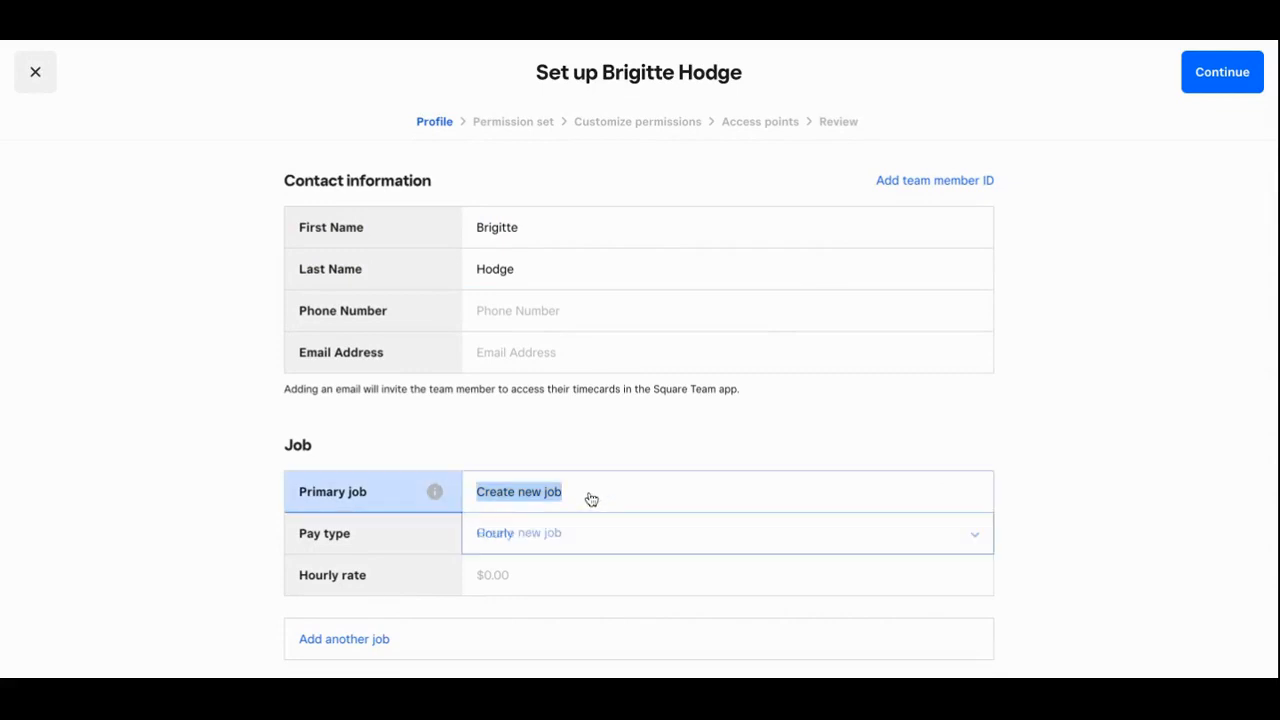
pyautogui.click(554, 535)
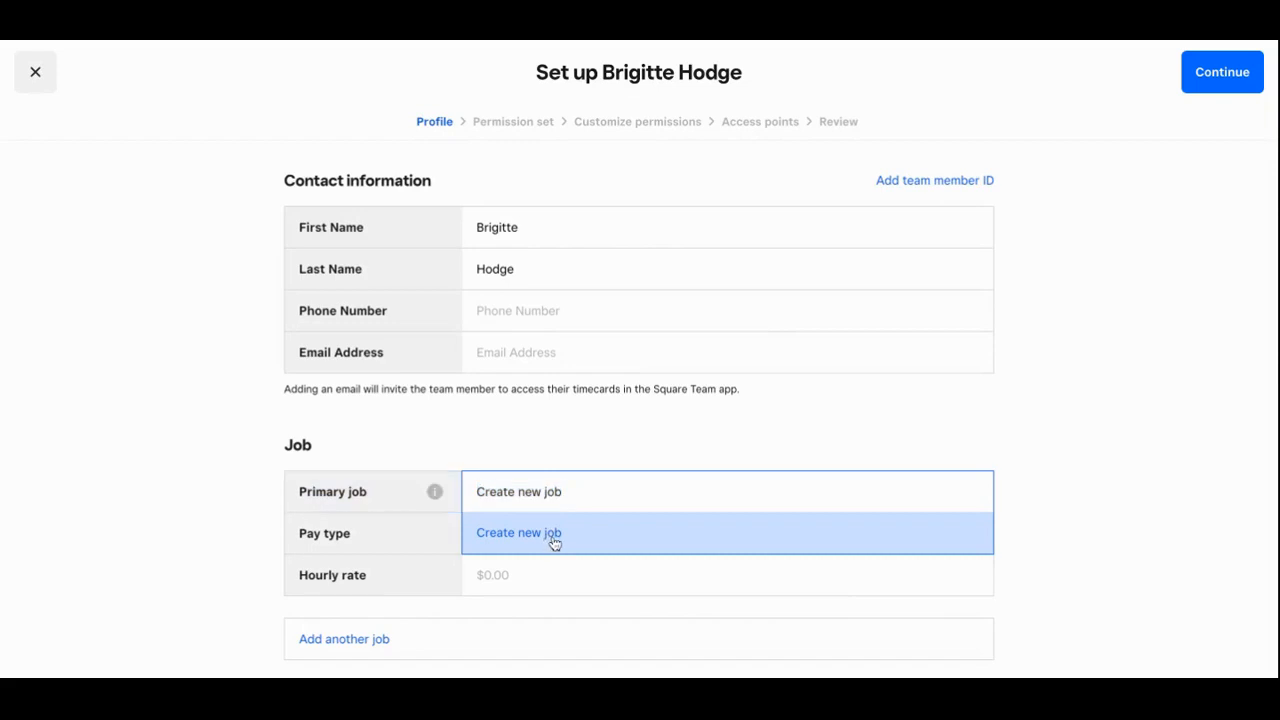
pyautogui.click(640, 314)
pyautogui.write('St')
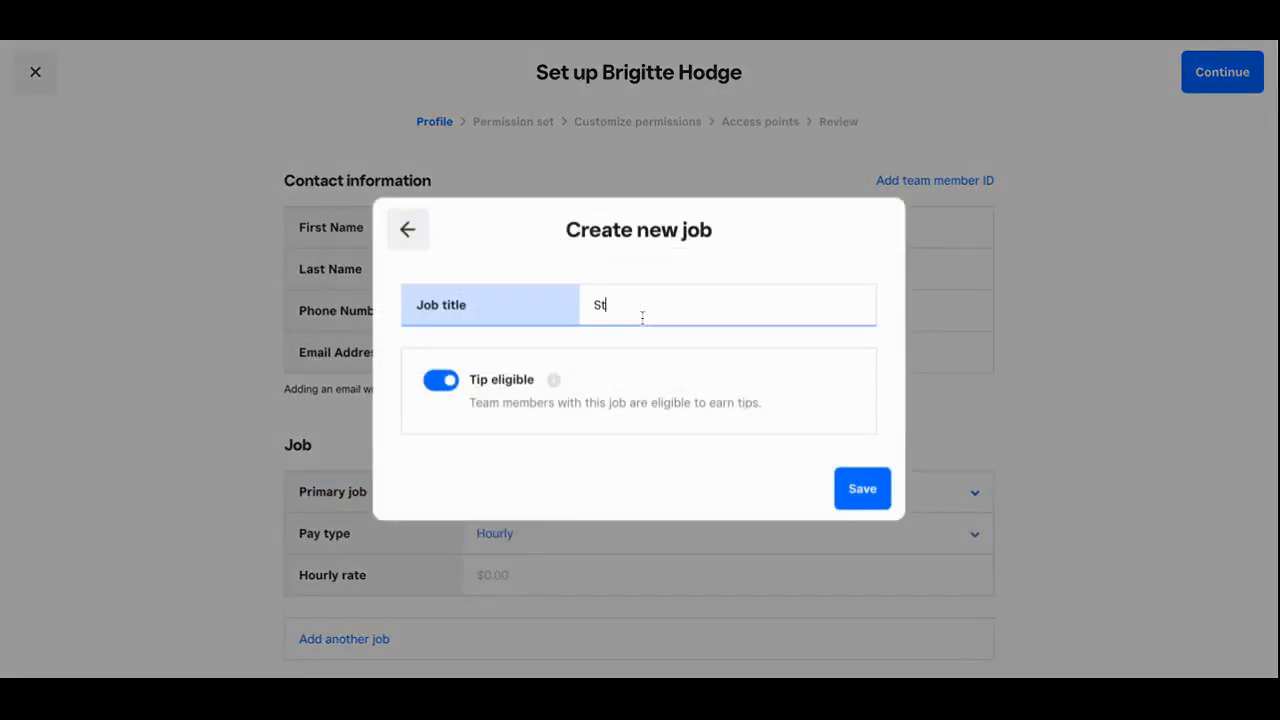
pyautogui.write('ore Owner')
pyautogui.click(849, 500)
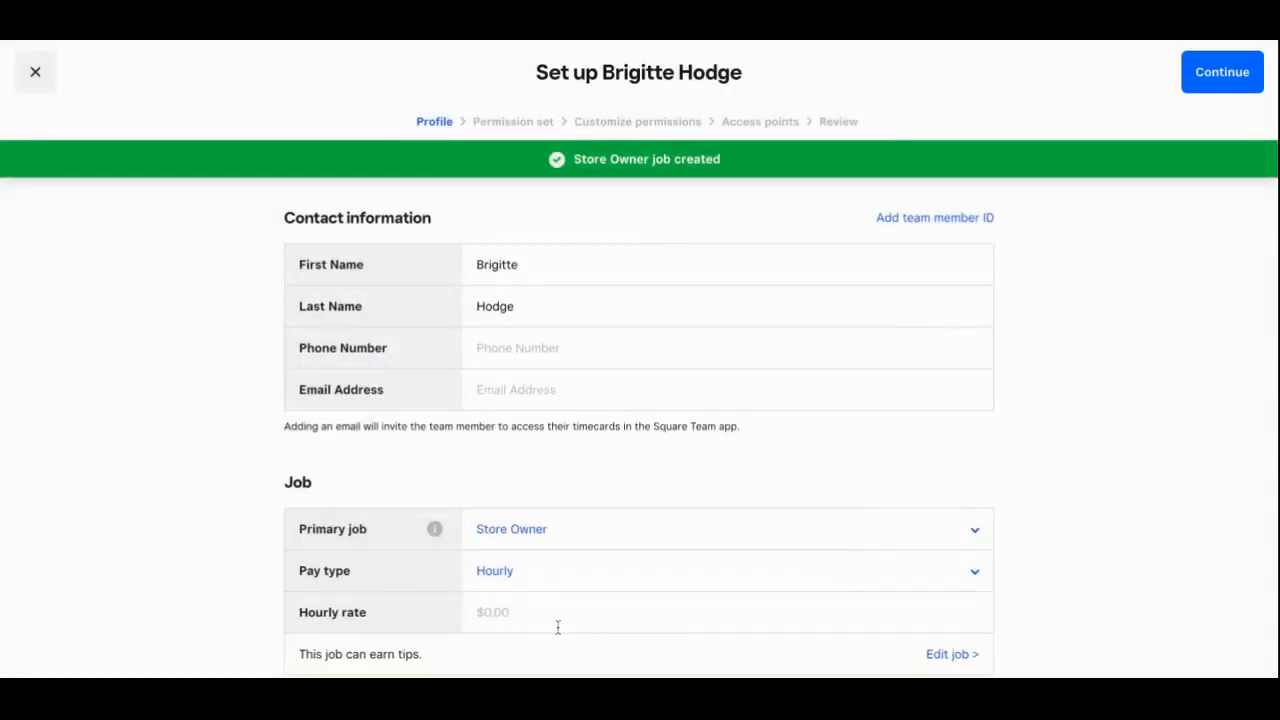
# Set the hourly rate to 18.00 and continue to permissions
pyautogui.click(538, 617)
pyautogui.scroll(-1, 538, 617)
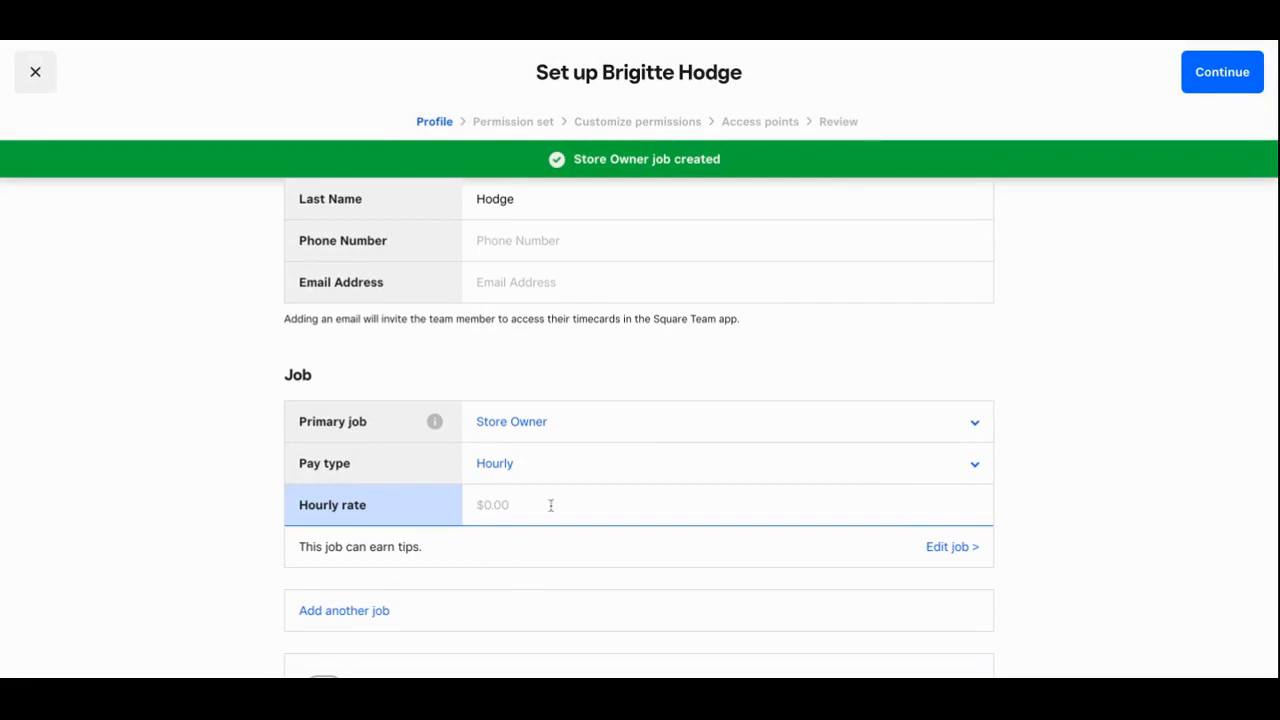
pyautogui.write('18.00')
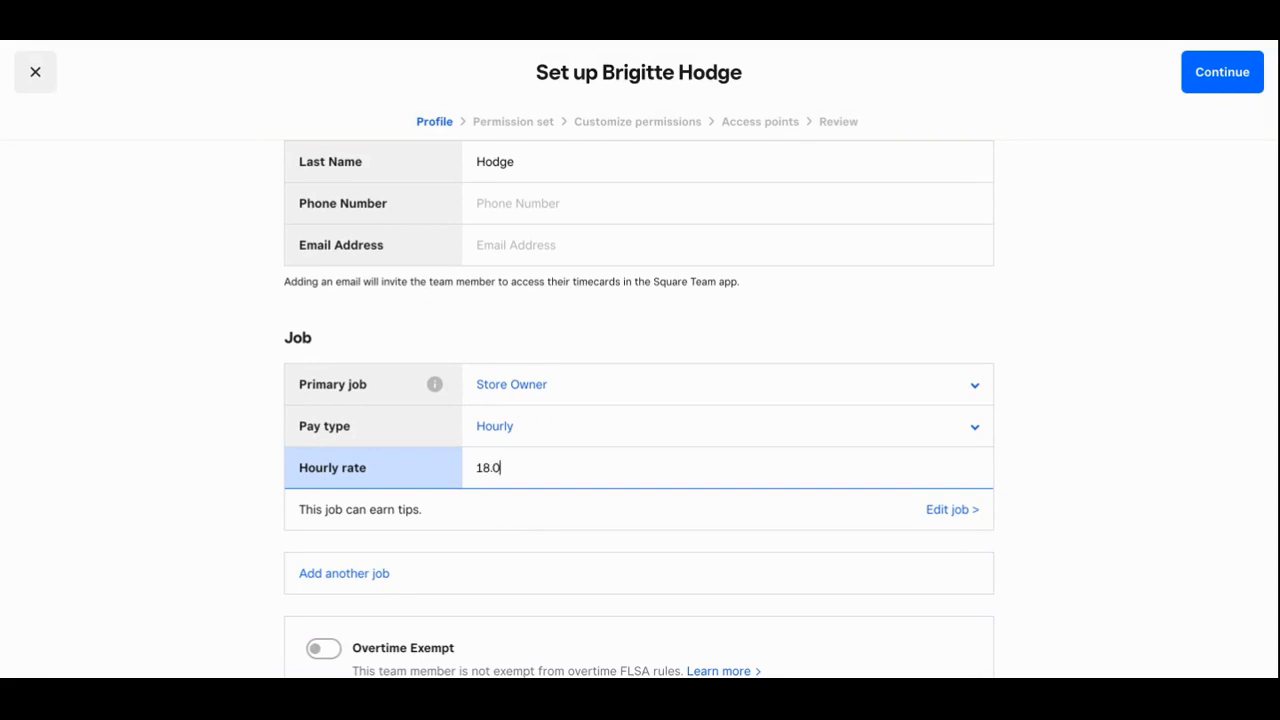
pyautogui.click(1200, 78)
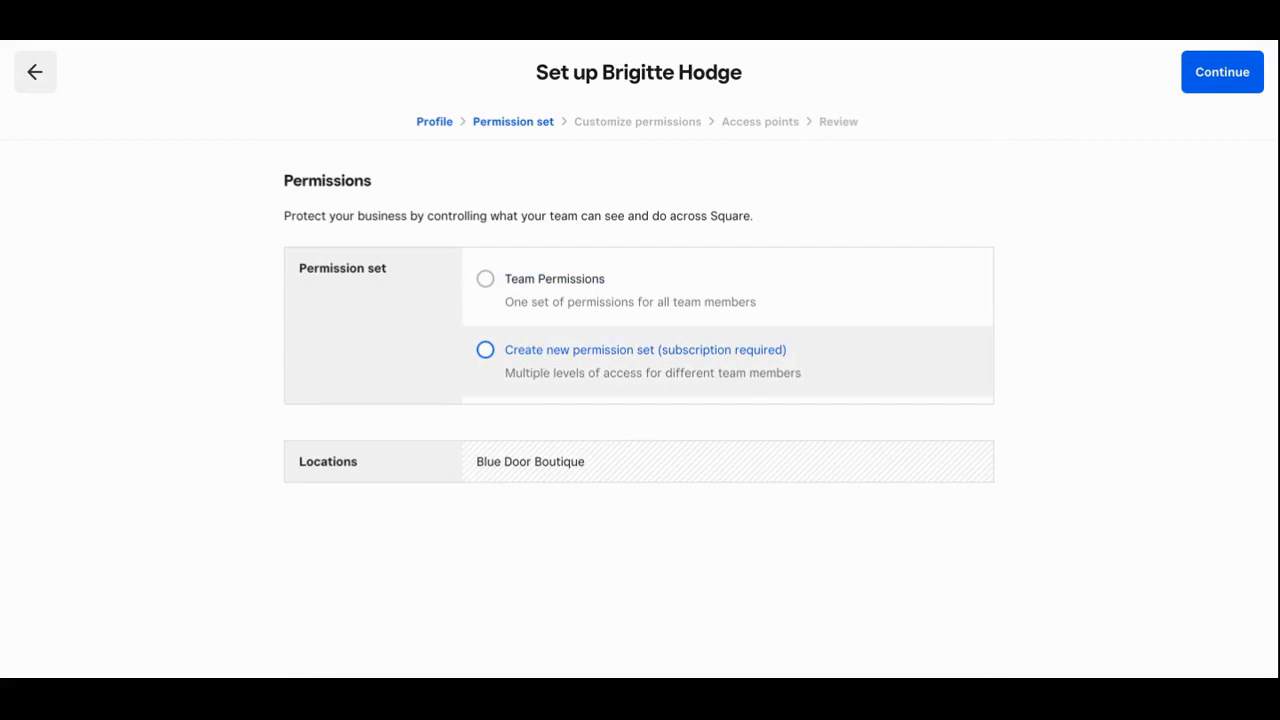
# Create a new permission set named 'Store Owner'
pyautogui.click(485, 350)
pyautogui.click(1235, 83)
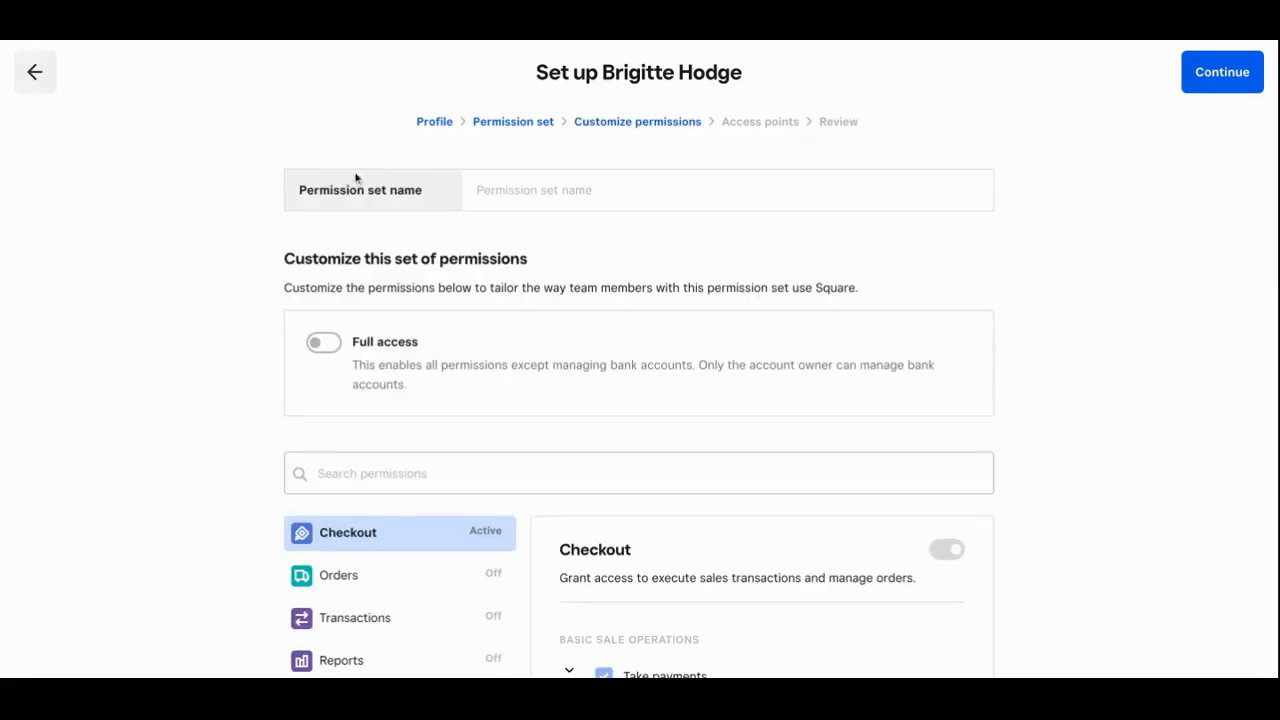
pyautogui.click(486, 190)
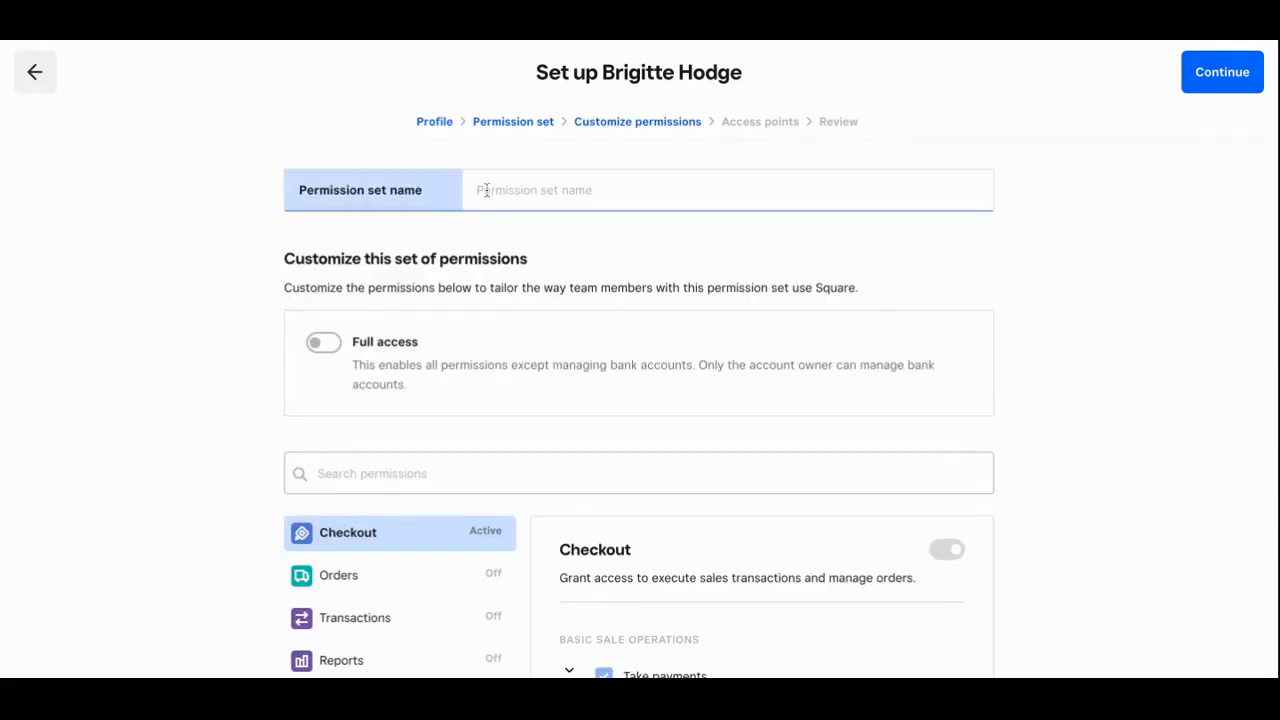
pyautogui.write('Store Owner')
# Grant the Store Owner set Full access across all permission categories
pyautogui.click(328, 344)
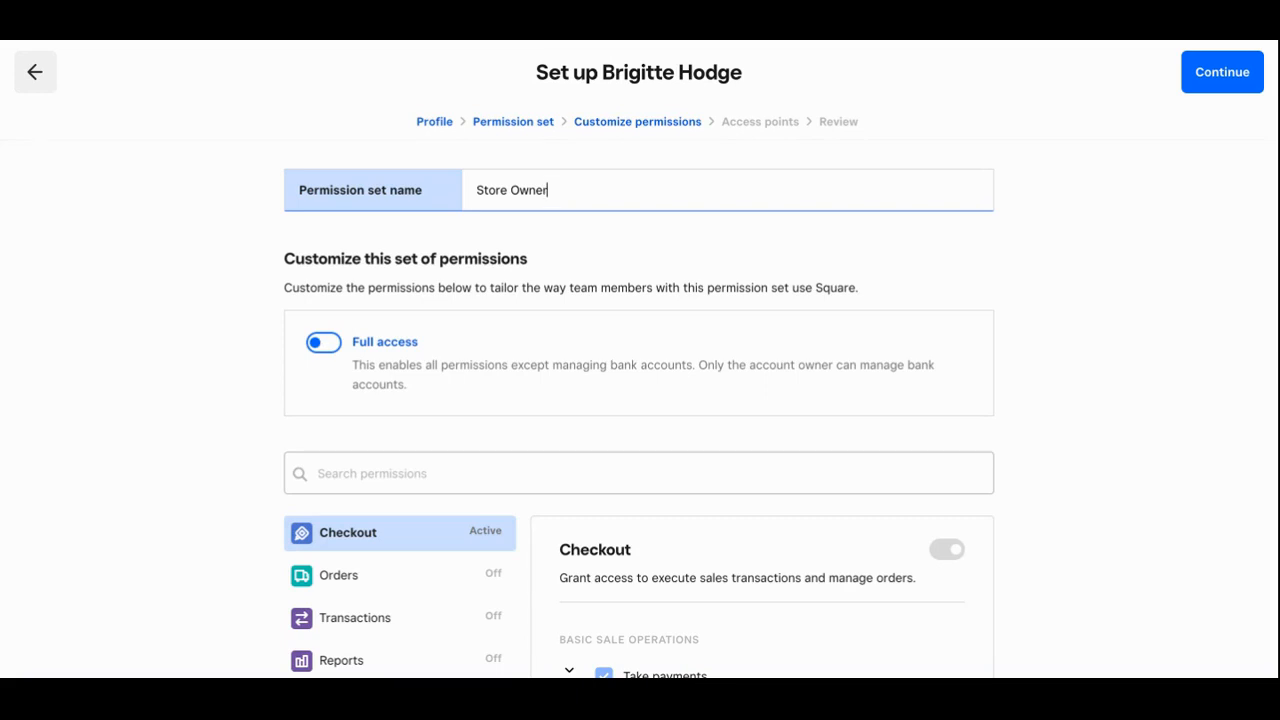
pyautogui.click(335, 338)
pyautogui.scroll(-1, 357, 300)
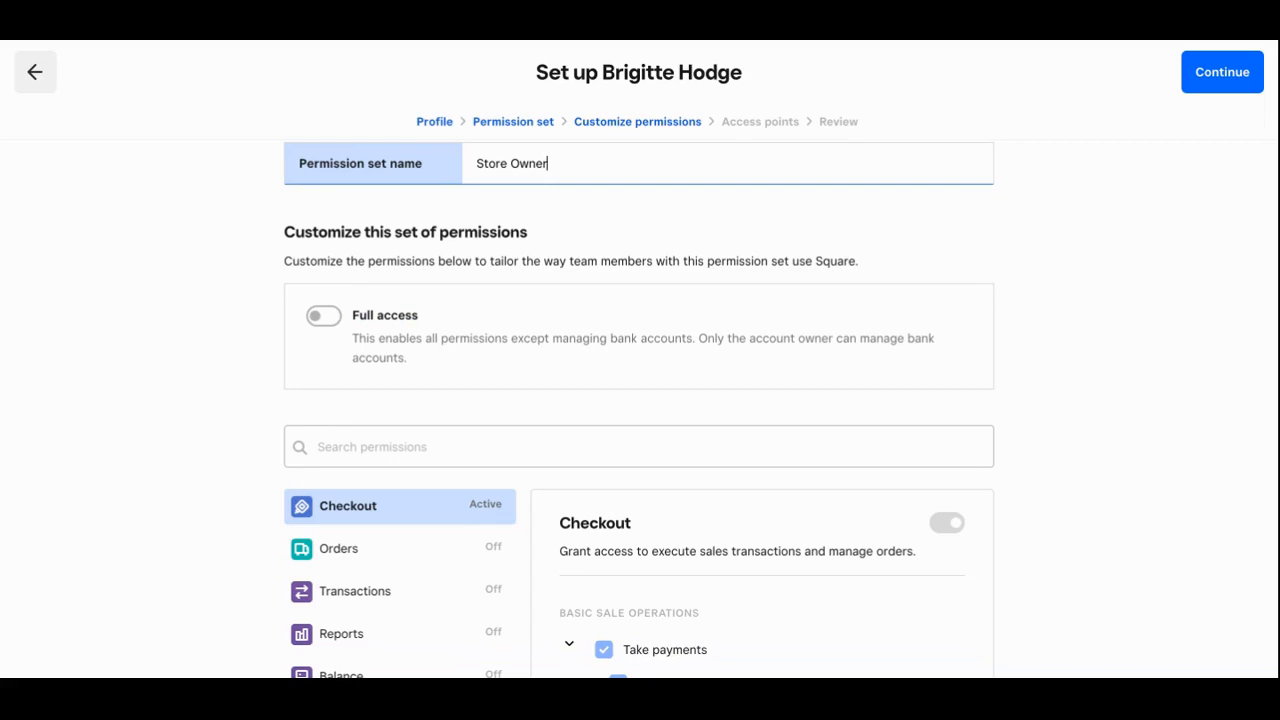
pyautogui.scroll(-2, 354, 371)
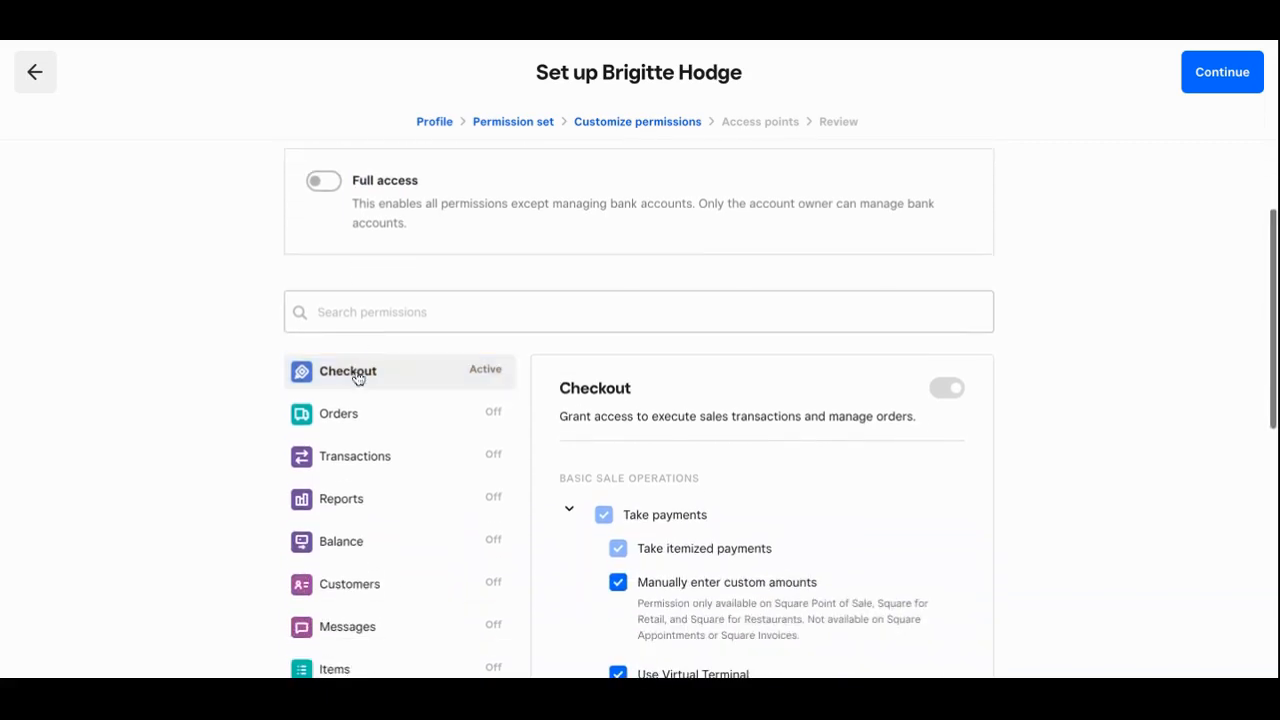
pyautogui.scroll(-2, 360, 449)
pyautogui.scroll(-1, 360, 446)
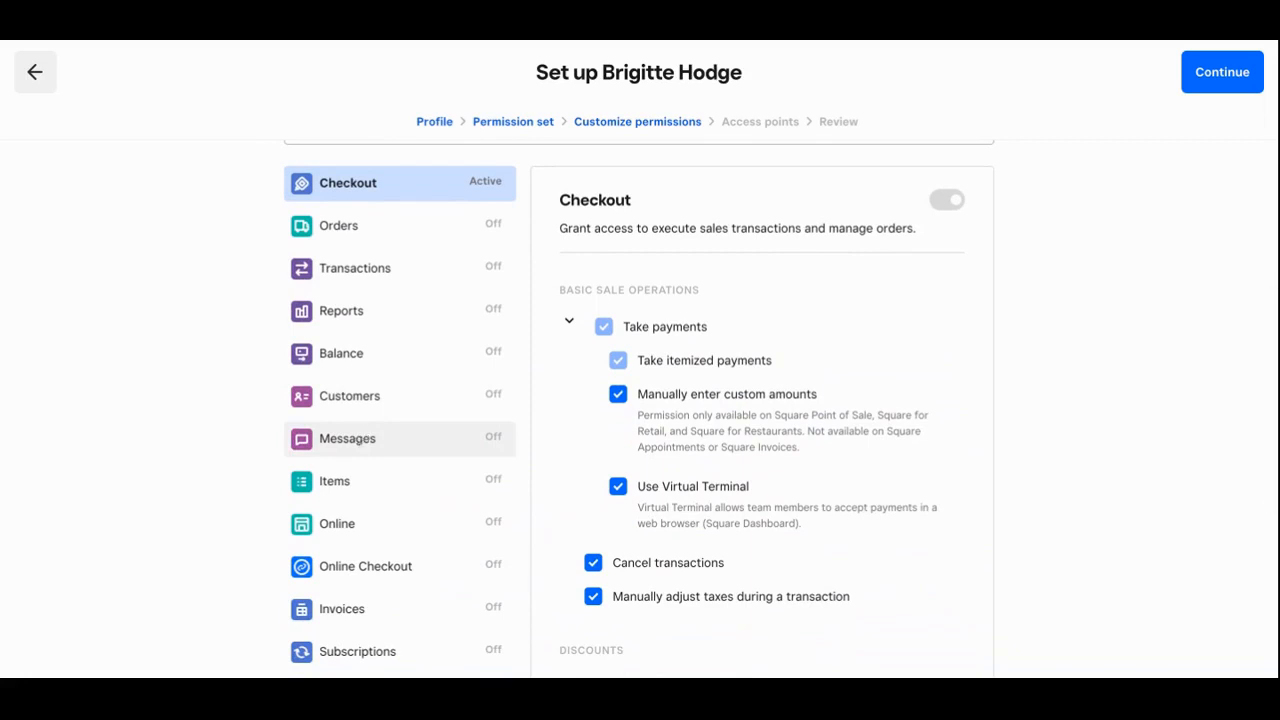
pyautogui.scroll(-4, 366, 374)
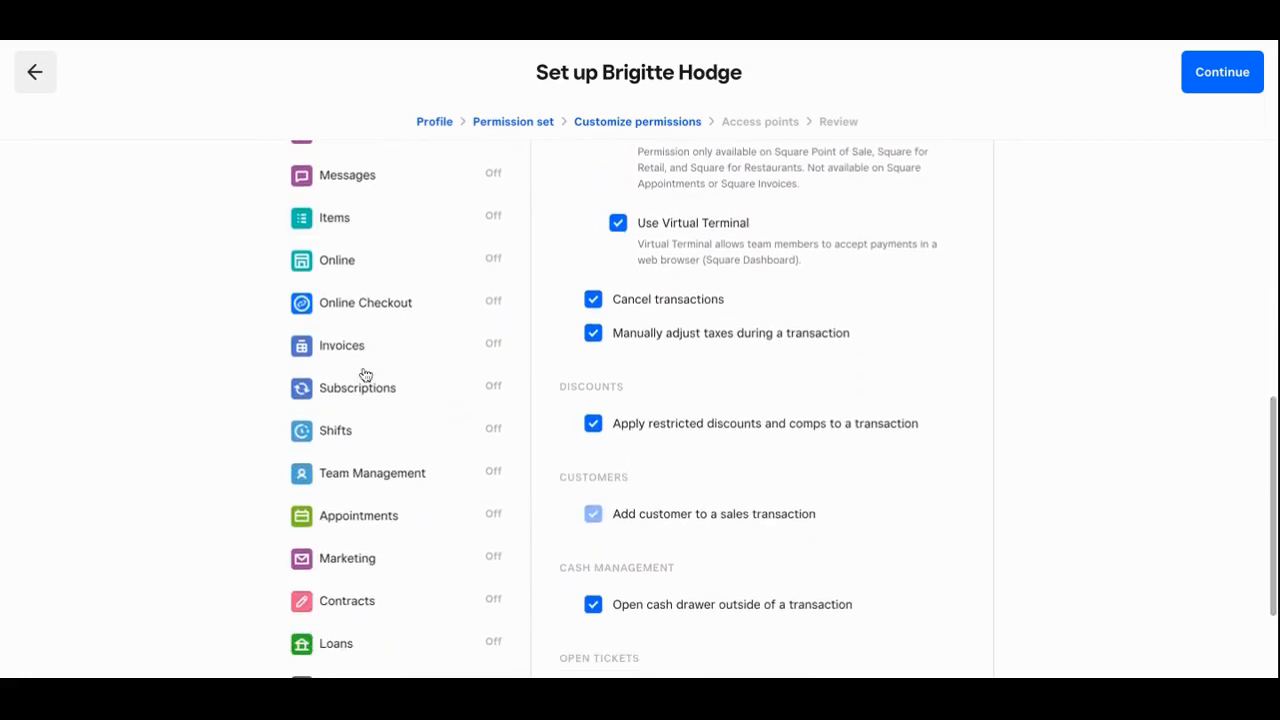
pyautogui.scroll(-3, 364, 374)
pyautogui.scroll(3, 364, 374)
pyautogui.scroll(10, 400, 498)
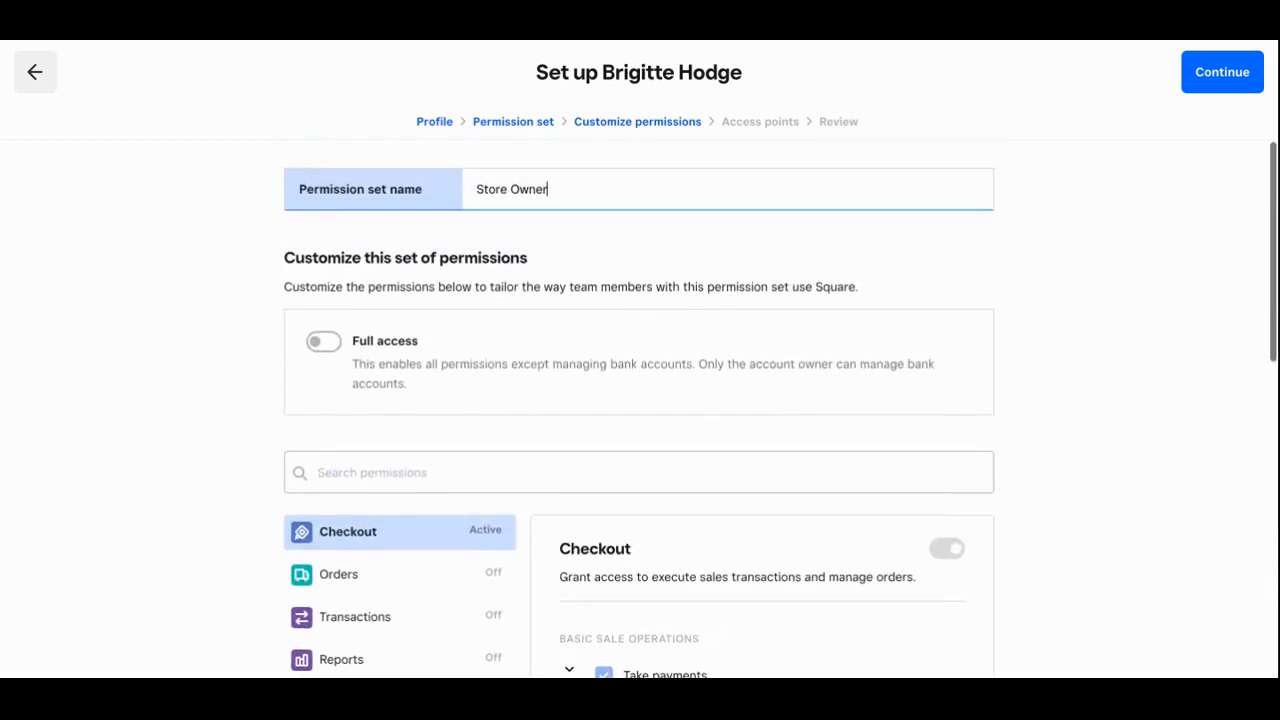
pyautogui.click(328, 343)
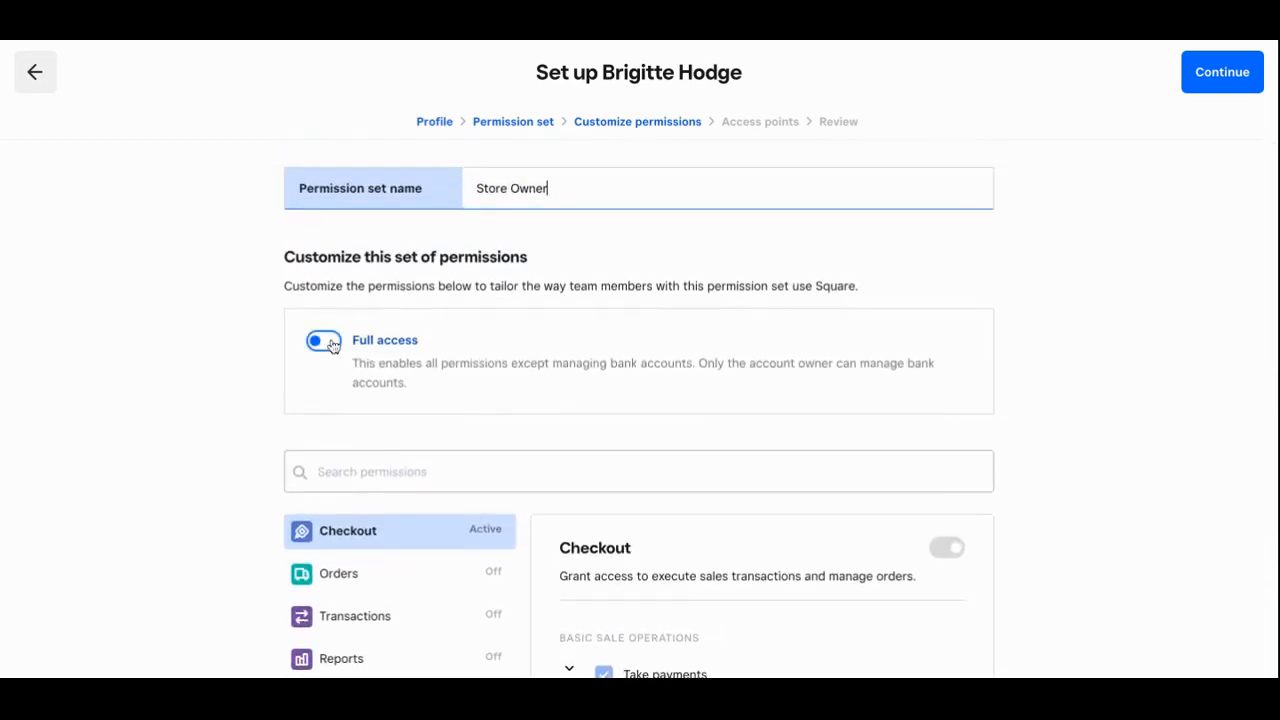
pyautogui.click(333, 344)
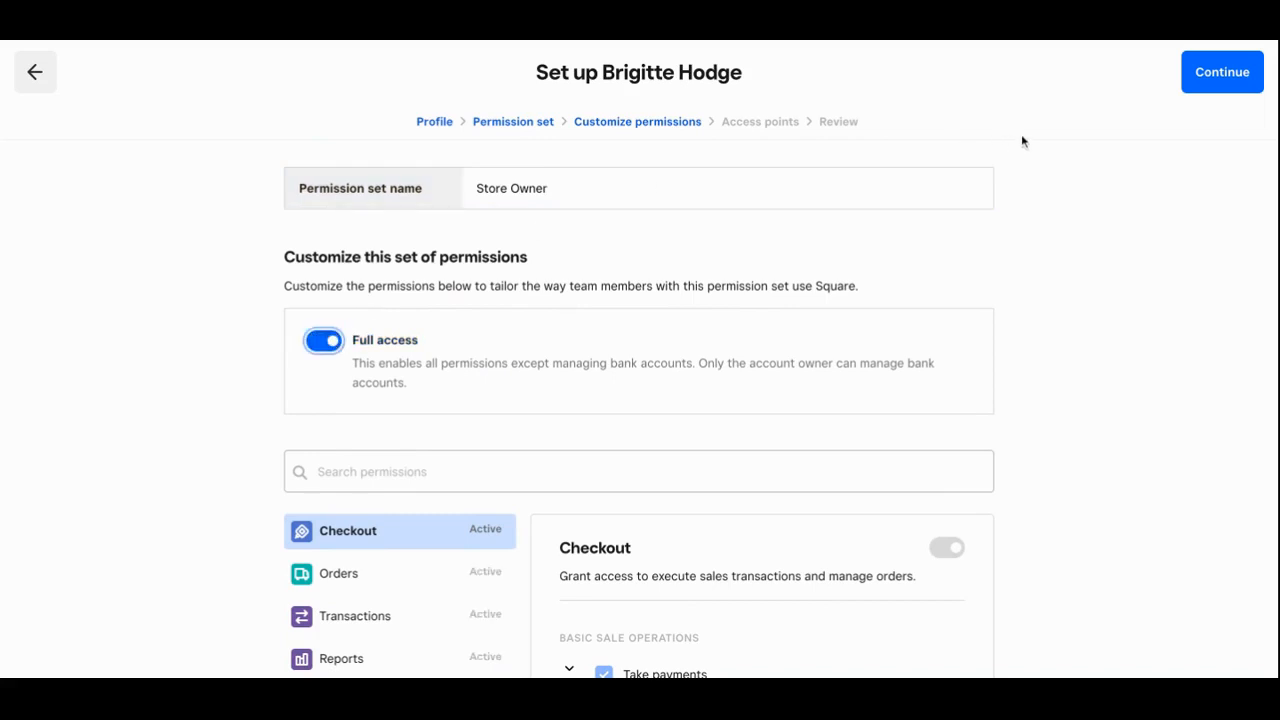
pyautogui.click(1212, 72)
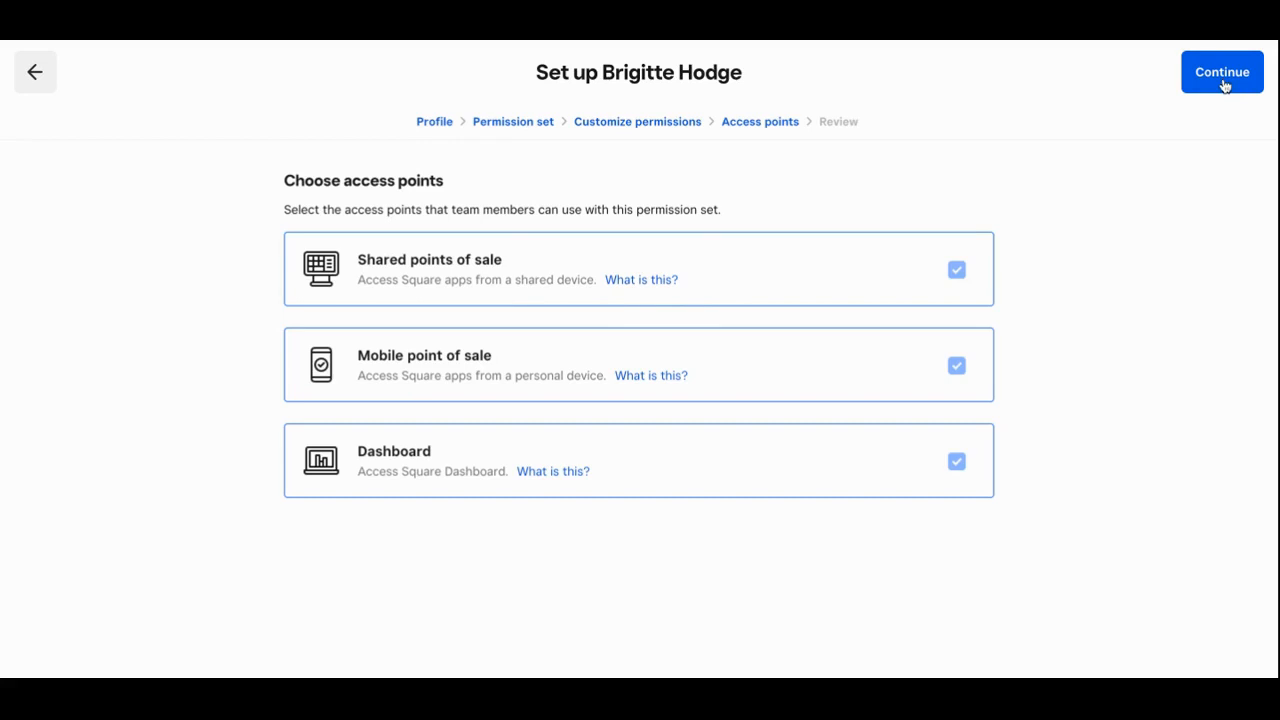
# Review the Store Owner permissions and access points, then save the team member
pyautogui.click(1222, 74)
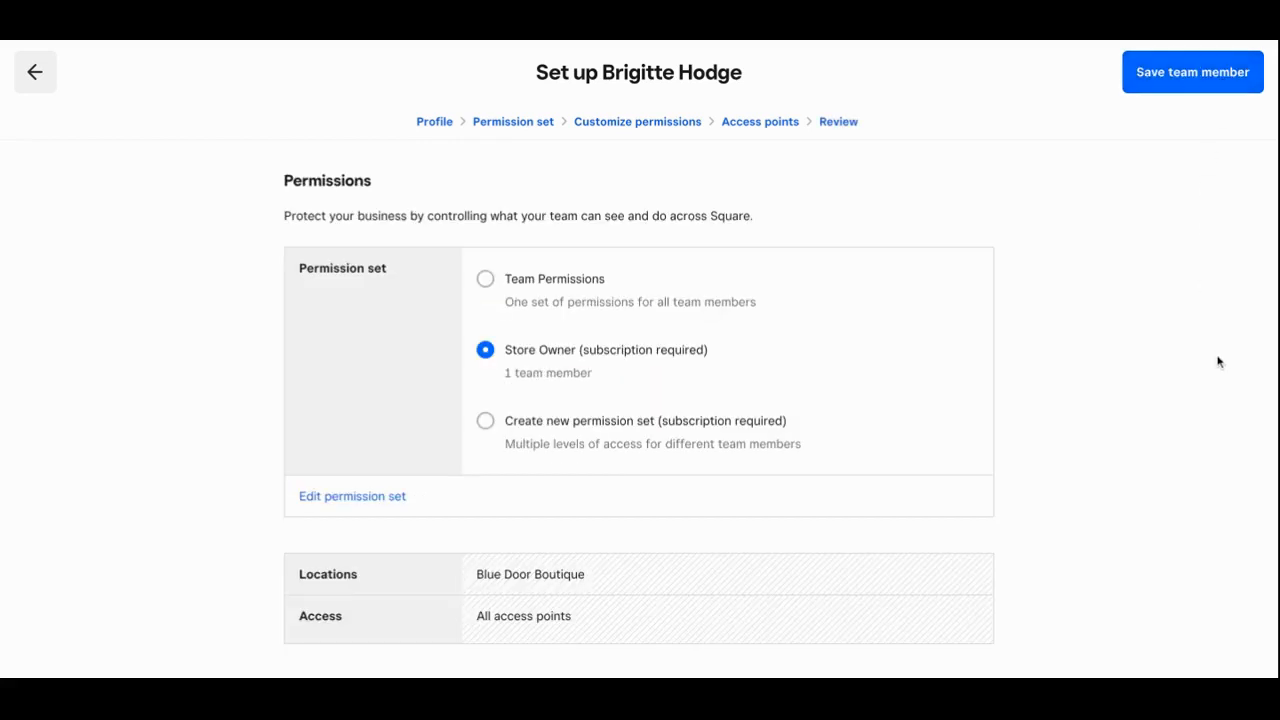
pyautogui.scroll(-4, 962, 272)
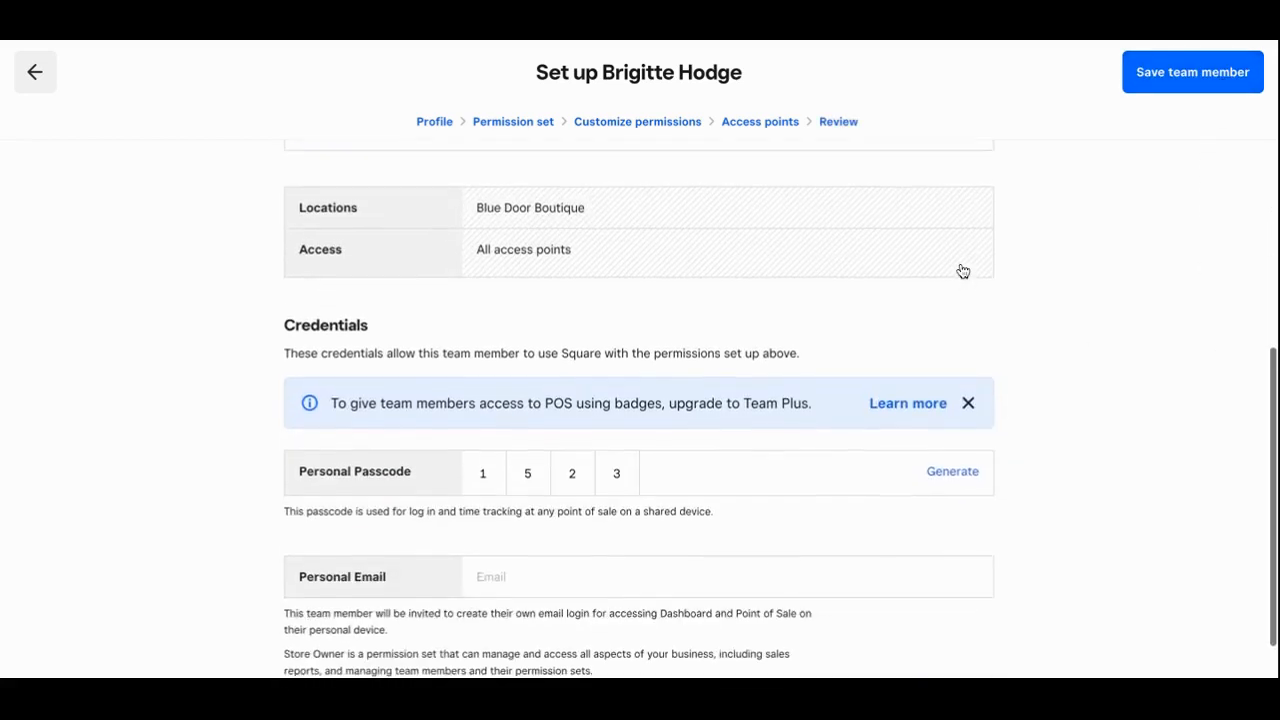
pyautogui.scroll(3, 954, 289)
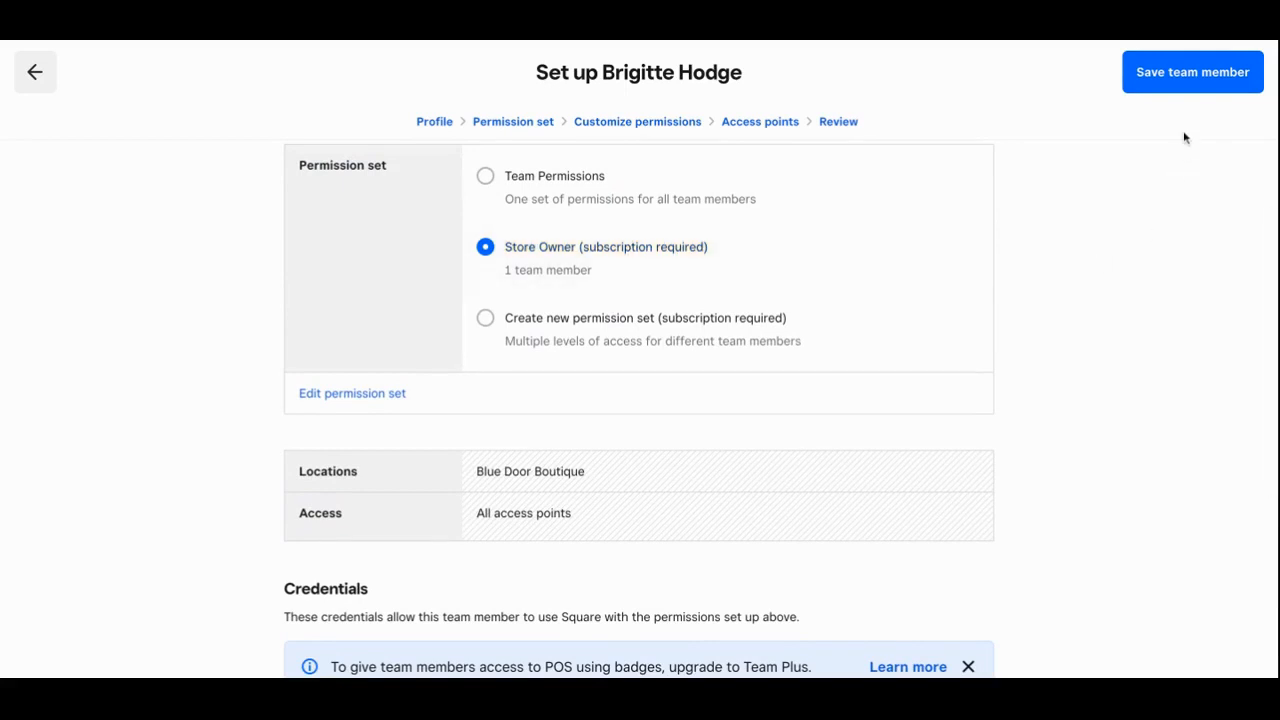
pyautogui.click(1192, 72)
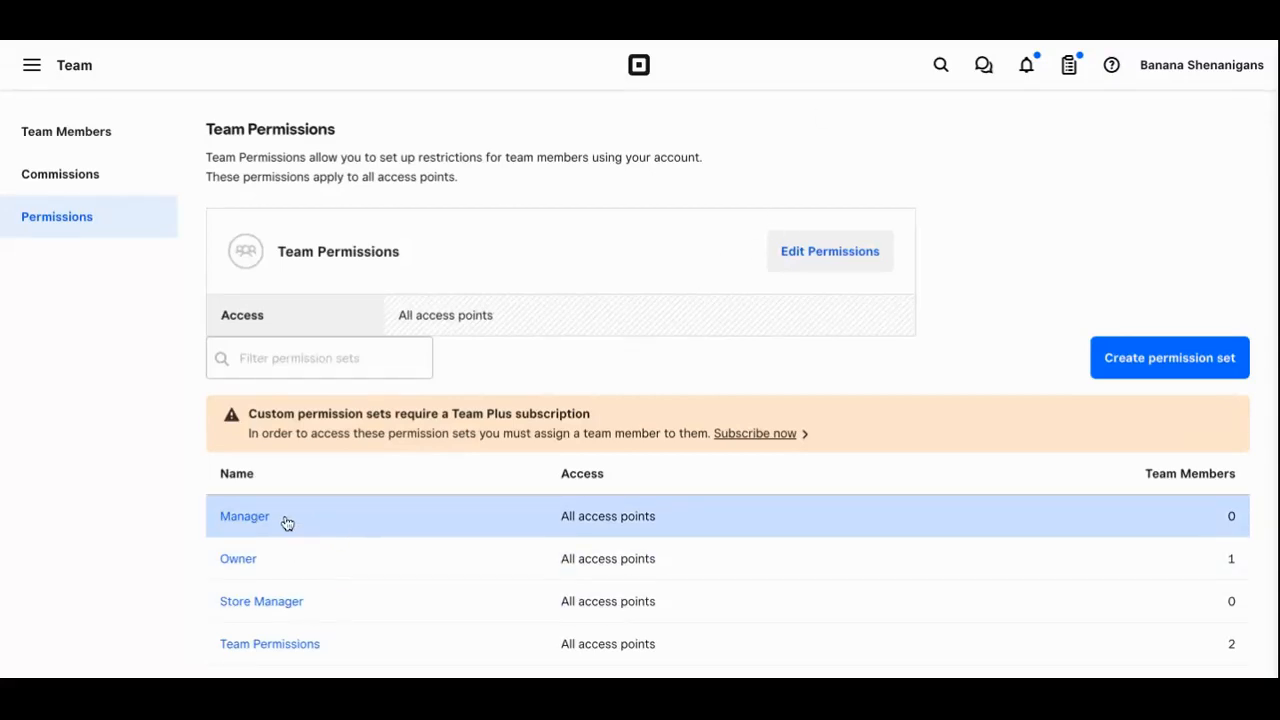
# Scroll down the Blue Door Boutique Home dashboard
pyautogui.scroll(-1, 281, 561)
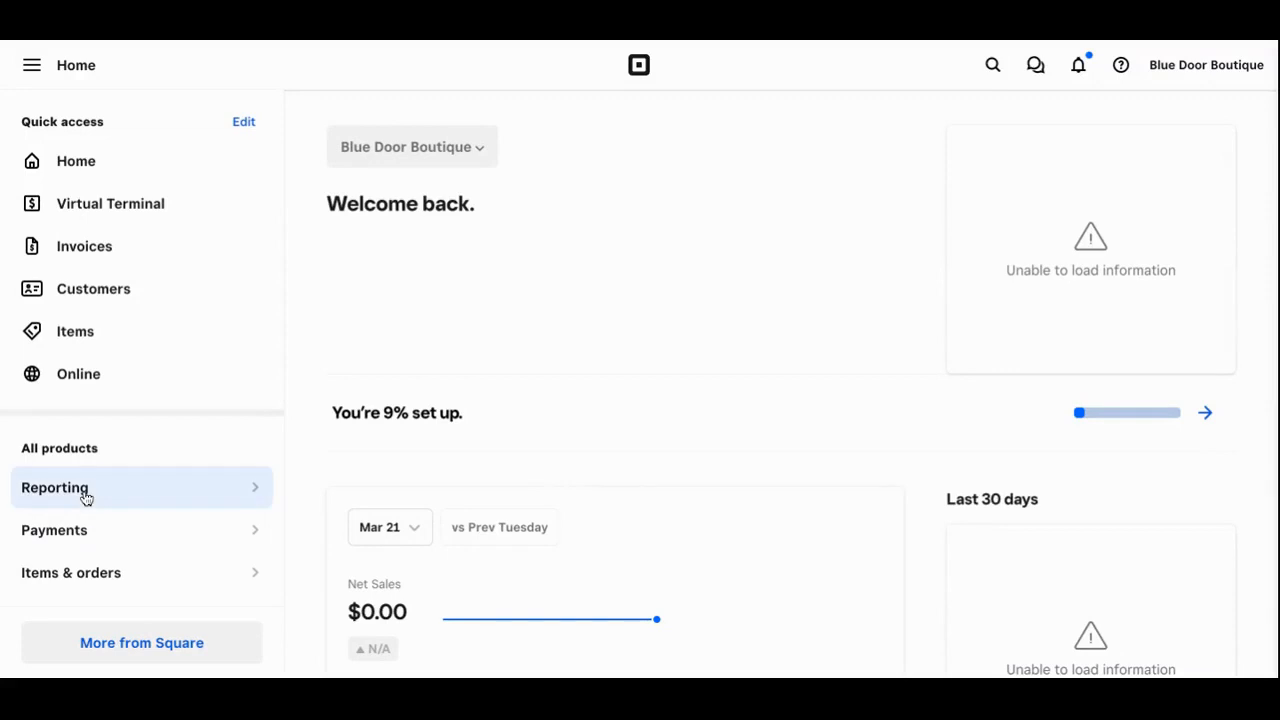
# Browse the Email notifications checkboxes under Account & Settings > Business information
pyautogui.scroll(-3, 86, 497)
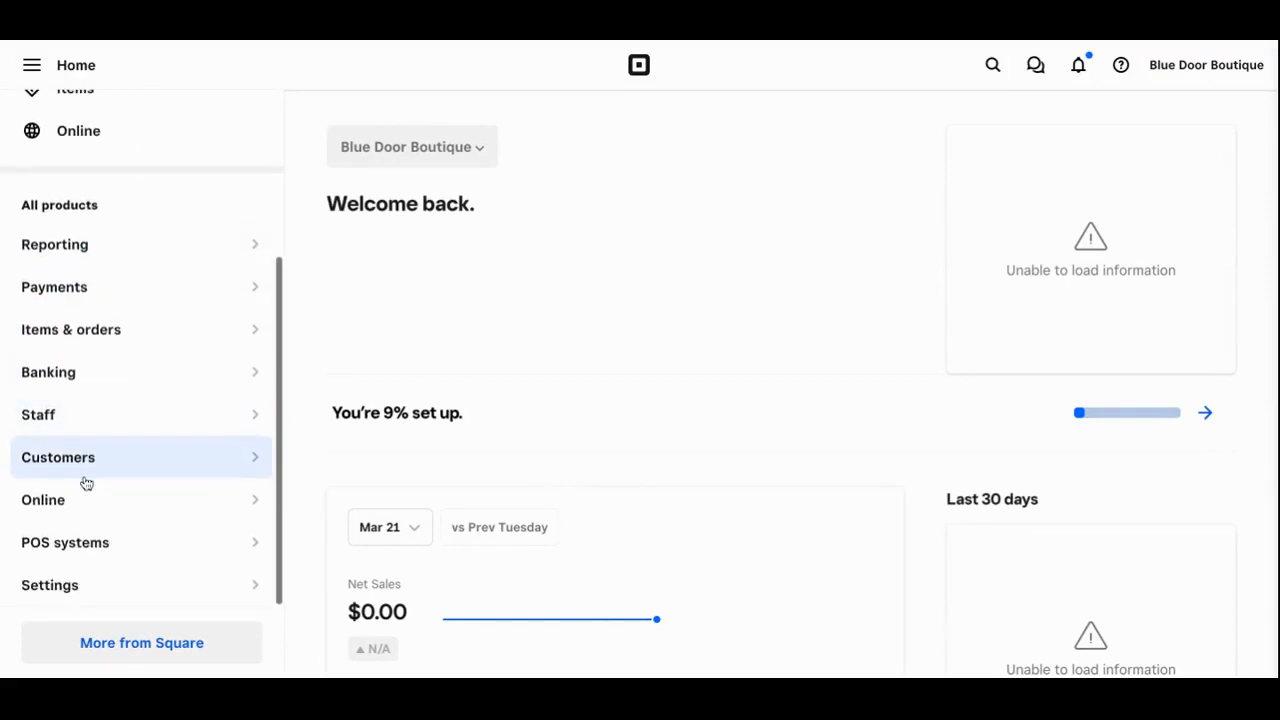
pyautogui.click(199, 585)
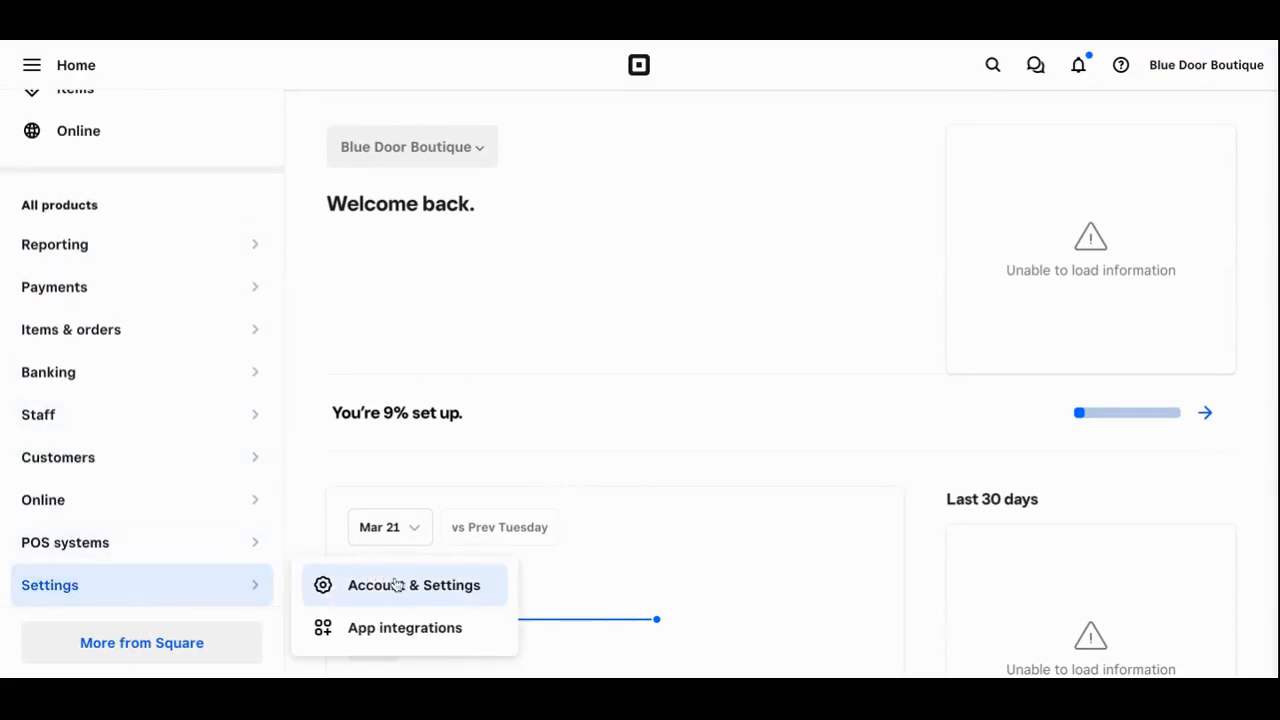
pyautogui.click(396, 585)
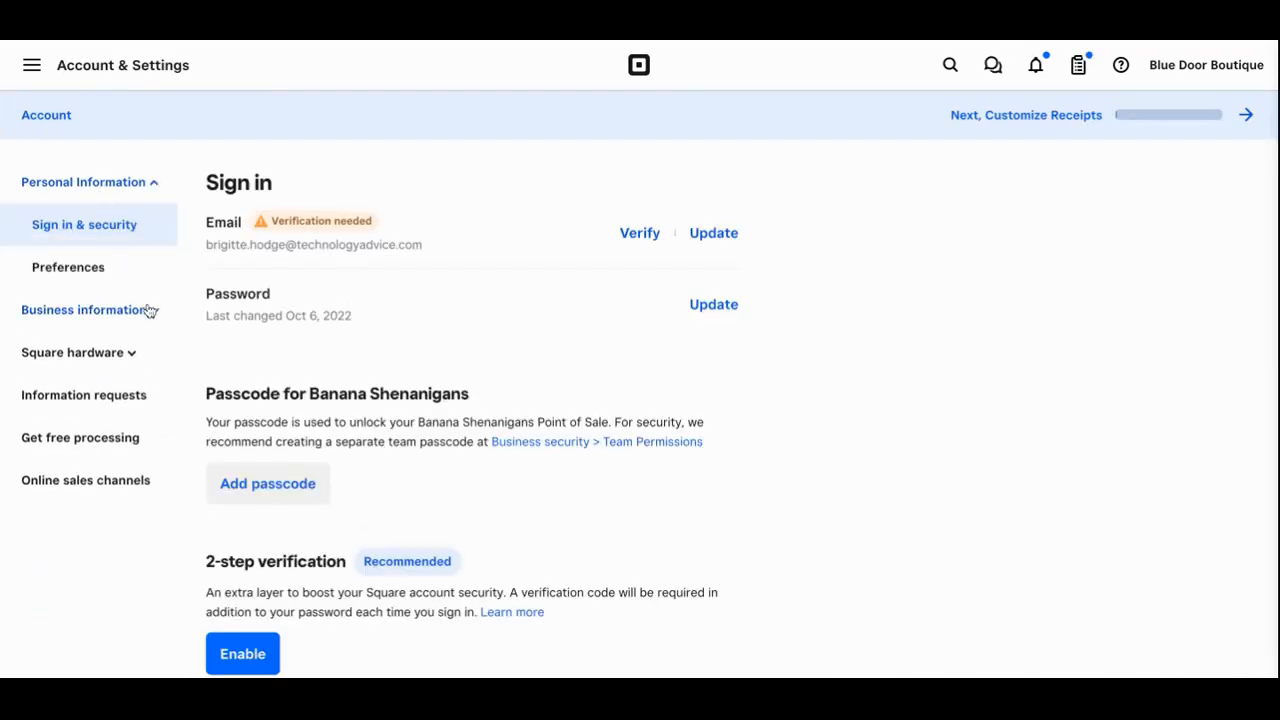
pyautogui.click(148, 310)
pyautogui.click(130, 435)
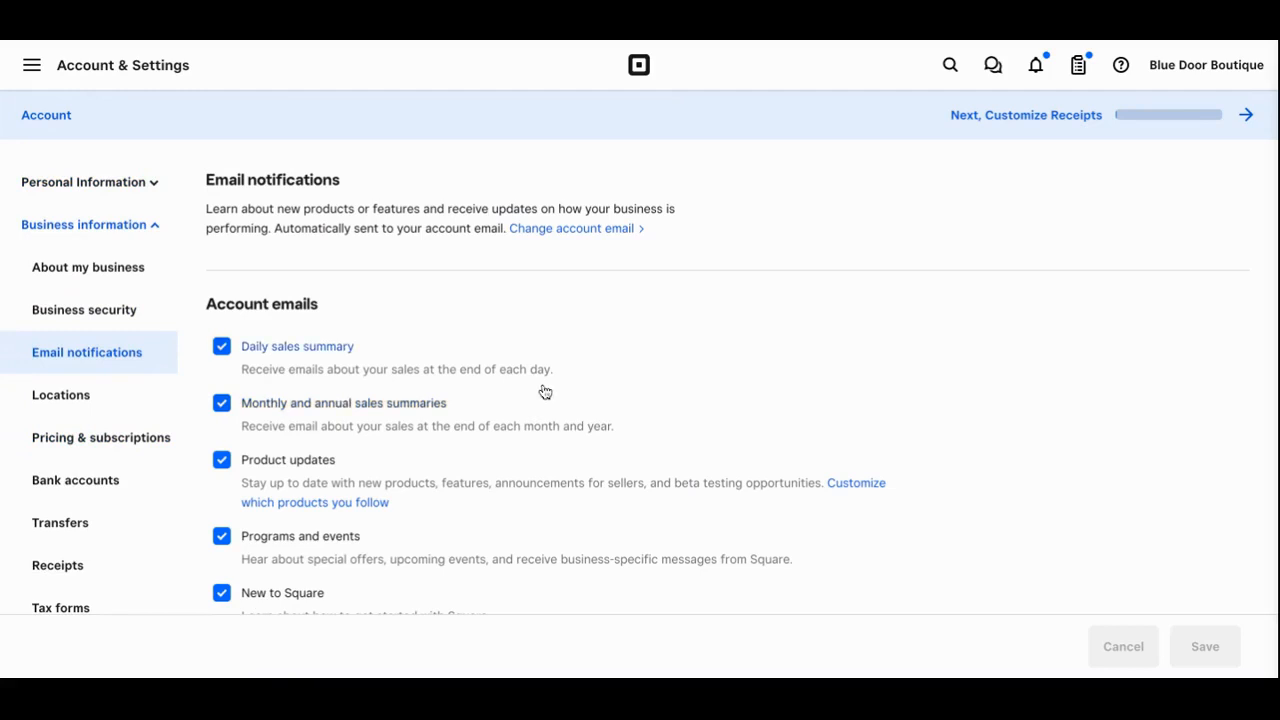
pyautogui.scroll(-1, 545, 392)
pyautogui.scroll(-1, 545, 392)
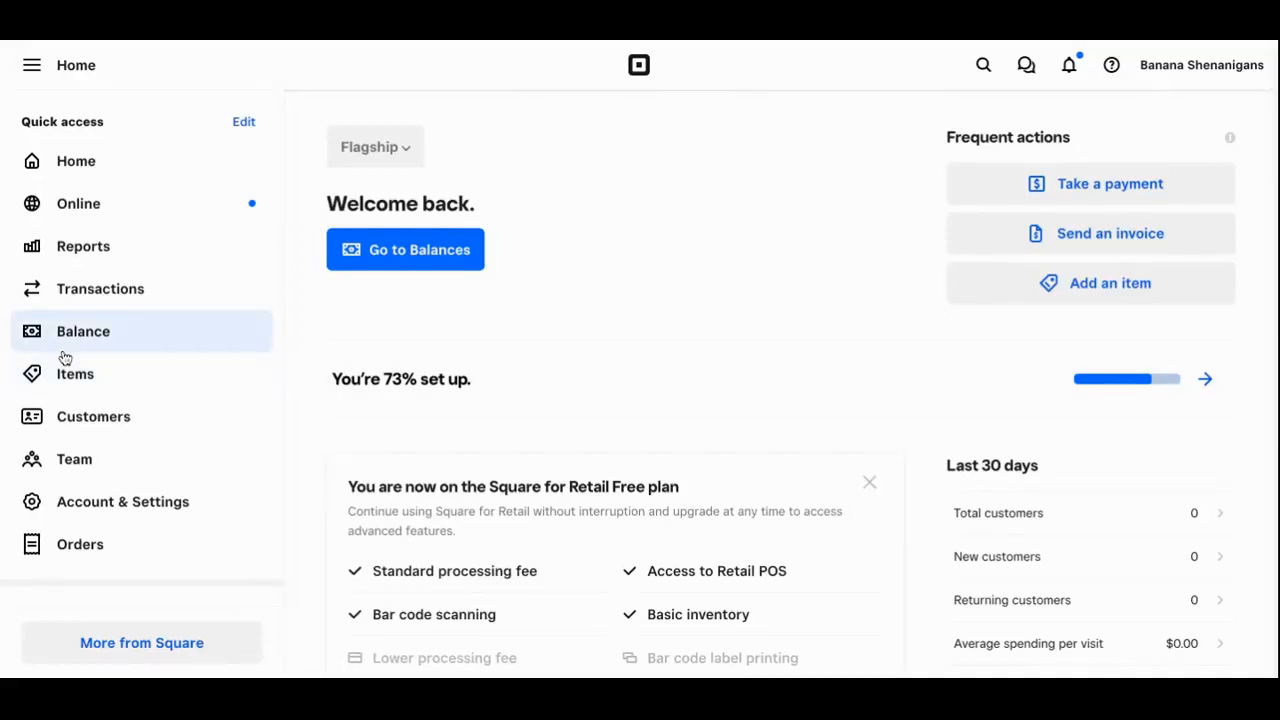
pyautogui.scroll(-5, 65, 357)
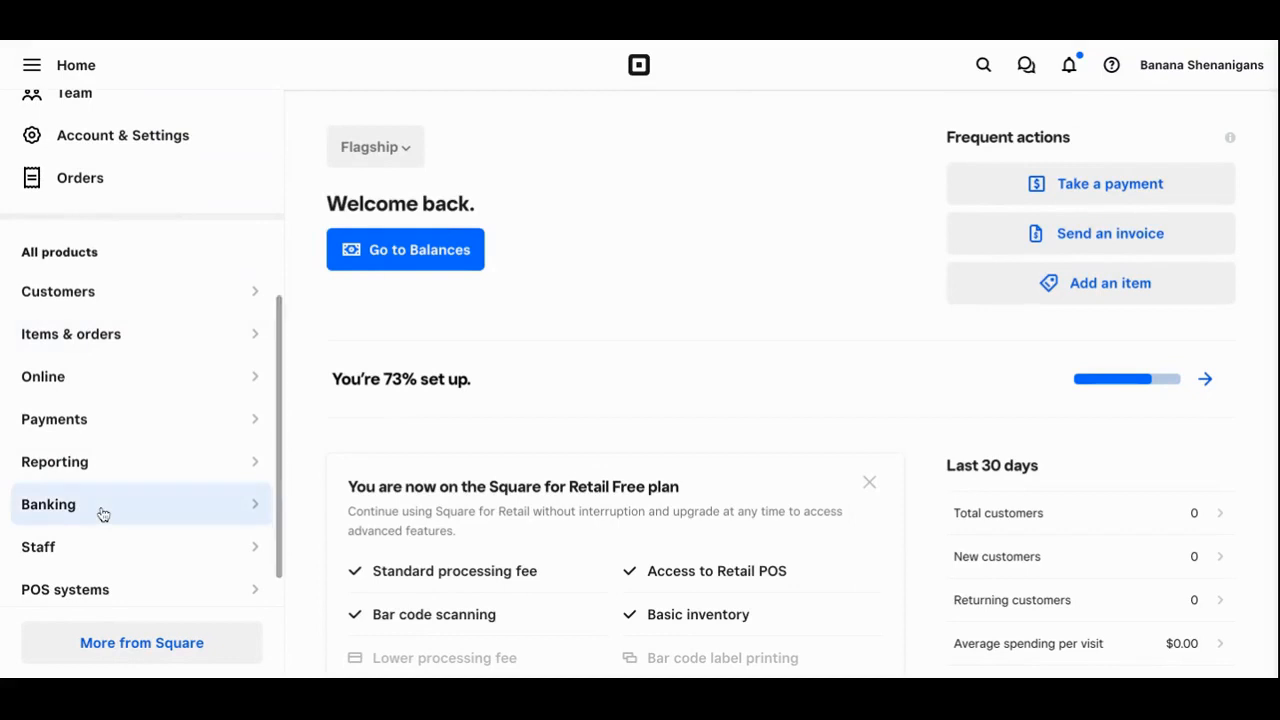
pyautogui.scroll(-1, 102, 514)
pyautogui.click(100, 583)
pyautogui.click(372, 572)
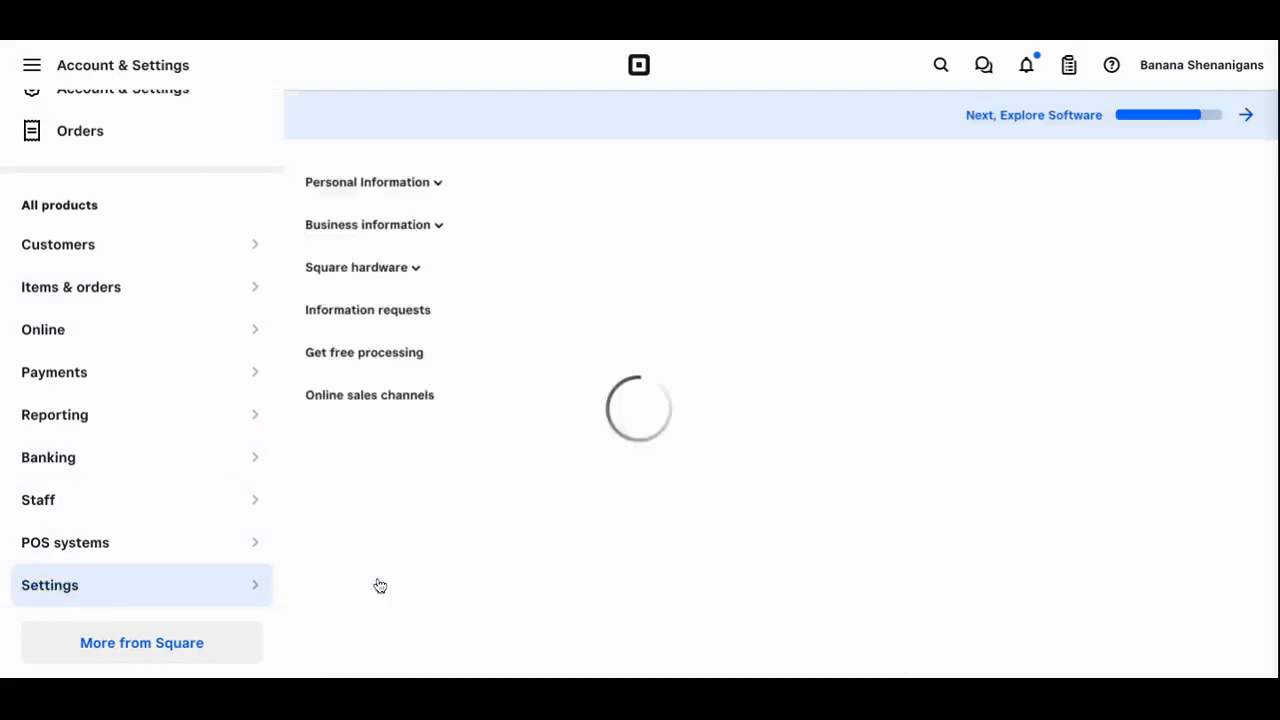
pyautogui.click(129, 320)
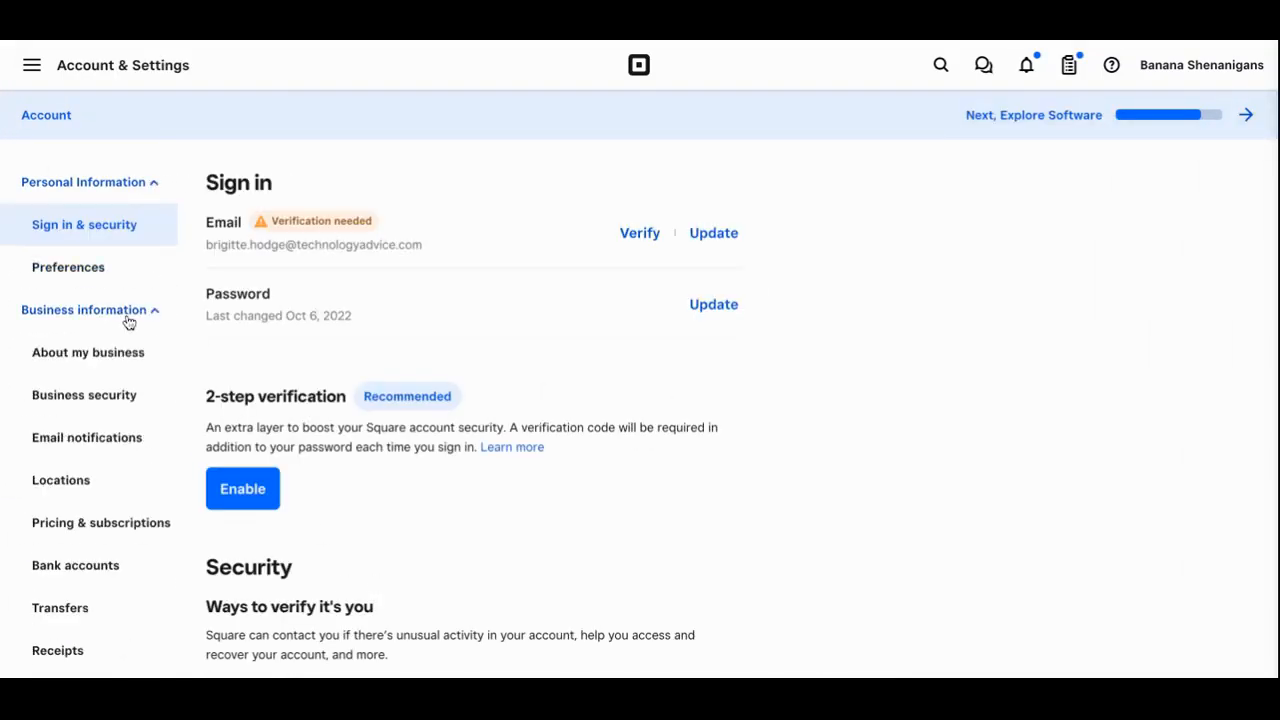
pyautogui.scroll(-3, 129, 322)
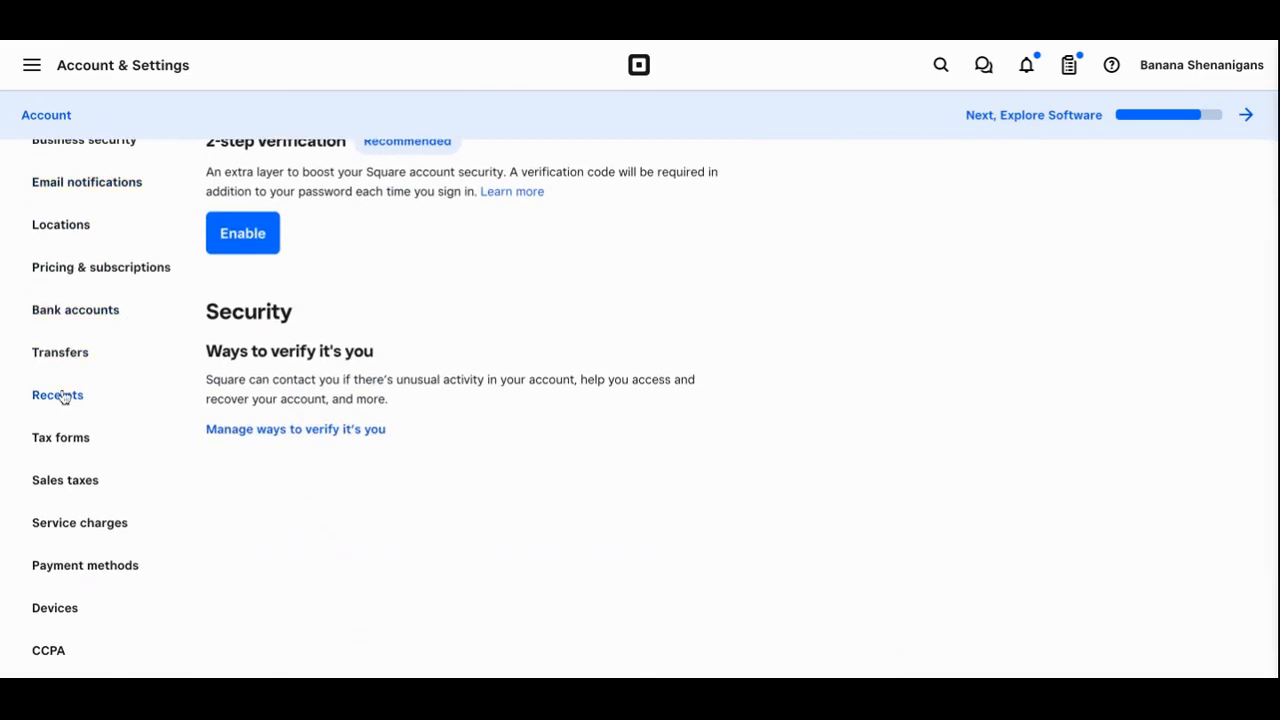
pyautogui.click(60, 395)
pyautogui.scroll(1, 508, 318)
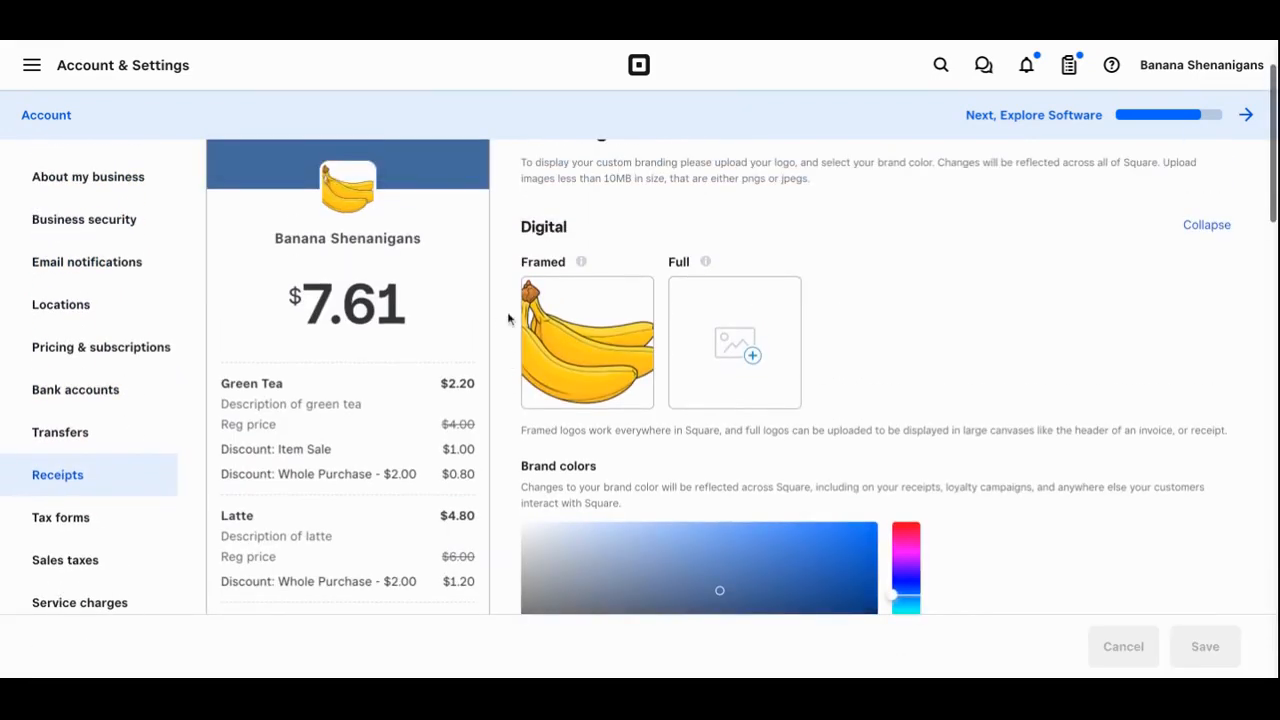
pyautogui.scroll(1, 508, 318)
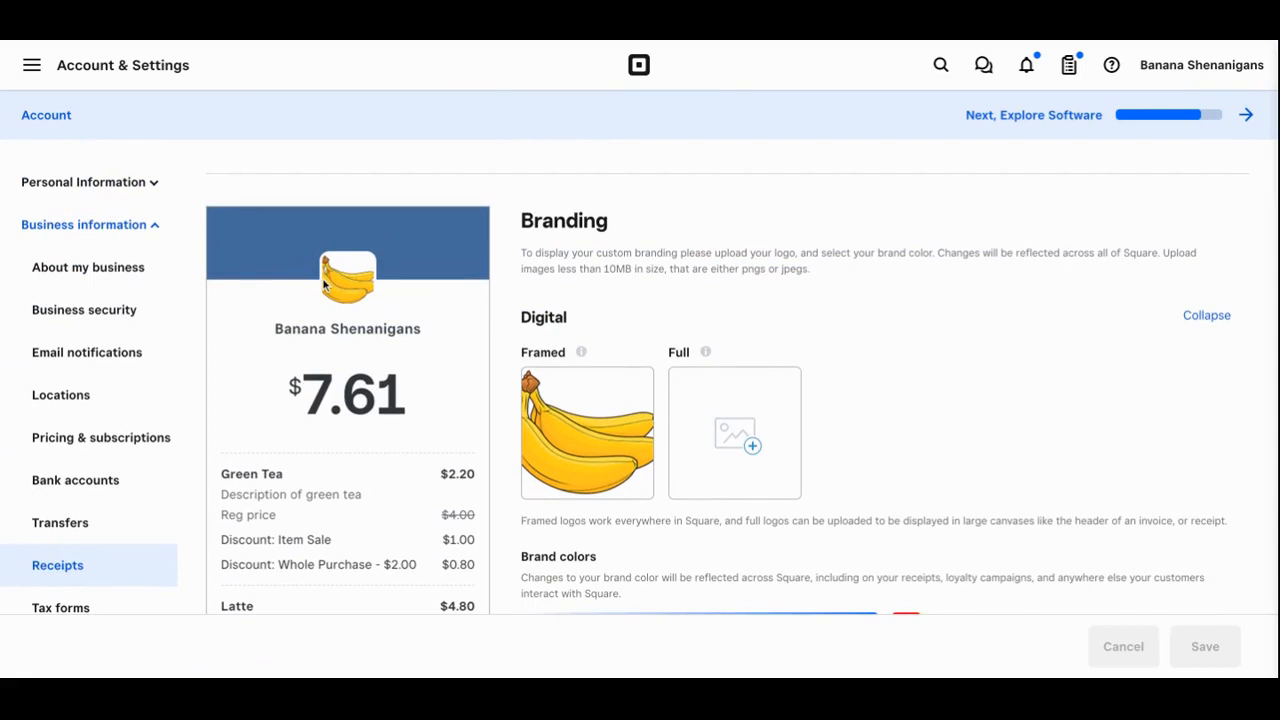
pyautogui.scroll(-6, 310, 432)
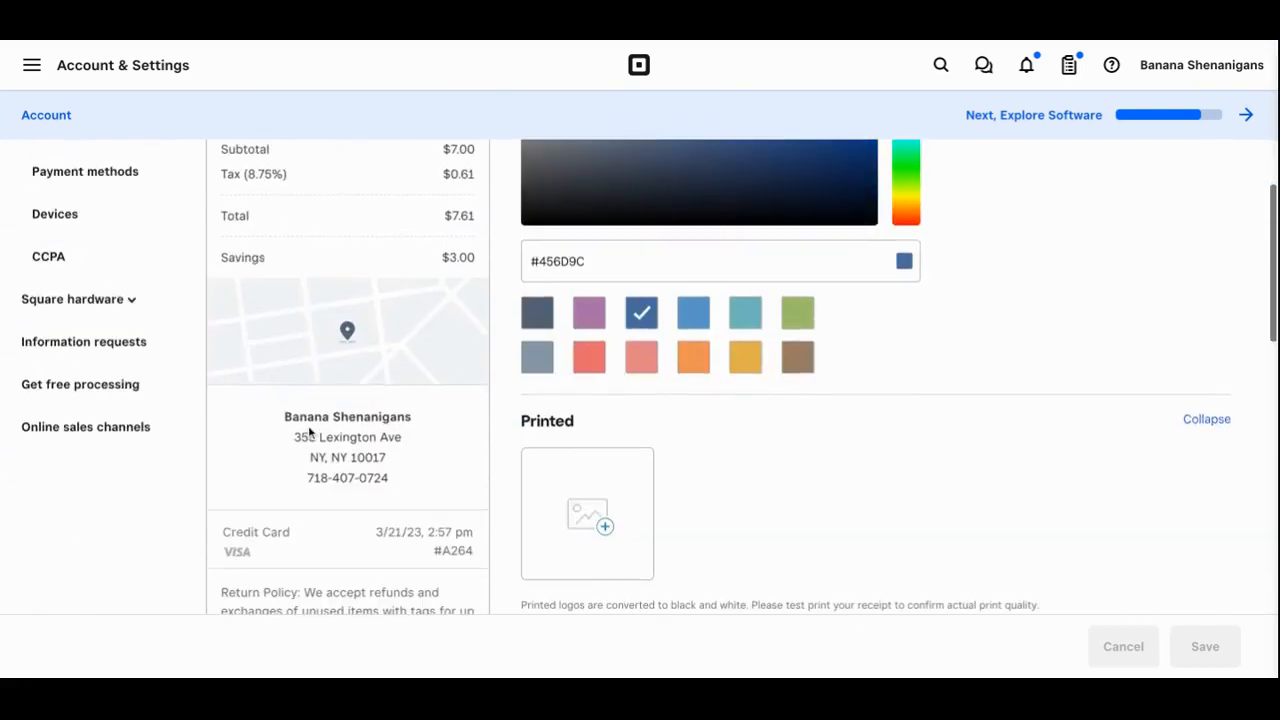
pyautogui.scroll(-3, 415, 492)
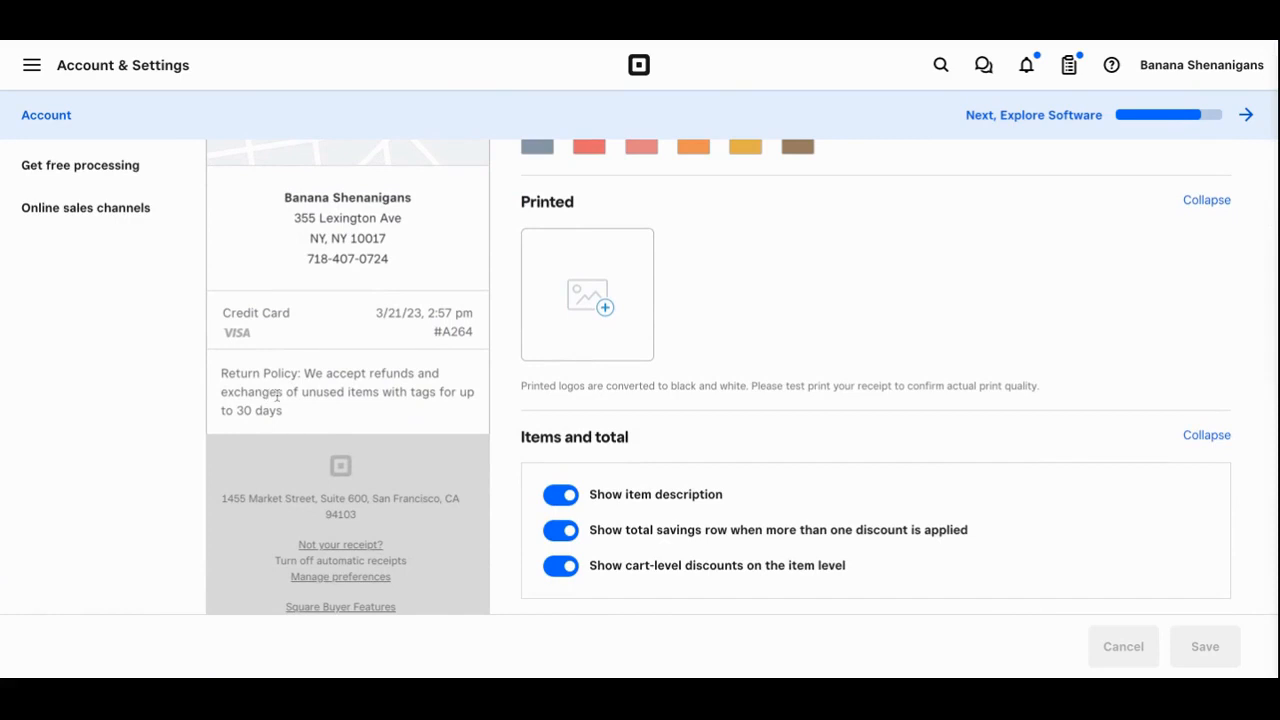
pyautogui.scroll(1, 276, 394)
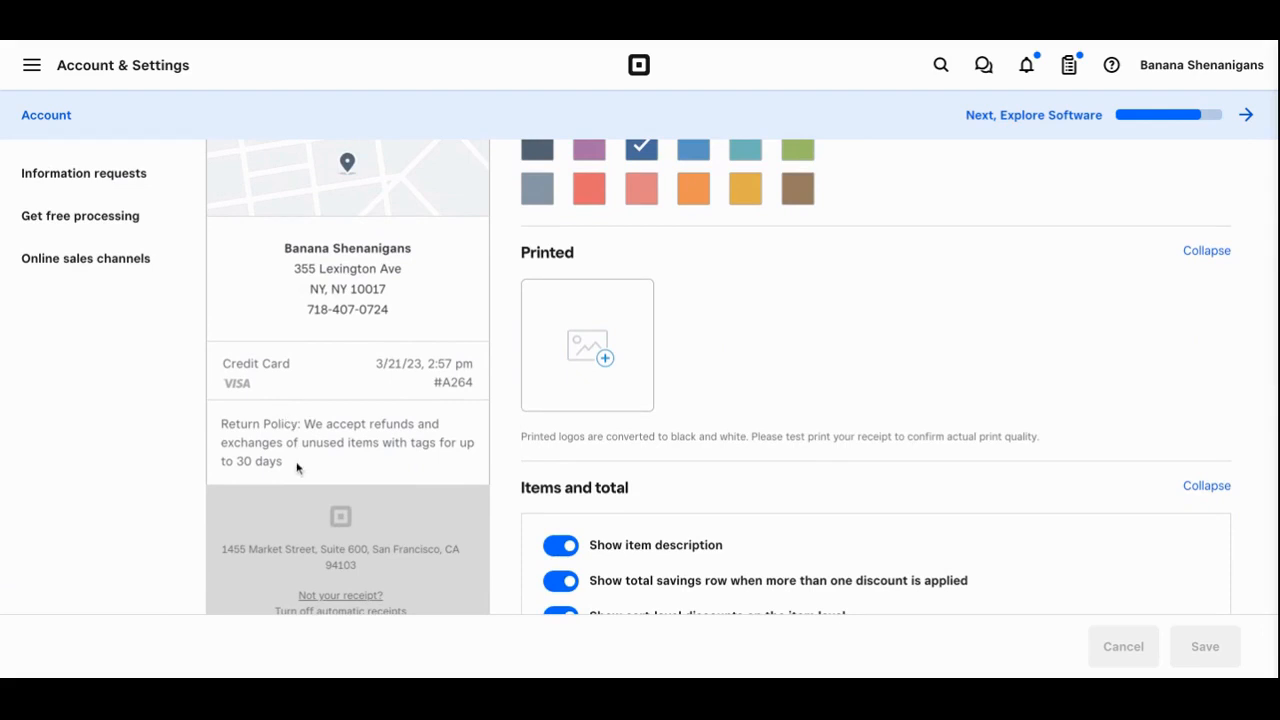
pyautogui.scroll(5, 296, 467)
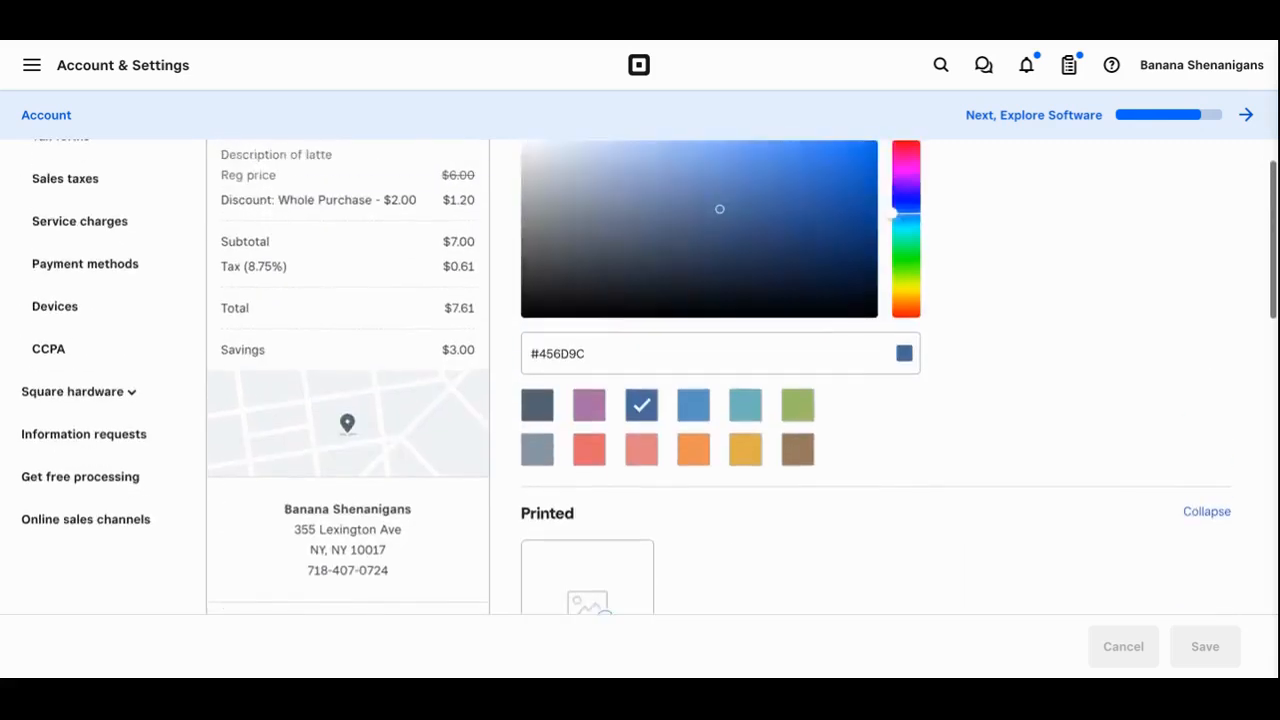
pyautogui.scroll(3, 303, 486)
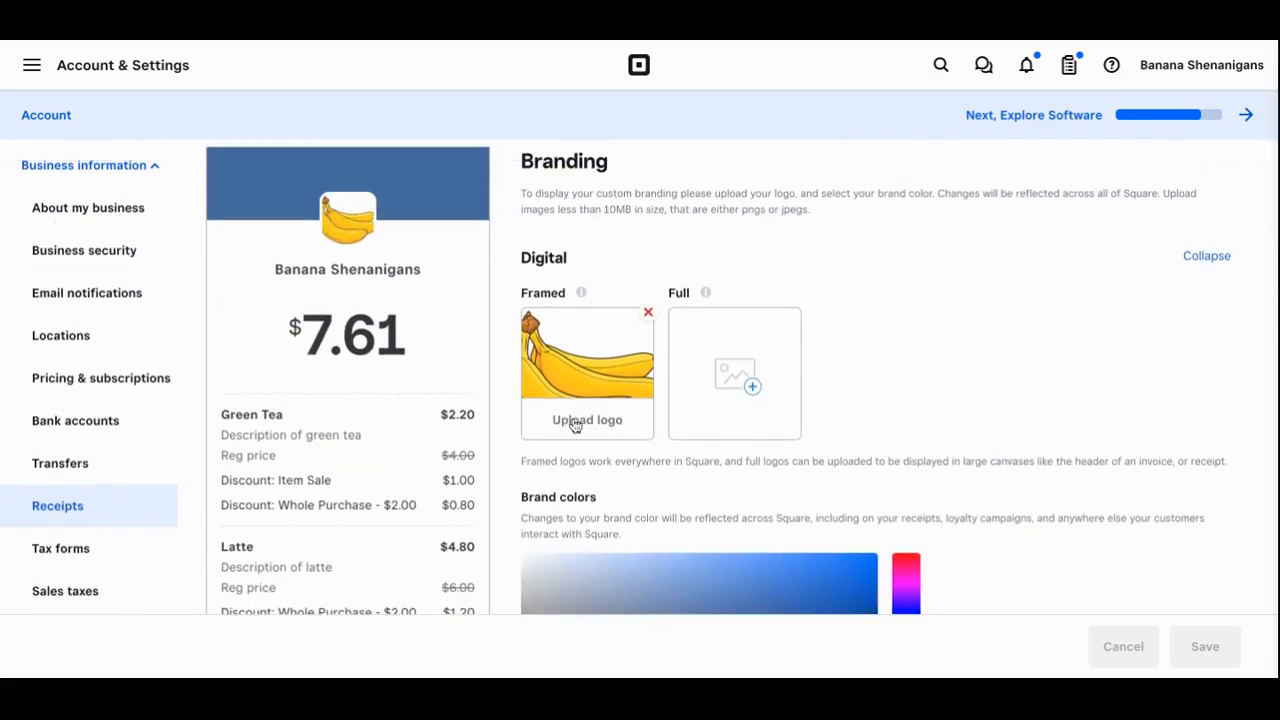
pyautogui.scroll(-3, 573, 424)
pyautogui.scroll(-3, 575, 426)
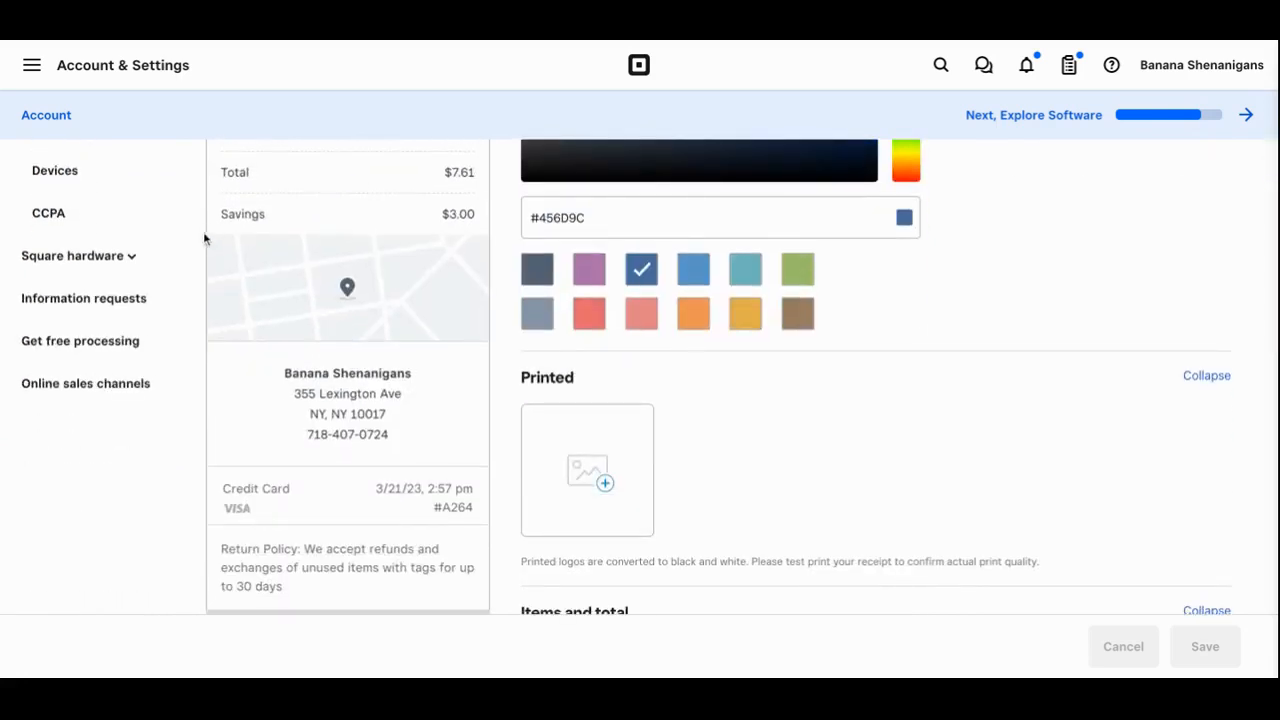
pyautogui.scroll(5, 588, 465)
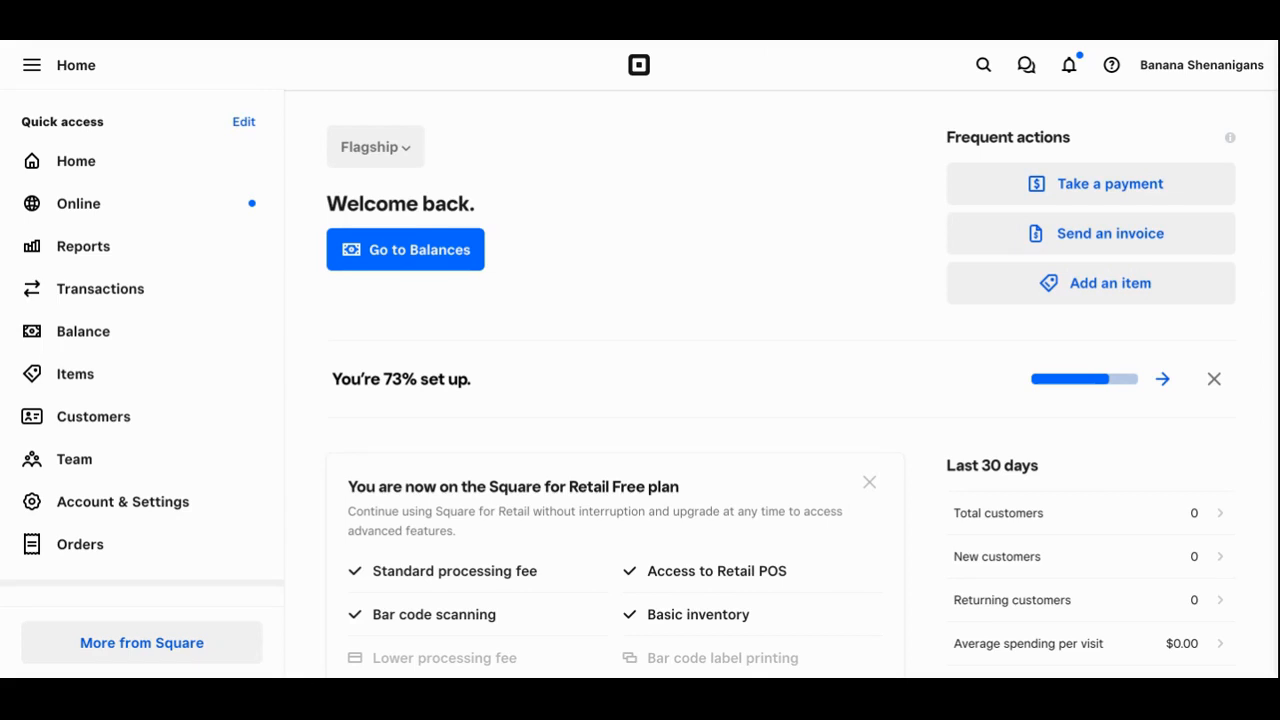
# From Customers > Contracts, start a new contract and browse the Select your template list
pyautogui.scroll(-1, 216, 450)
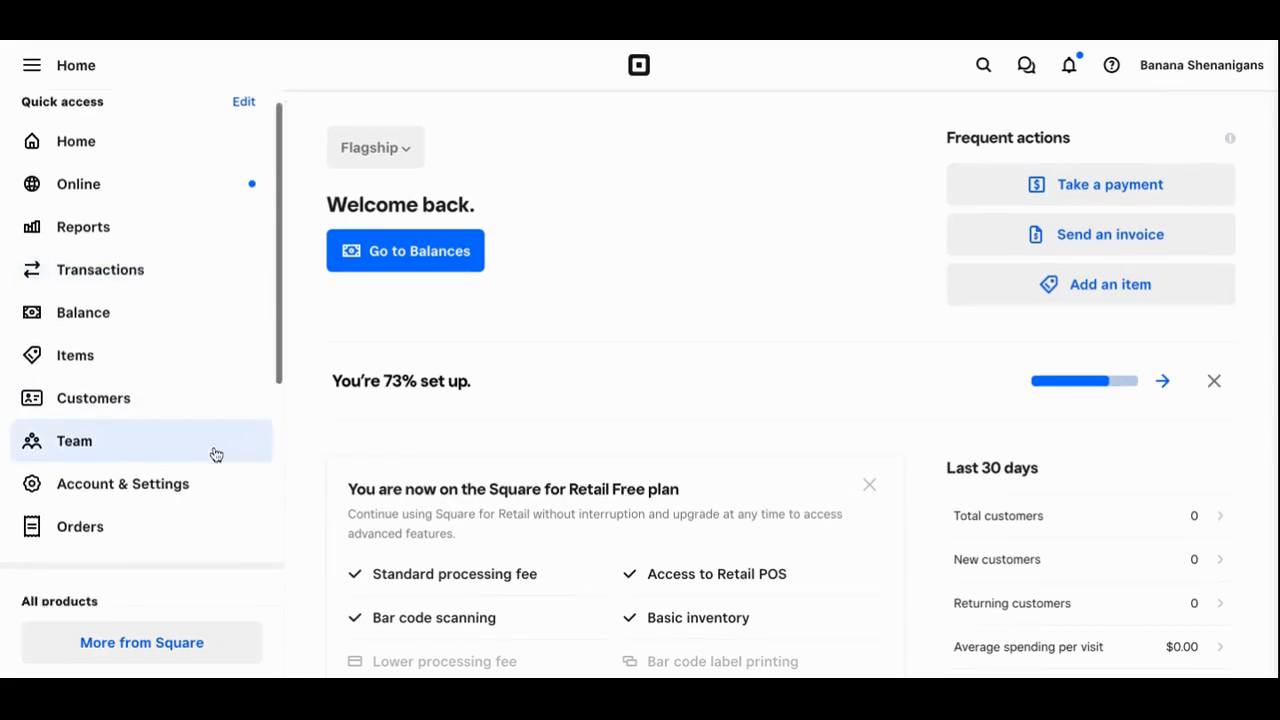
pyautogui.scroll(-3, 214, 451)
pyautogui.scroll(-1, 214, 451)
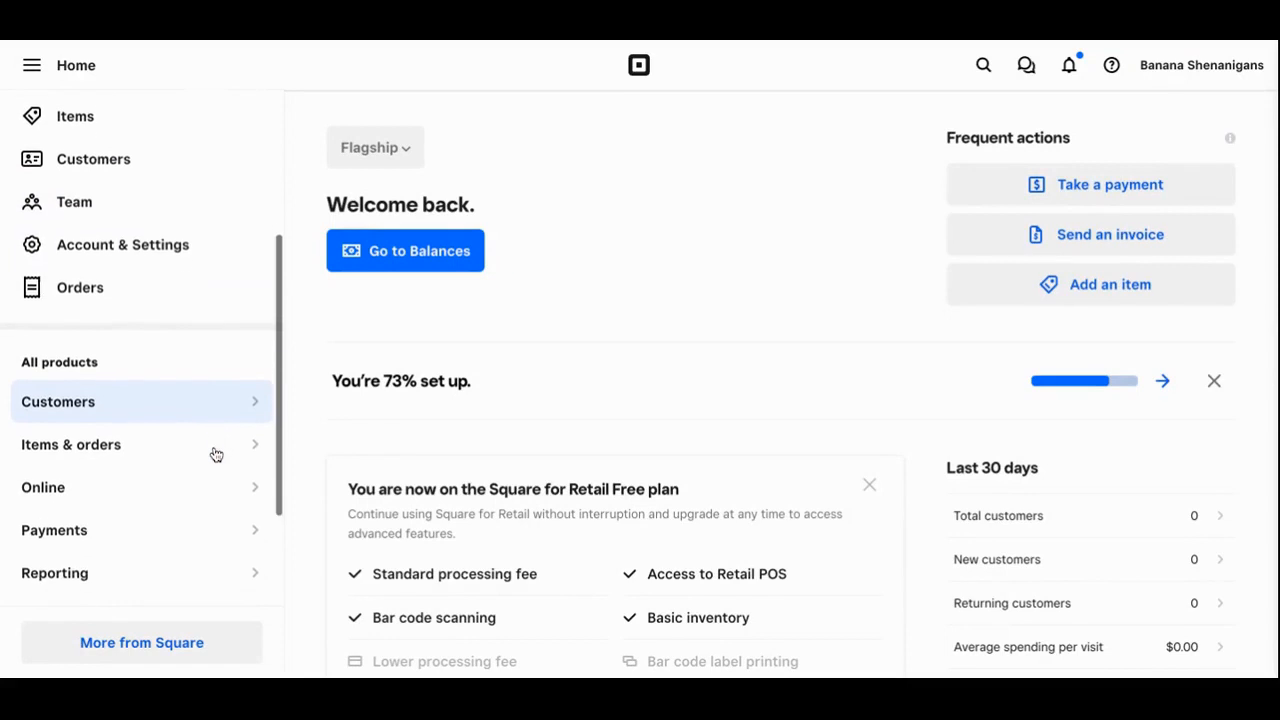
pyautogui.click(255, 394)
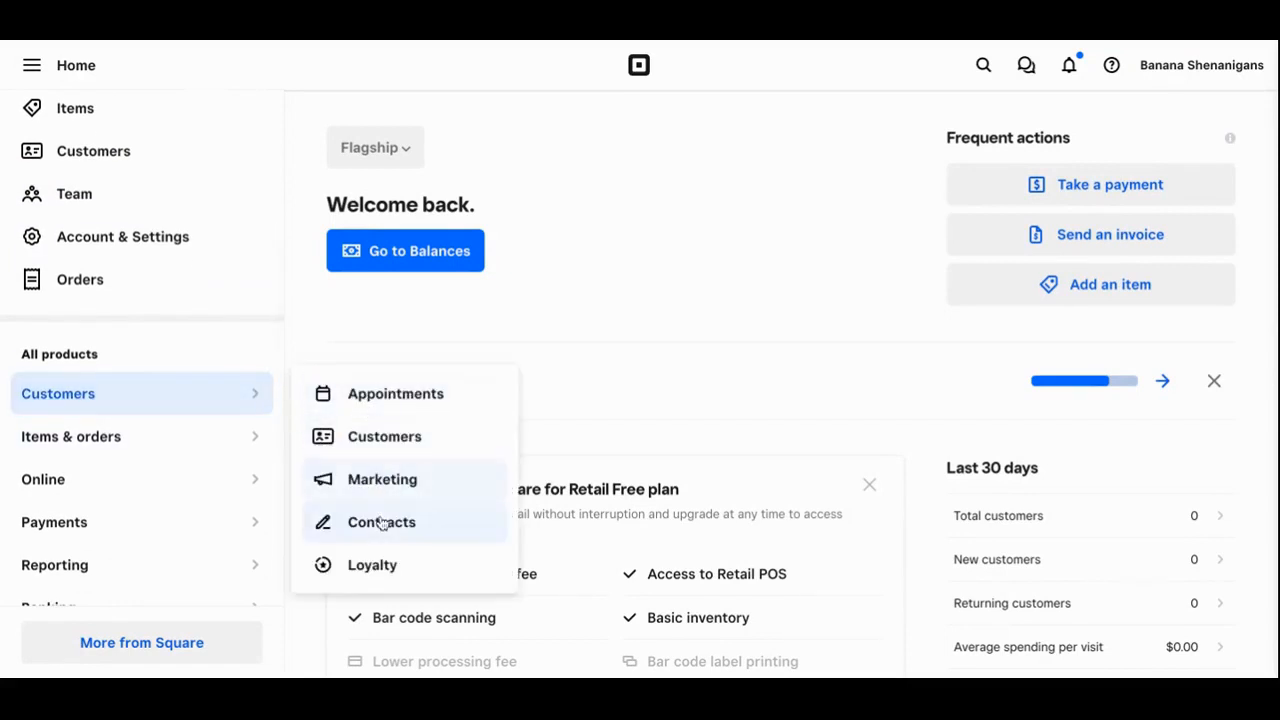
pyautogui.click(383, 524)
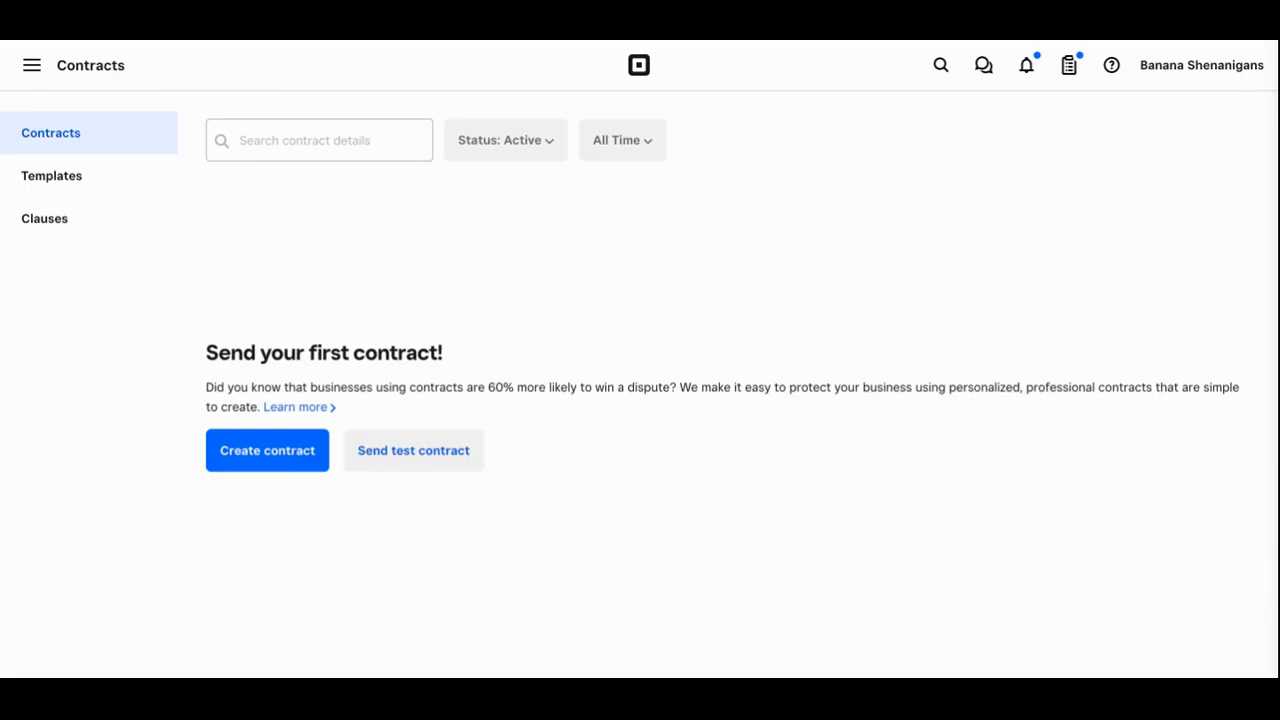
pyautogui.click(257, 454)
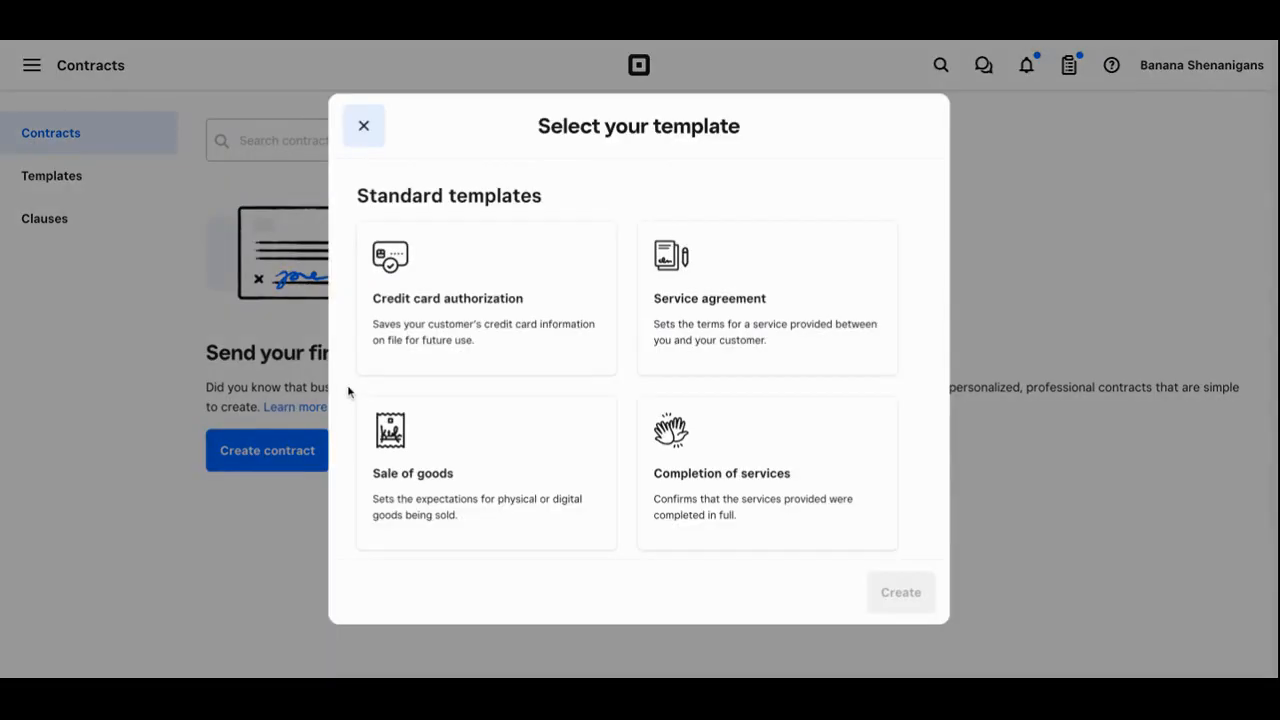
pyautogui.scroll(-5, 587, 387)
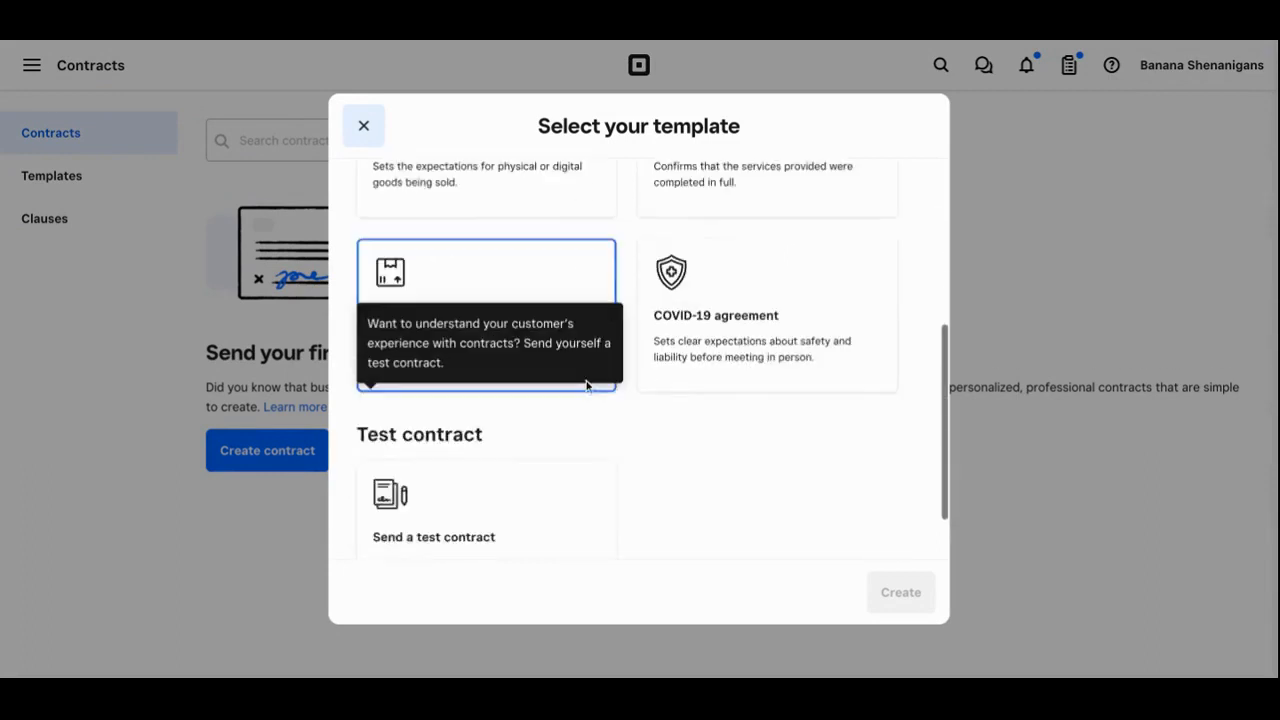
pyautogui.scroll(5, 638, 360)
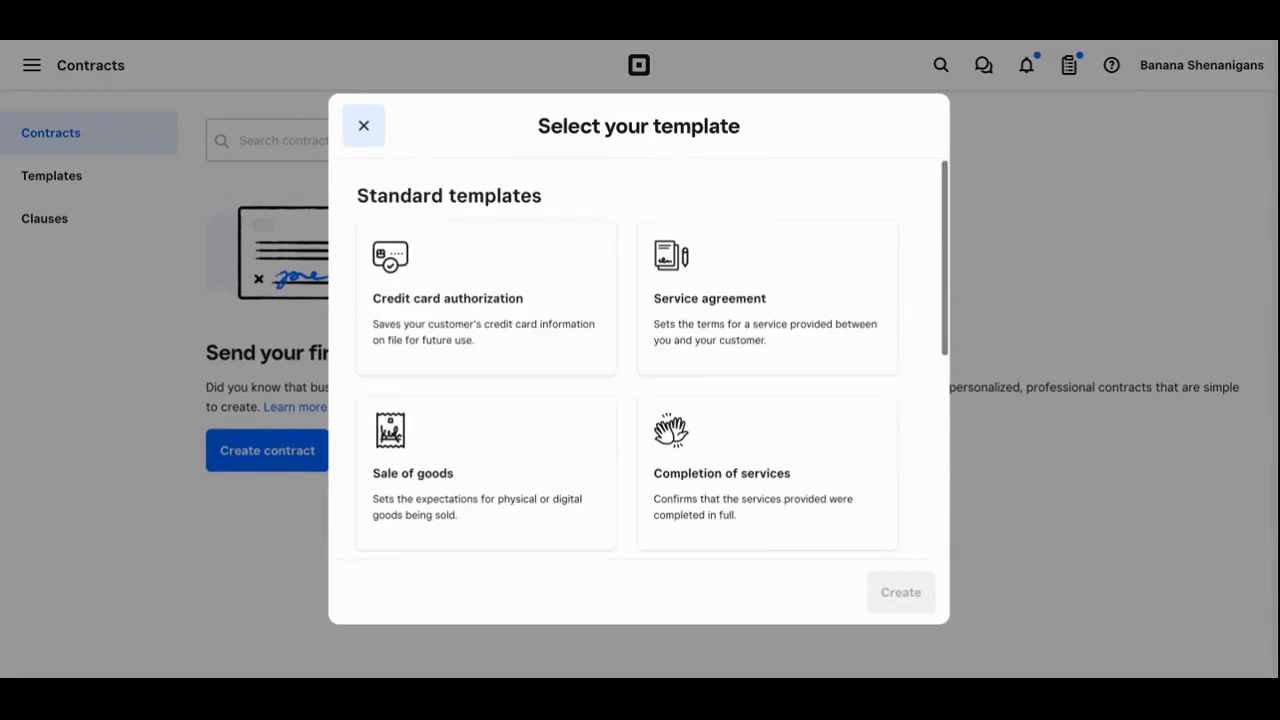